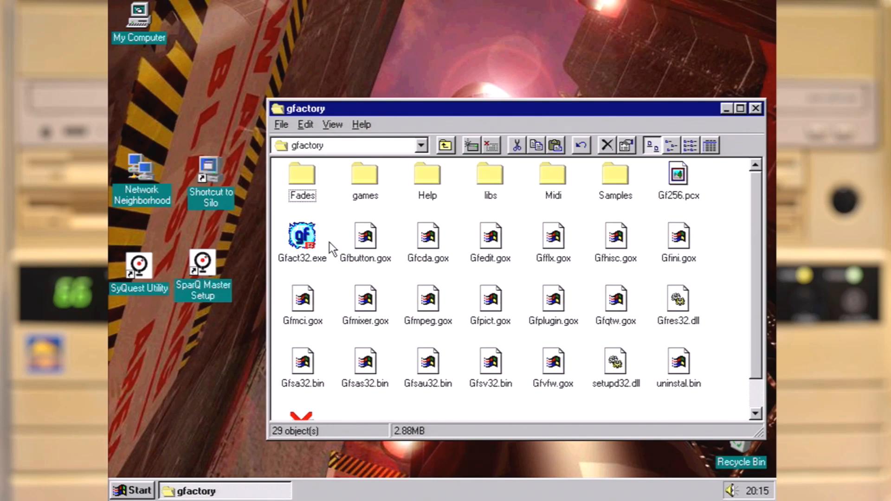
Launch The Games Factory from the gfactory folder and maximize its window
{"action": "double_click", "coordinate": [300, 235]}
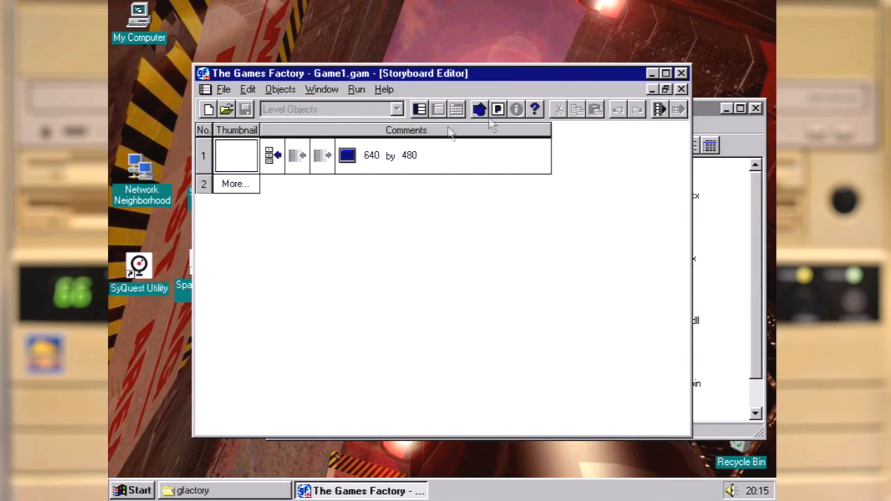
{"action": "left_click", "coordinate": [667, 73]}
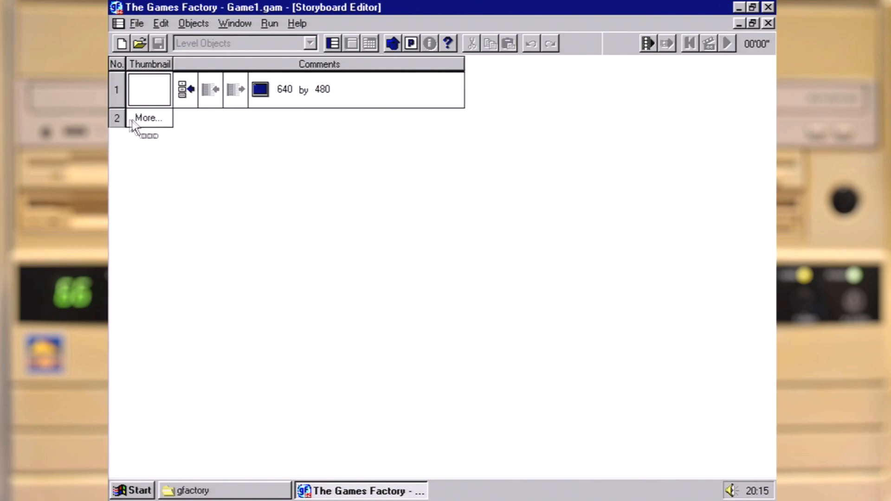
Review the storyboard's insert options and the window settings in the game setup
{"action": "left_click", "coordinate": [118, 121]}
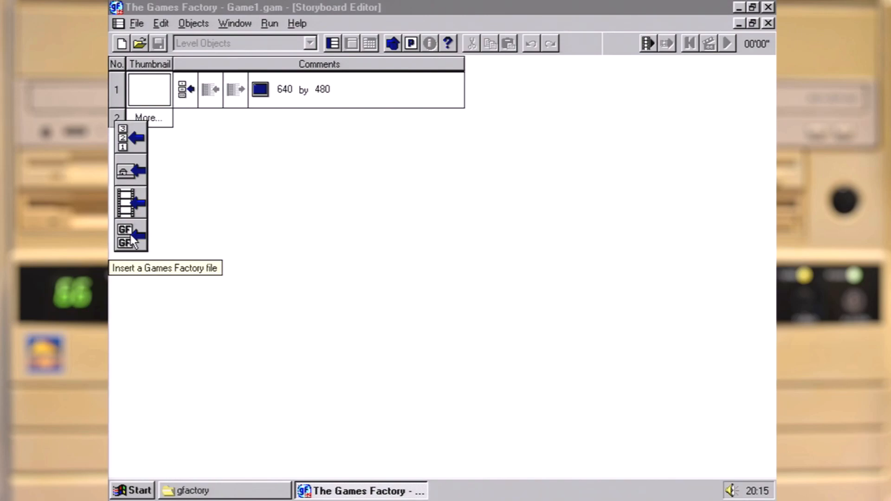
{"action": "left_click", "coordinate": [304, 195]}
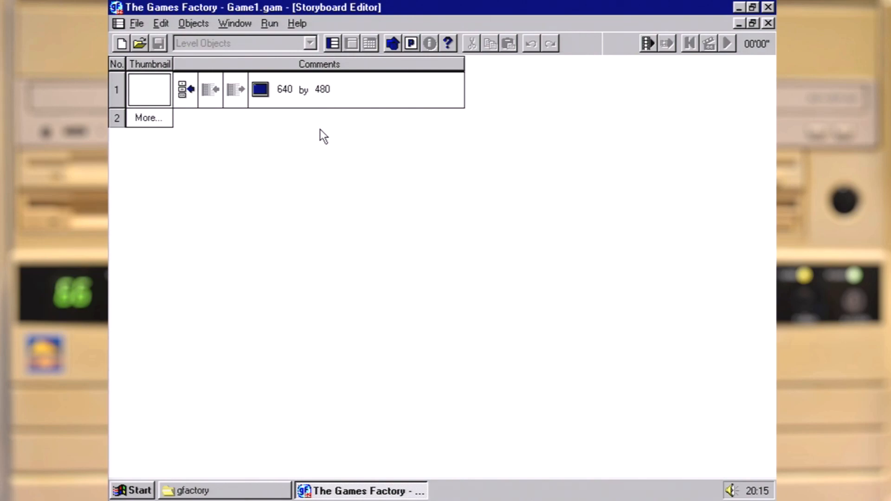
{"action": "left_click", "coordinate": [137, 22]}
{"action": "left_click", "coordinate": [213, 177]}
{"action": "left_click", "coordinate": [371, 144]}
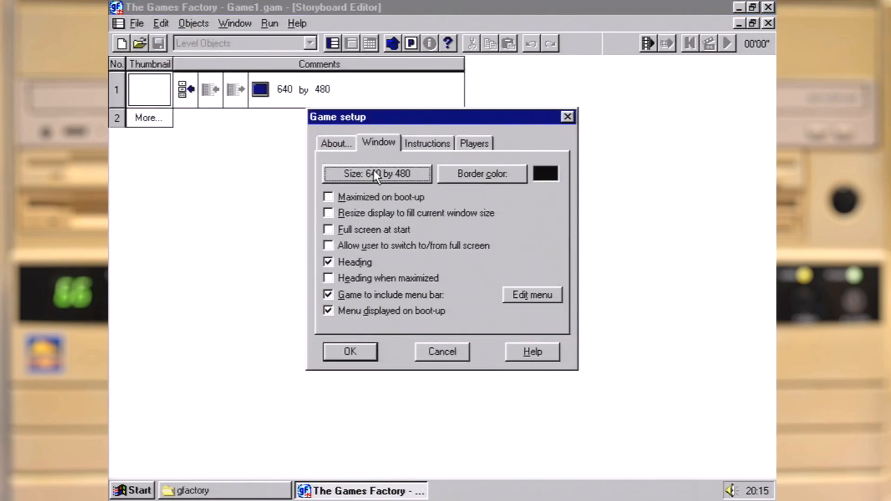
{"action": "left_click", "coordinate": [356, 352]}
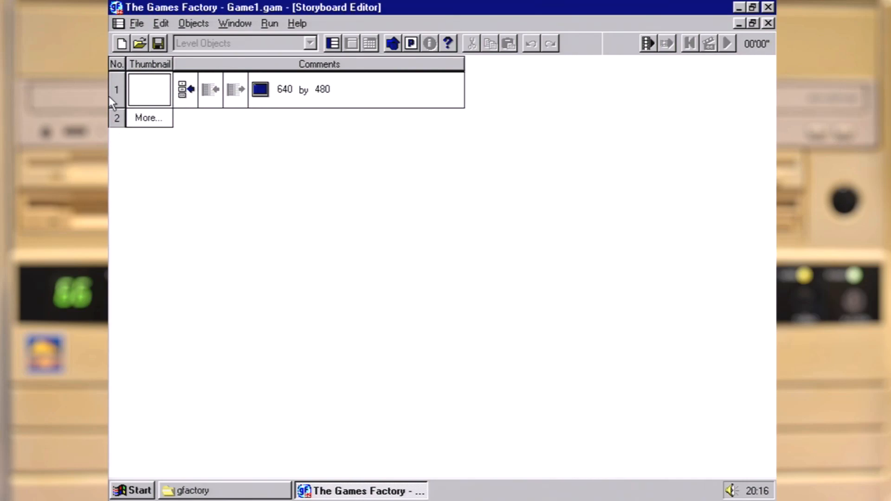
Open level 1 in the level editor and place a leafy plant near the level's lower edge
{"action": "left_click", "coordinate": [114, 93]}
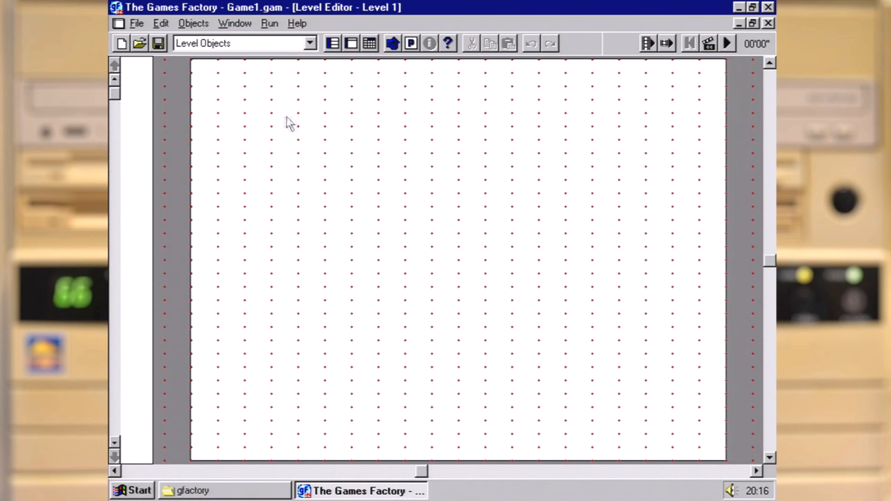
{"action": "left_click", "coordinate": [310, 43]}
{"action": "left_click_drag", "start_coordinate": [309, 86], "coordinate": [307, 120]}
{"action": "left_click", "coordinate": [248, 103]}
{"action": "left_click", "coordinate": [136, 150]}
{"action": "left_click", "coordinate": [361, 413]}
Add a bridge piece from Bridge objects near the level's centre and an animated blast from Explosions beside it
{"action": "left_click", "coordinate": [279, 44]}
{"action": "left_click", "coordinate": [233, 102]}
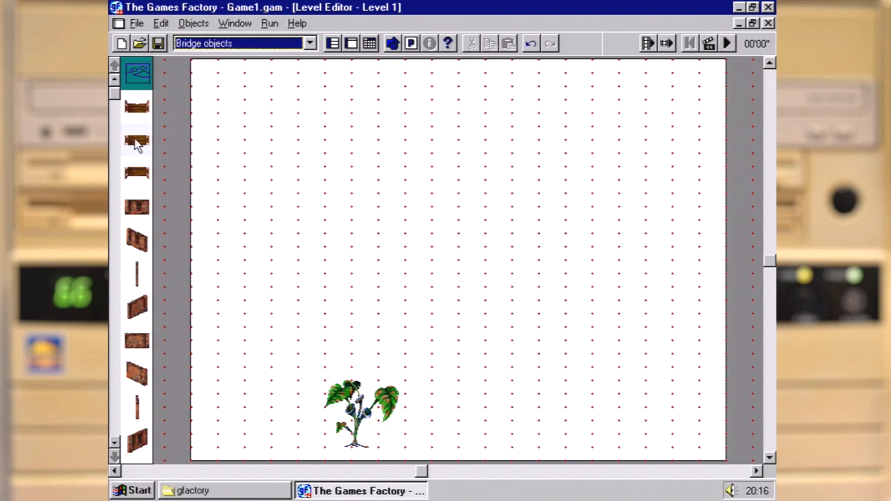
{"action": "left_click", "coordinate": [310, 43]}
{"action": "left_click", "coordinate": [251, 157]}
{"action": "left_click", "coordinate": [137, 273]}
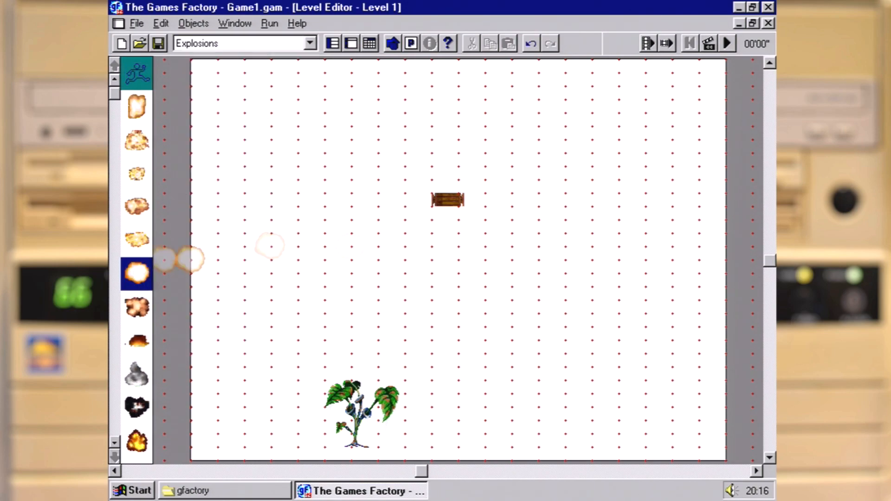
Place the long-tailed creature and the armed soldier from Fully animated Characters 1 in the level
{"action": "left_click", "coordinate": [310, 43]}
{"action": "left_click", "coordinate": [229, 104]}
{"action": "left_click", "coordinate": [137, 107]}
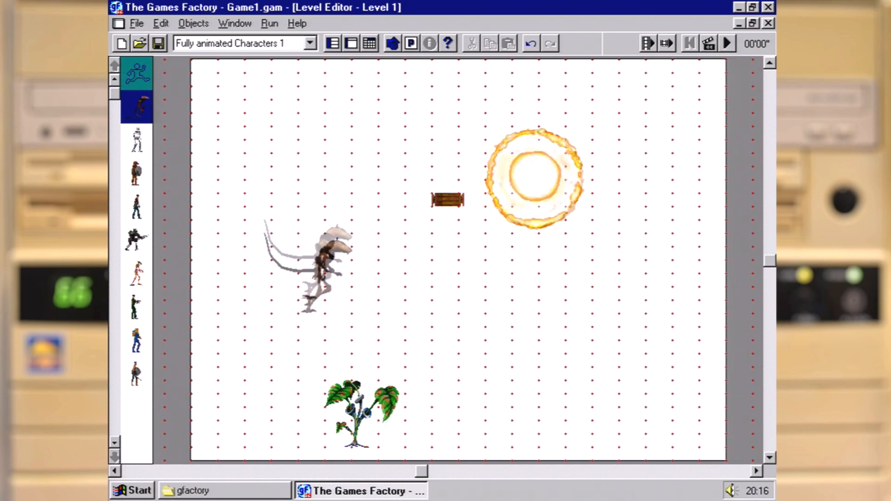
{"action": "left_click", "coordinate": [537, 304]}
Assemble a full circle of dirt from four quarter pieces of the Tiles: Dirt tracks library
{"action": "left_click", "coordinate": [310, 43]}
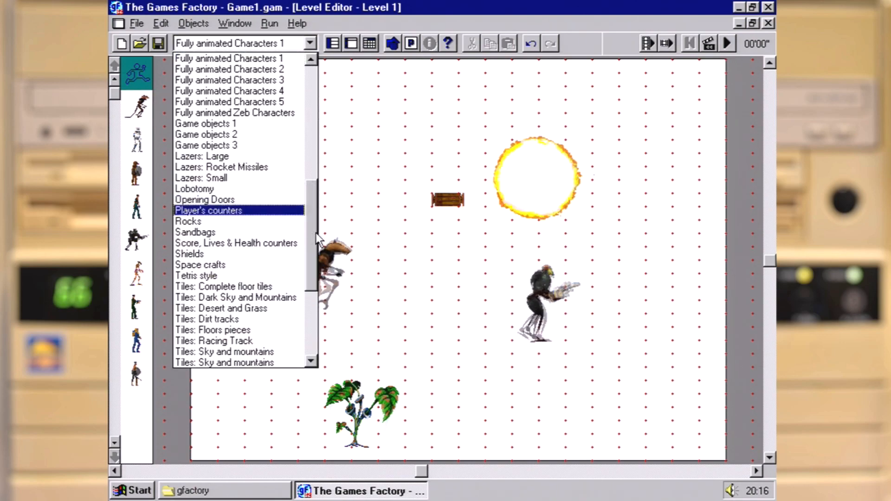
{"action": "left_click_drag", "start_coordinate": [312, 236], "coordinate": [313, 286]}
{"action": "left_click", "coordinate": [209, 178]}
{"action": "left_click", "coordinate": [137, 107]}
{"action": "left_click", "coordinate": [312, 113]}
{"action": "left_click", "coordinate": [138, 140]}
{"action": "left_click", "coordinate": [311, 191]}
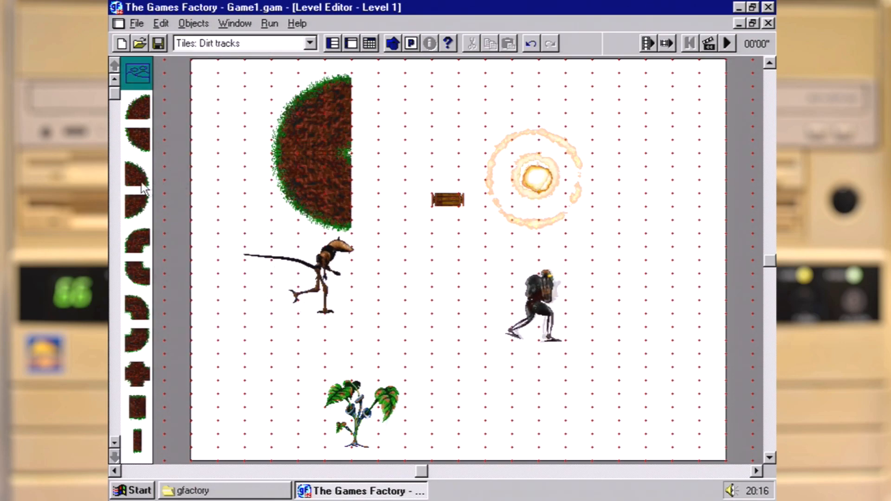
{"action": "left_click", "coordinate": [138, 174]}
{"action": "left_click", "coordinate": [391, 192]}
Fill the level with the purple-sky industrial picture from Backdrops: Various and send it behind all other objects
{"action": "left_click", "coordinate": [309, 43]}
{"action": "left_click_drag", "start_coordinate": [310, 279], "coordinate": [310, 98]}
{"action": "left_click", "coordinate": [256, 200]}
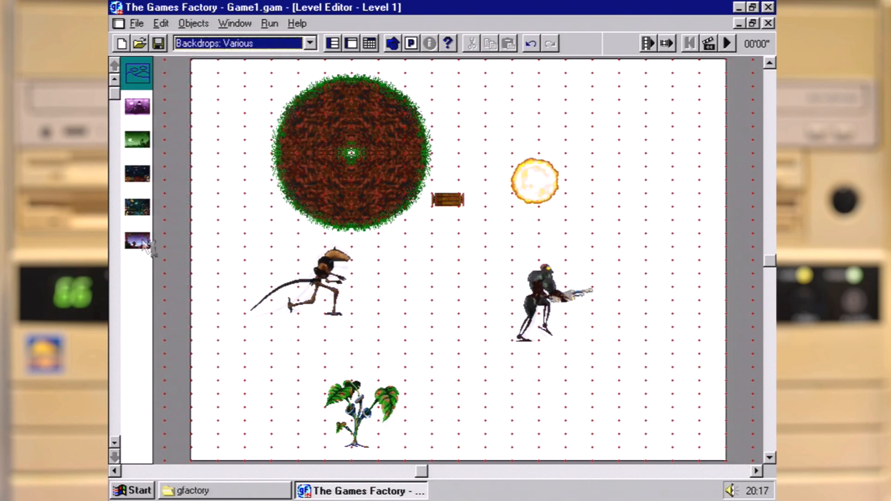
{"action": "left_click", "coordinate": [142, 239]}
{"action": "left_click", "coordinate": [488, 242]}
{"action": "right_click", "coordinate": [398, 197]}
{"action": "mouse_move", "coordinate": [464, 219]}
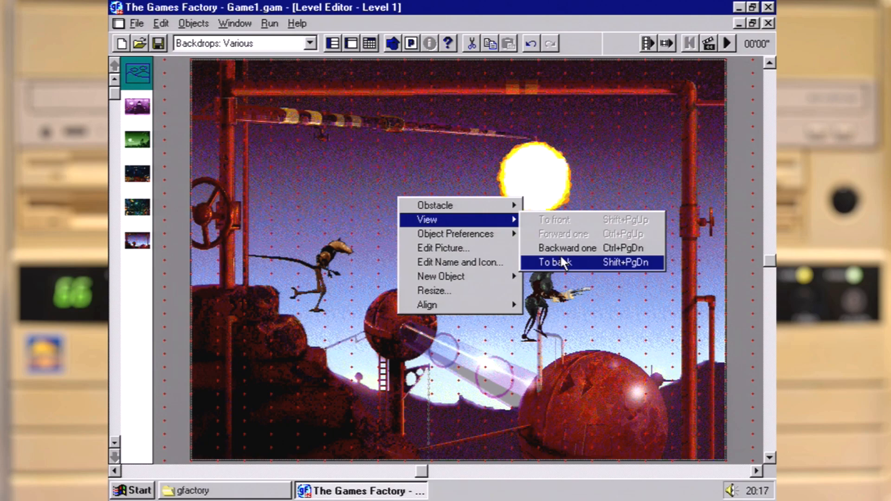
{"action": "left_click", "coordinate": [560, 262]}
Return to the storyboard and delete level 1
{"action": "left_click", "coordinate": [177, 169]}
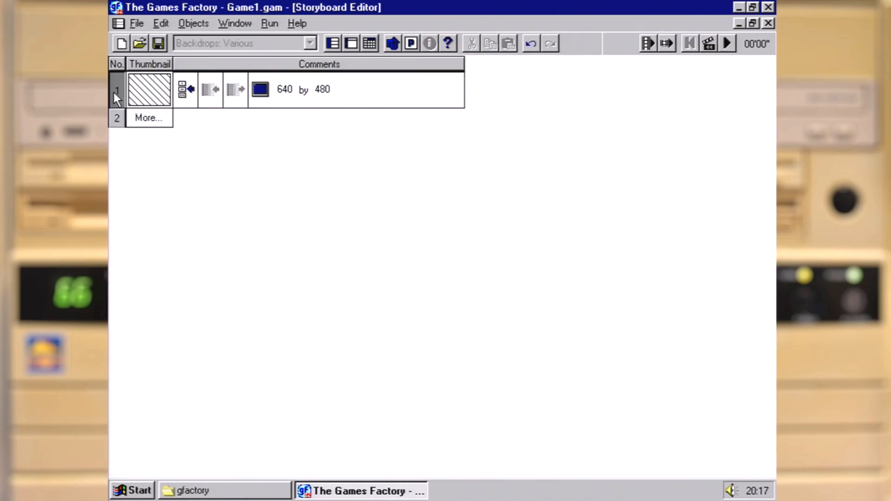
{"action": "right_click", "coordinate": [114, 92]}
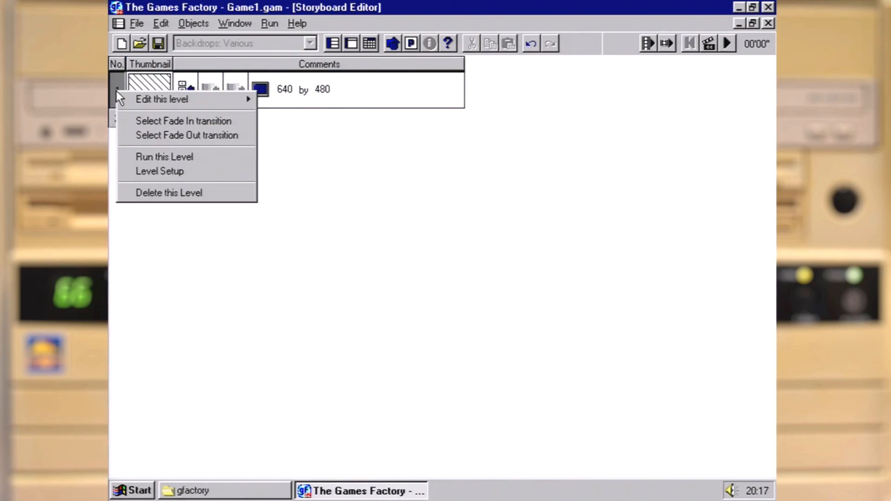
{"action": "left_click", "coordinate": [185, 195]}
{"action": "left_click", "coordinate": [429, 284]}
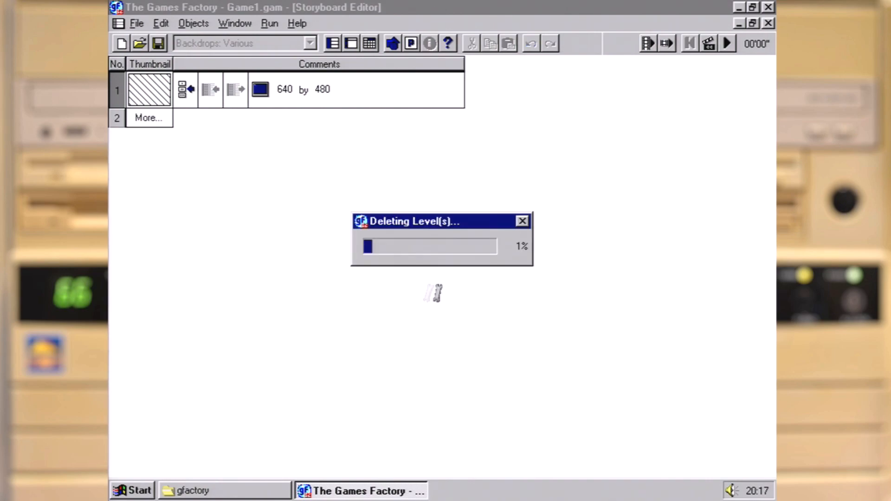
Insert a new empty level in the storyboard and open it in the level editor
{"action": "left_click", "coordinate": [130, 93]}
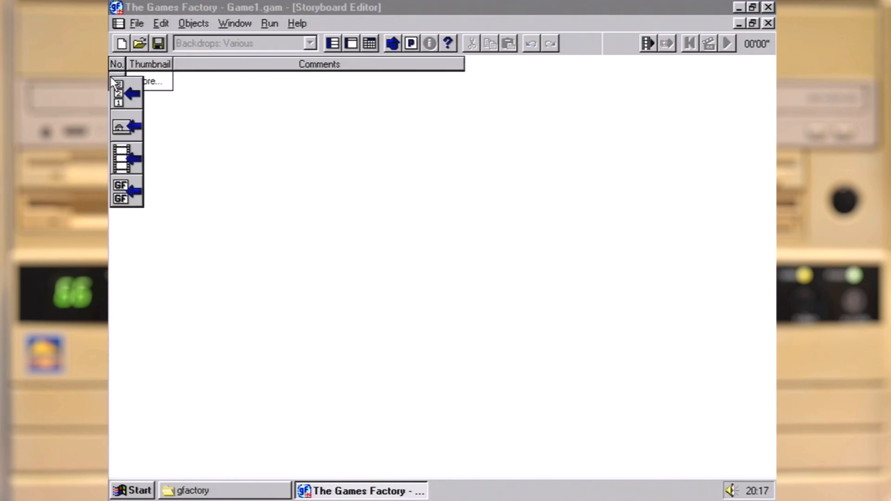
{"action": "left_click", "coordinate": [134, 116]}
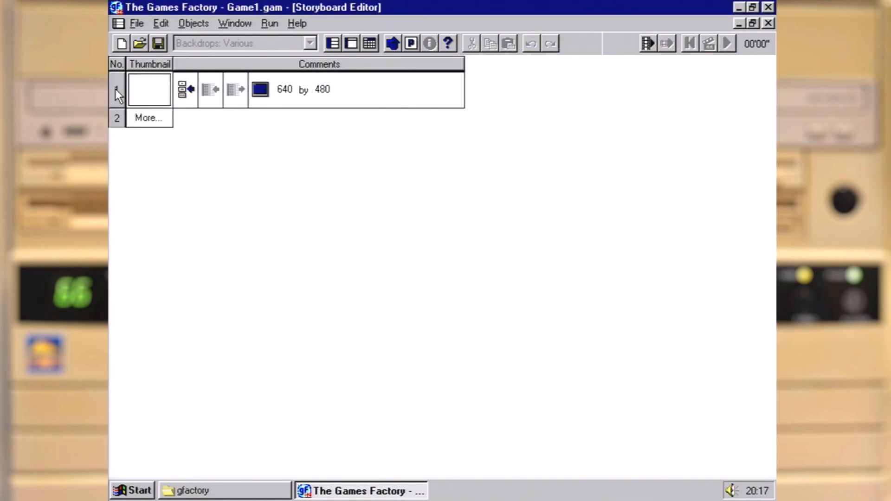
{"action": "left_click", "coordinate": [116, 90]}
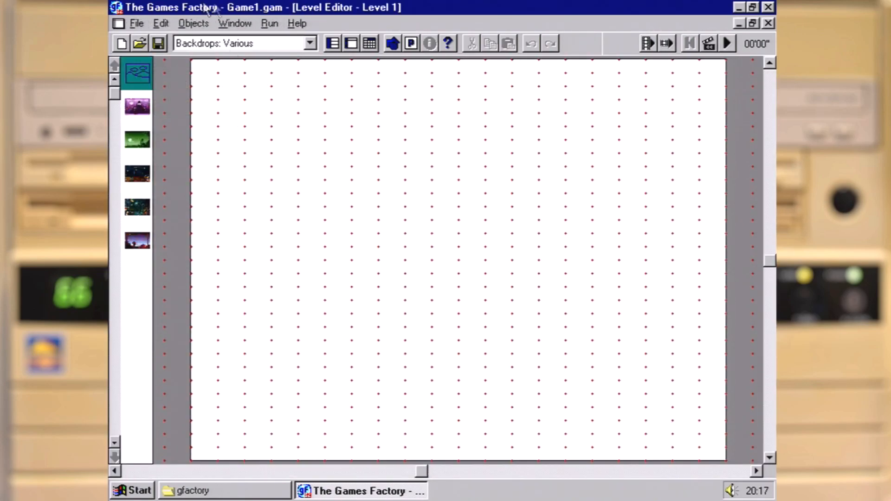
Place the bat from the Bat and Ball library near the middle of the level's lower edge
{"action": "left_click", "coordinate": [280, 44]}
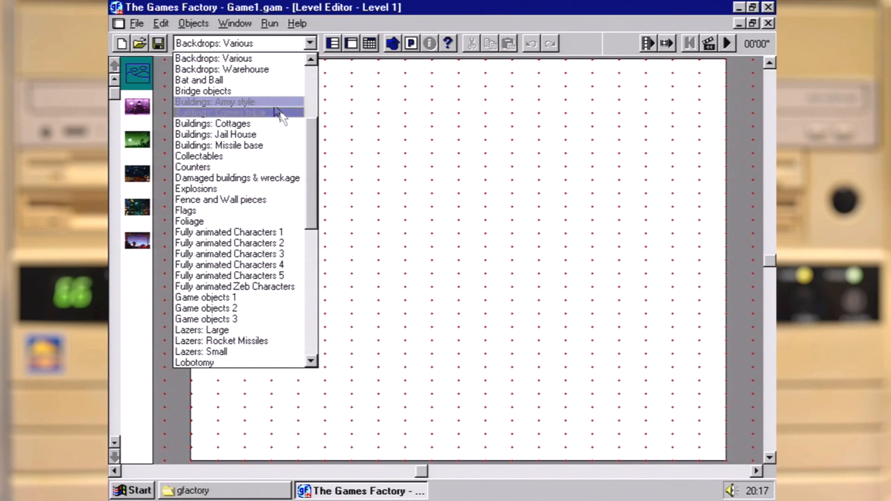
{"action": "left_click", "coordinate": [255, 82]}
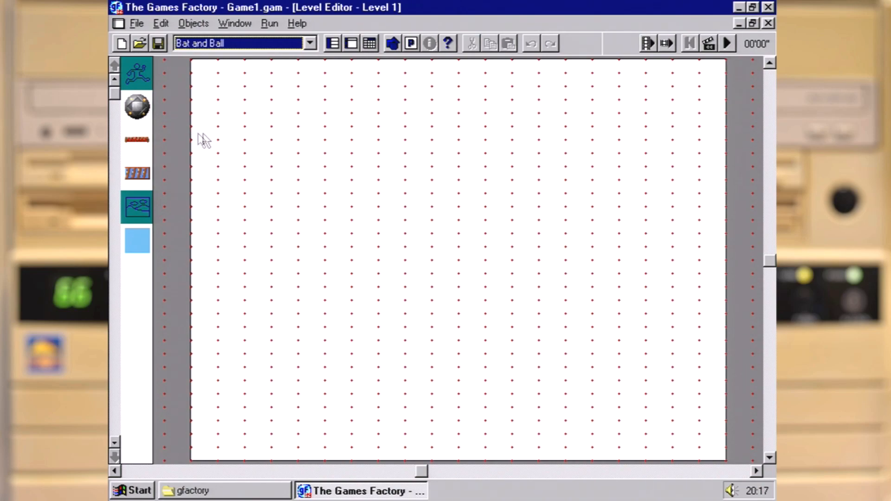
{"action": "left_click", "coordinate": [142, 147]}
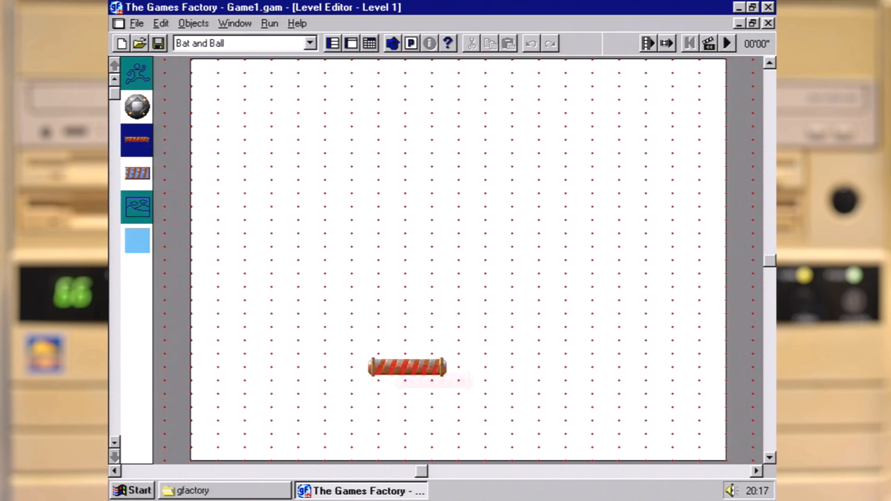
{"action": "left_click", "coordinate": [451, 428]}
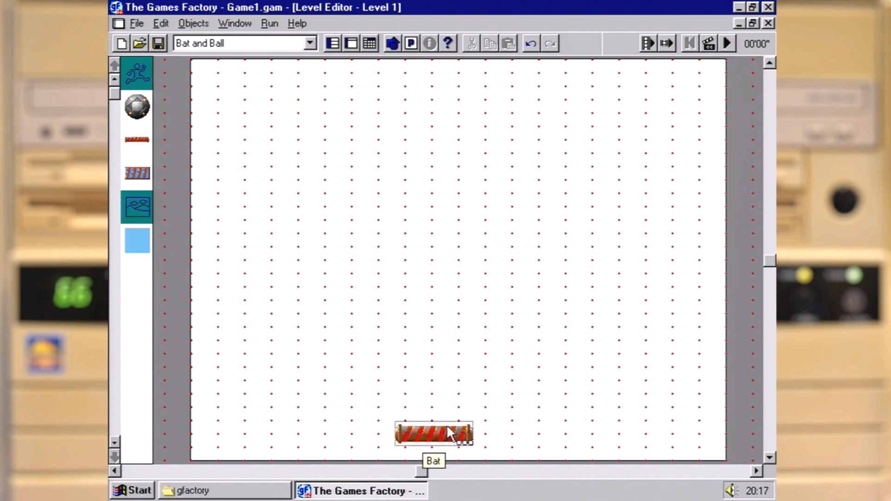
Assign the Mouse Controlled movement to the bat and try it out
{"action": "right_click", "coordinate": [448, 429]}
{"action": "mouse_move", "coordinate": [510, 392]}
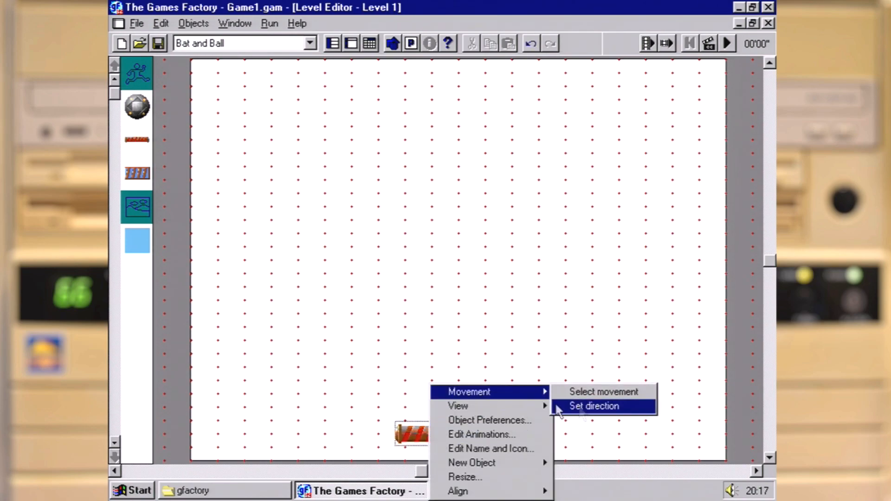
{"action": "left_click", "coordinate": [602, 392]}
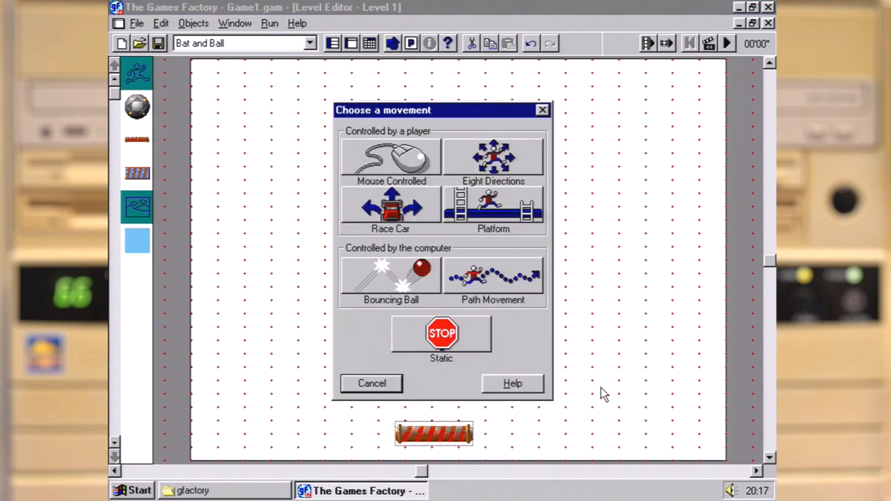
{"action": "left_click", "coordinate": [384, 156]}
{"action": "left_click", "coordinate": [433, 241]}
{"action": "key", "text": "Escape"}
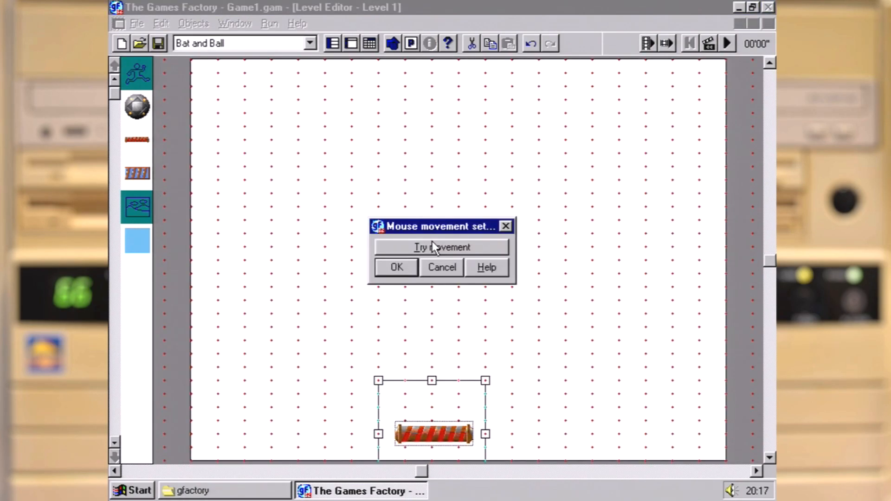
Restrict the bat's mouse movement to a flat horizontal line across most of the level's width, then test and accept it
{"action": "left_click_drag", "start_coordinate": [770, 263], "coordinate": [770, 283]}
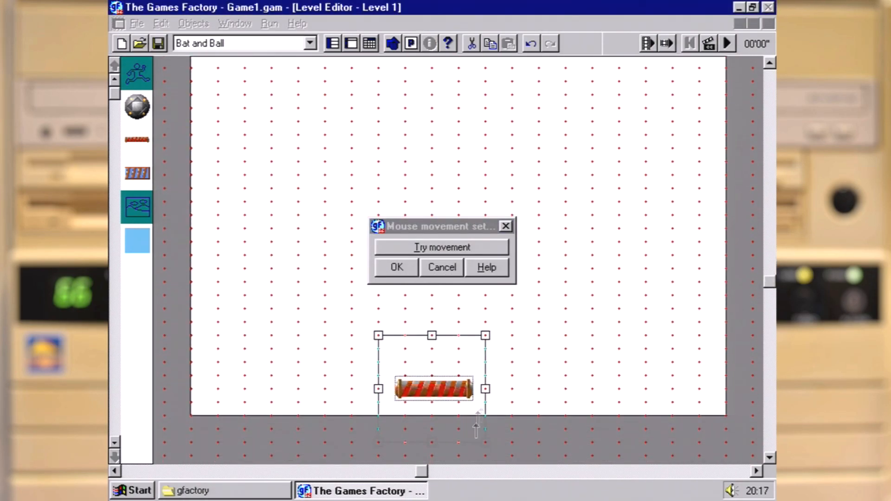
{"action": "left_click_drag", "start_coordinate": [482, 441], "coordinate": [696, 382]}
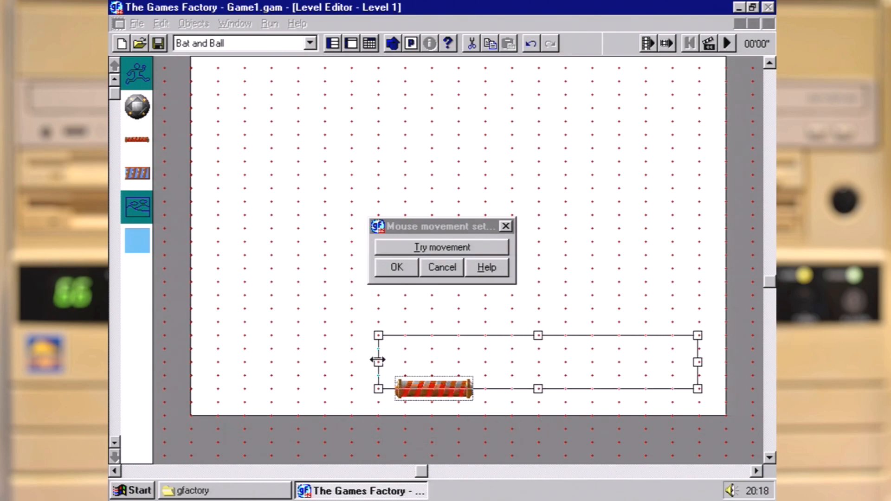
{"action": "left_click_drag", "start_coordinate": [378, 362], "coordinate": [224, 364]}
{"action": "left_click_drag", "start_coordinate": [462, 335], "coordinate": [461, 389]}
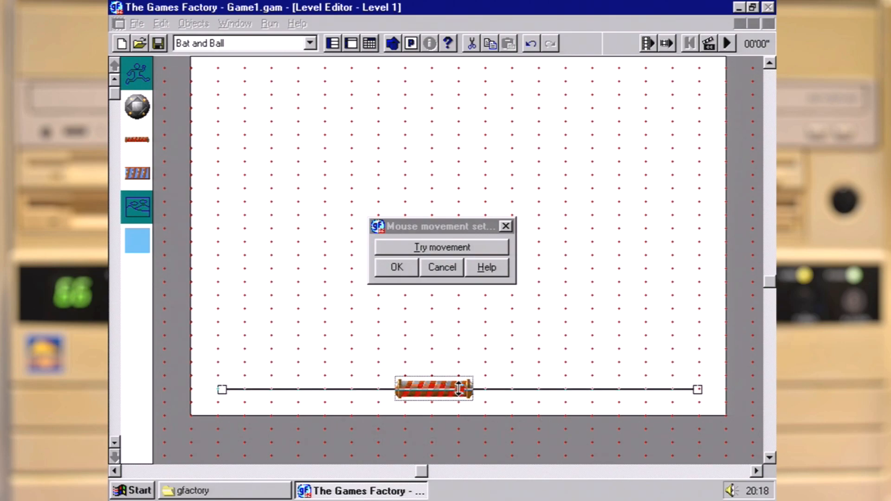
{"action": "left_click", "coordinate": [442, 247]}
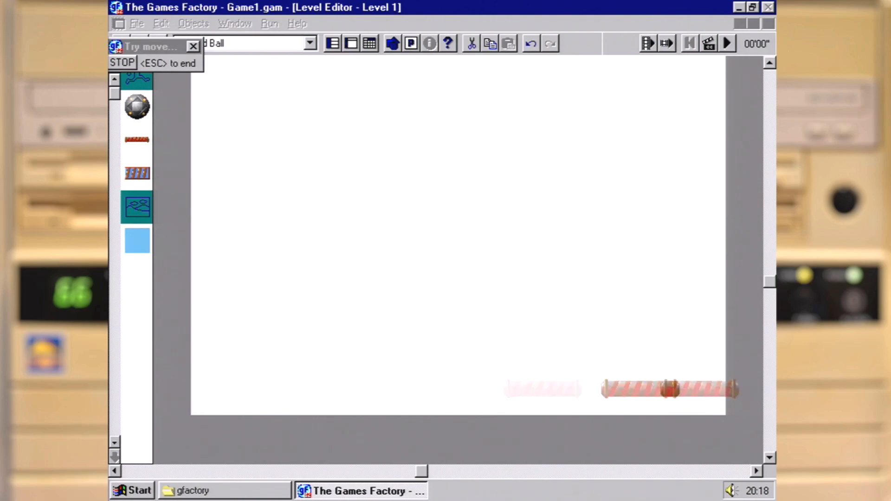
{"action": "key", "text": "Escape"}
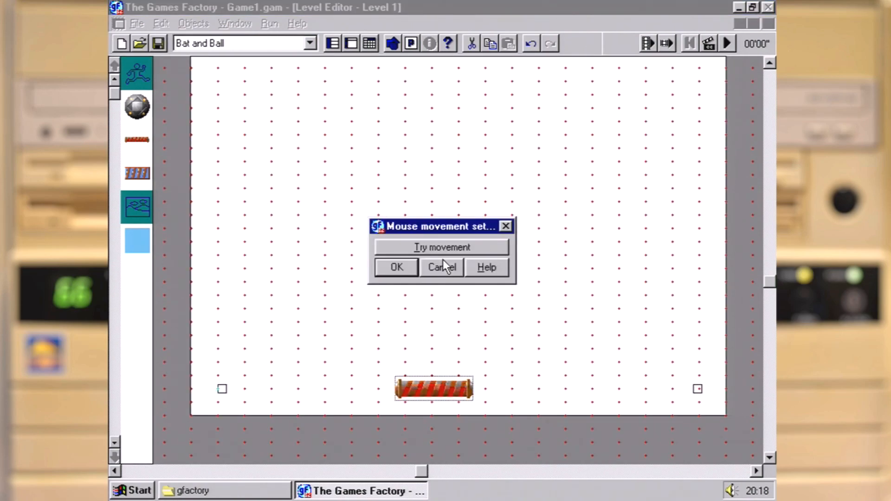
{"action": "left_click", "coordinate": [397, 268]}
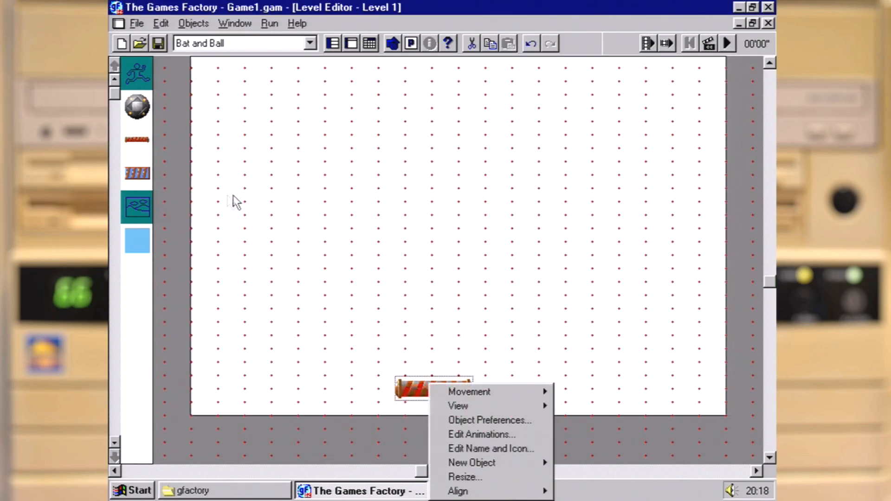
Place the ball just above the bat and give it a bouncing ball movement
{"action": "left_click", "coordinate": [137, 106]}
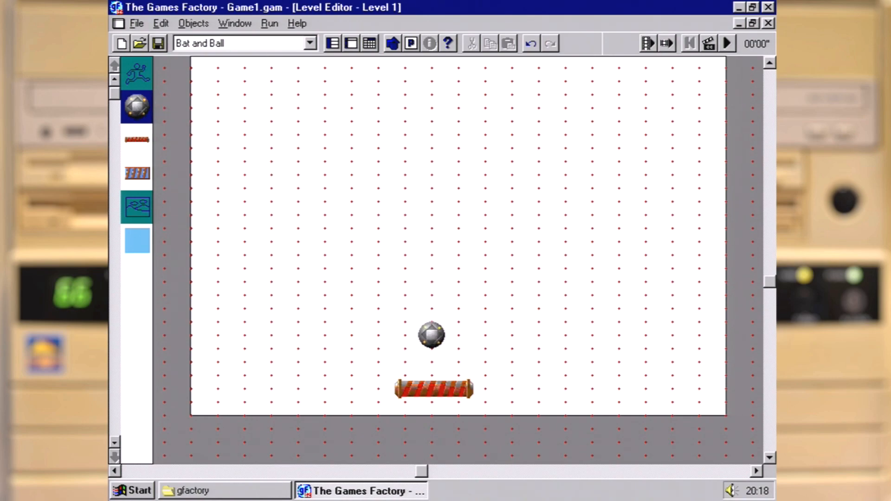
{"action": "left_click", "coordinate": [432, 334]}
{"action": "right_click", "coordinate": [431, 330]}
{"action": "mouse_move", "coordinate": [494, 343]}
{"action": "left_click", "coordinate": [606, 338]}
{"action": "left_click", "coordinate": [385, 275]}
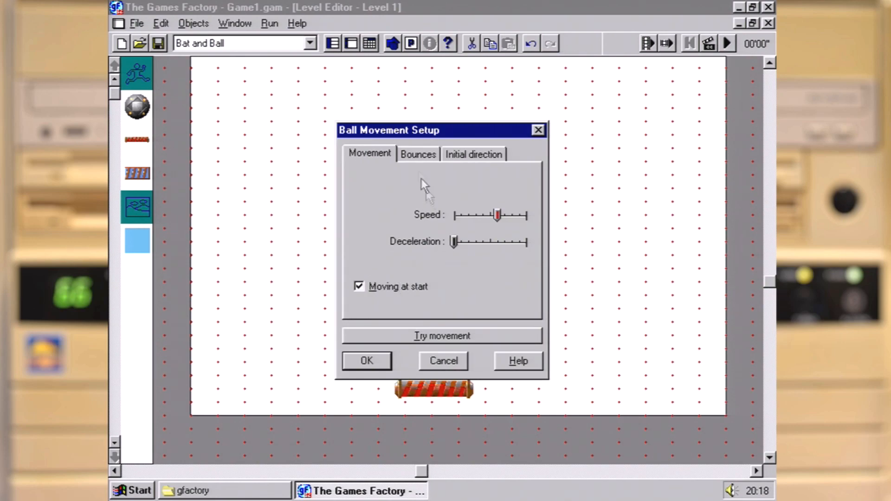
Adjust the ball's bounce randomizer and initial direction, and try out the movement
{"action": "left_click", "coordinate": [418, 153]}
{"action": "left_click", "coordinate": [469, 231]}
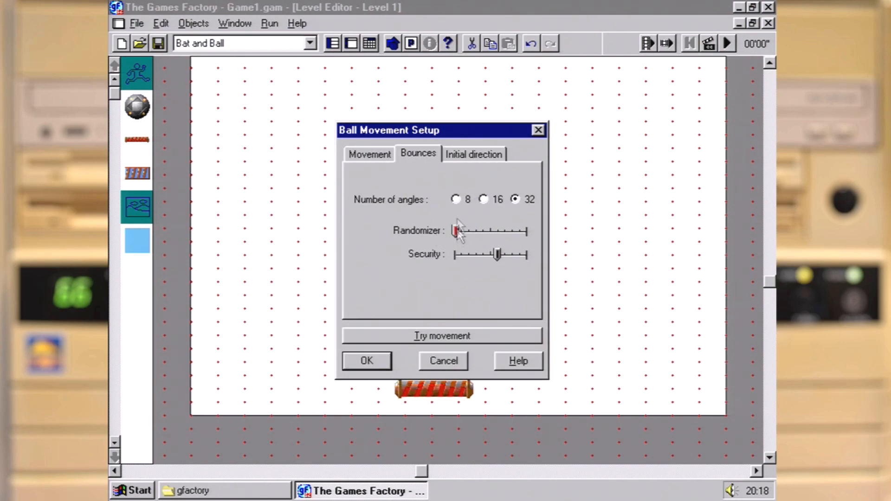
{"action": "left_click", "coordinate": [470, 151]}
{"action": "left_click", "coordinate": [525, 289]}
{"action": "left_click", "coordinate": [475, 209]}
{"action": "left_click", "coordinate": [394, 334]}
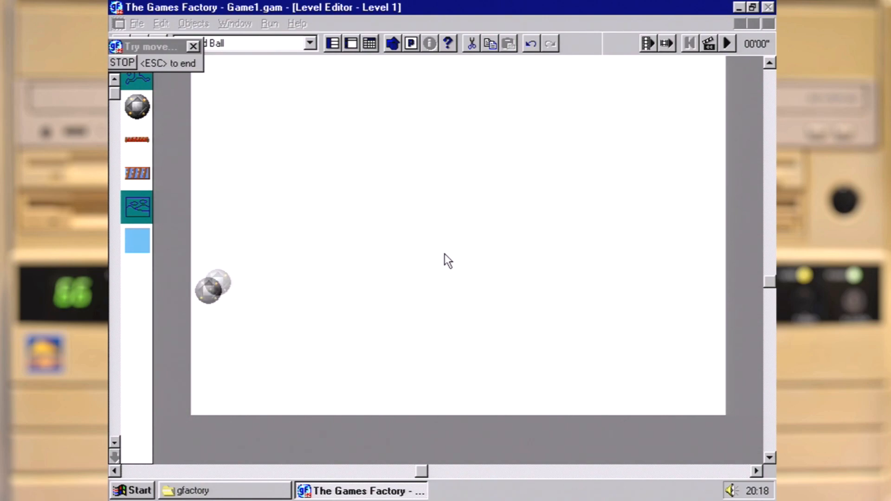
{"action": "key", "text": "Escape"}
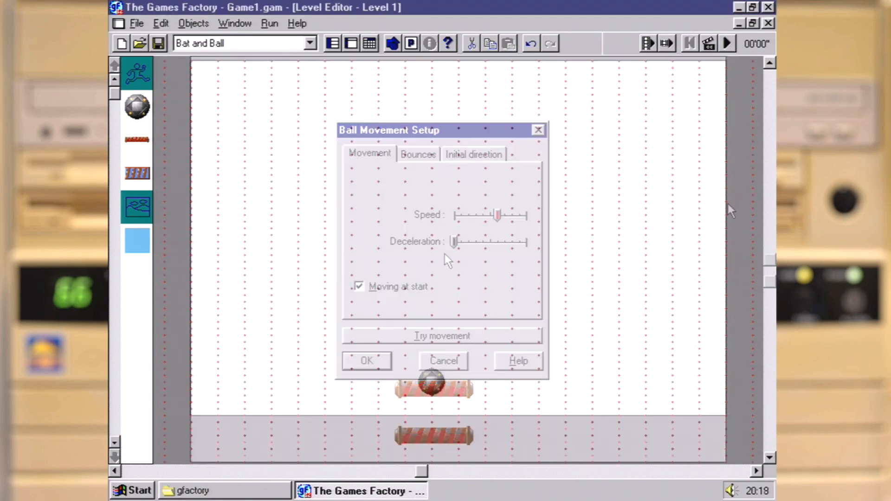
Test-run the level, stop the run, and open the level's event editor
{"action": "left_click", "coordinate": [734, 49]}
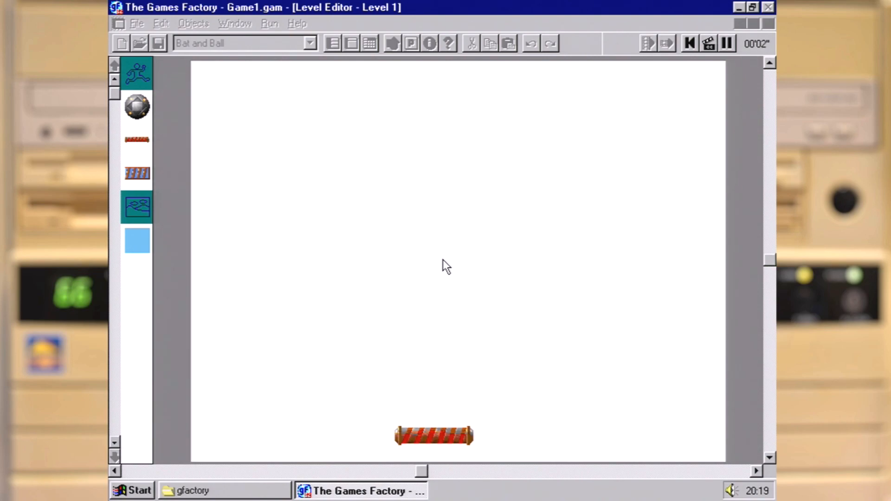
{"action": "left_click", "coordinate": [690, 44]}
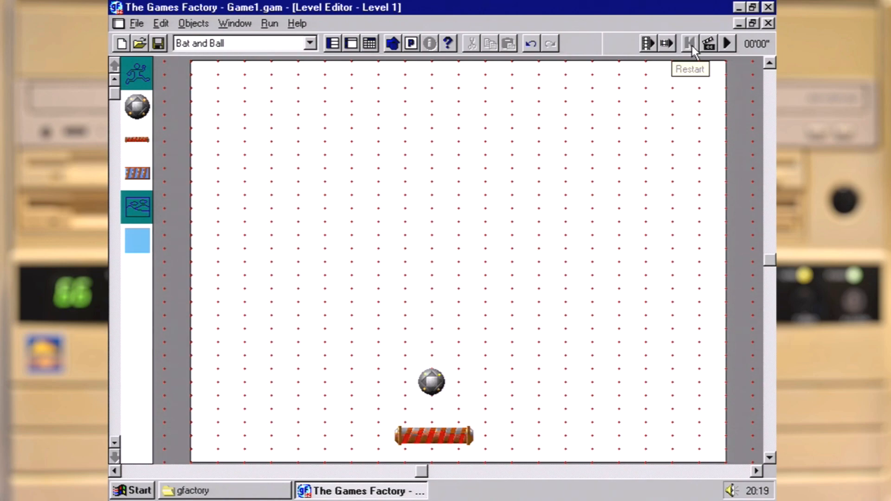
{"action": "left_click", "coordinate": [370, 44]}
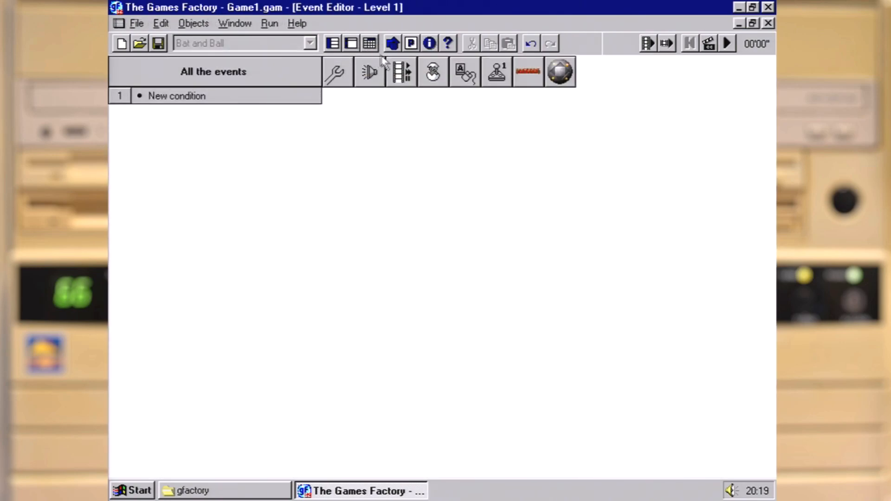
Start a new condition and examine the tests offered for the general objects, such as timer, sound and storyboard
{"action": "double_click", "coordinate": [192, 96]}
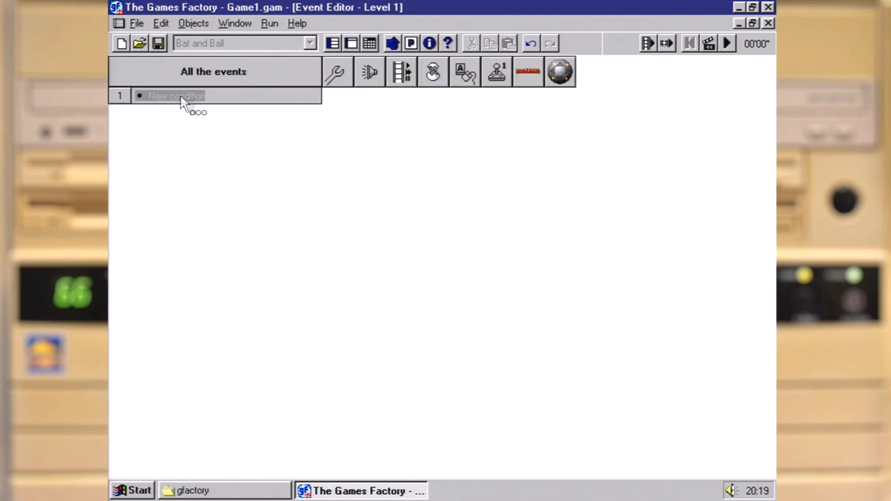
{"action": "double_click", "coordinate": [338, 187]}
{"action": "left_click", "coordinate": [377, 167]}
{"action": "double_click", "coordinate": [379, 185]}
{"action": "double_click", "coordinate": [425, 187]}
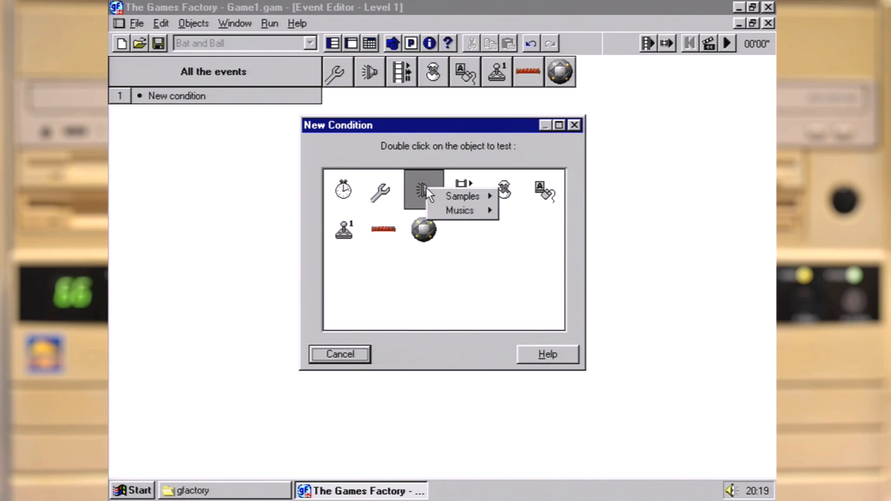
{"action": "double_click", "coordinate": [466, 177]}
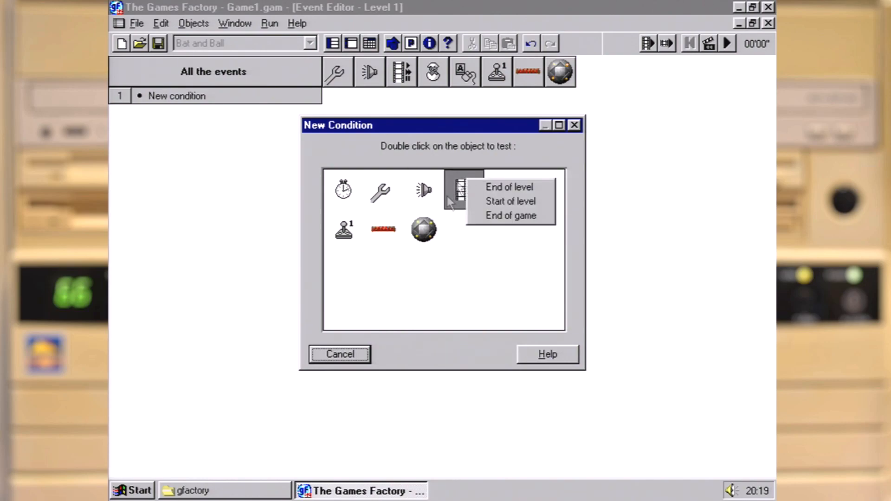
{"action": "left_click", "coordinate": [477, 260]}
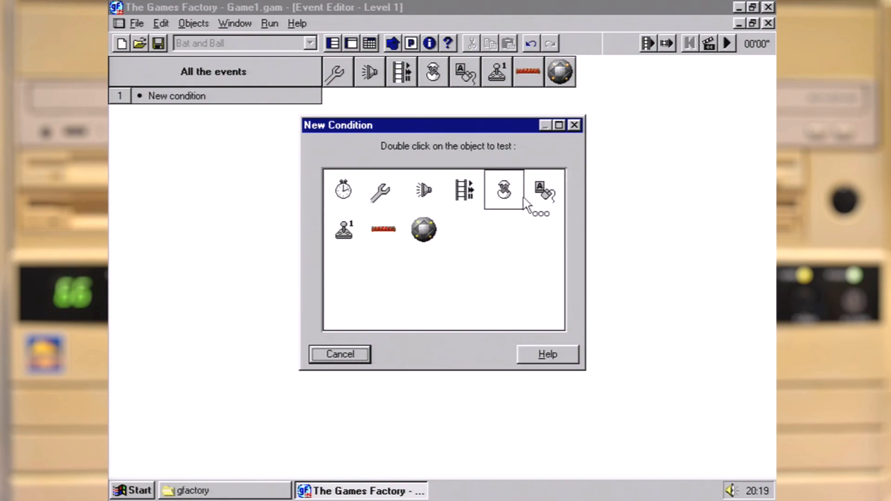
{"action": "left_click", "coordinate": [485, 244]}
Add a condition that tests for a collision between the ball and the bat
{"action": "double_click", "coordinate": [424, 232]}
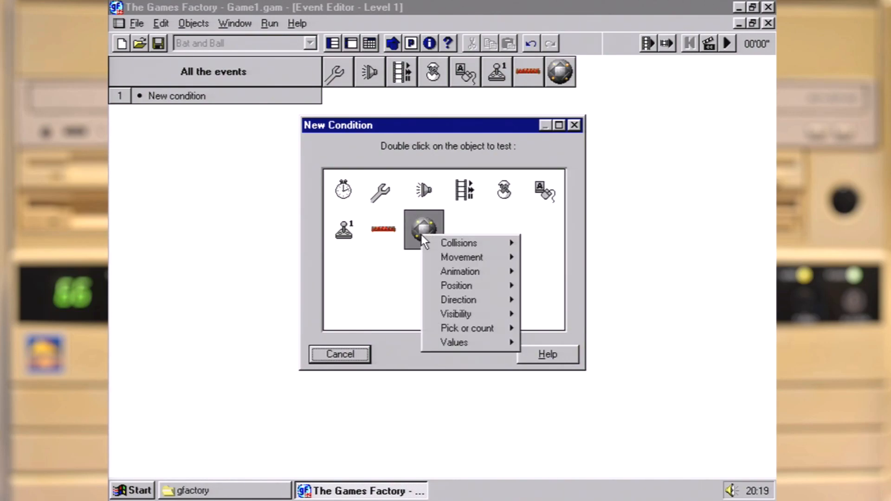
{"action": "mouse_move", "coordinate": [462, 242]}
{"action": "left_click", "coordinate": [564, 244]}
{"action": "left_click", "coordinate": [382, 174]}
{"action": "left_click", "coordinate": [371, 379]}
Add a Bounce movement action for the ball to the ball-and-bat collision event
{"action": "left_click", "coordinate": [560, 102]}
{"action": "left_click", "coordinate": [440, 183]}
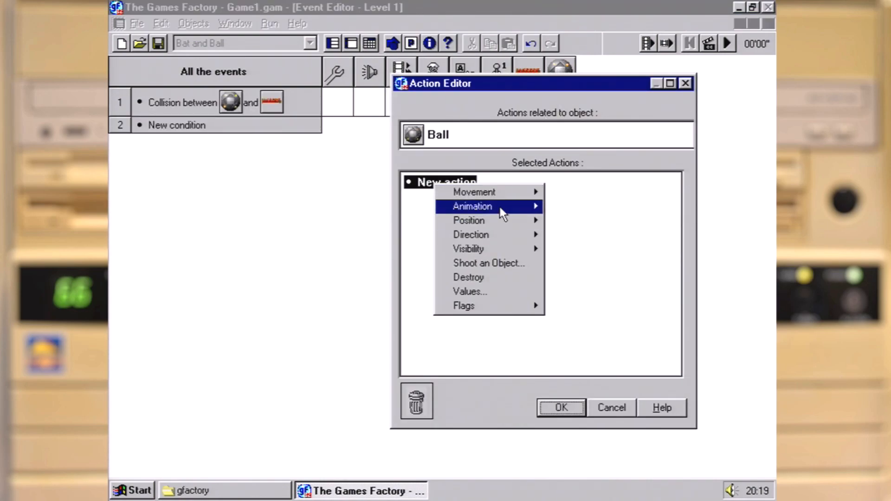
{"action": "mouse_move", "coordinate": [505, 193]}
{"action": "left_click", "coordinate": [587, 263]}
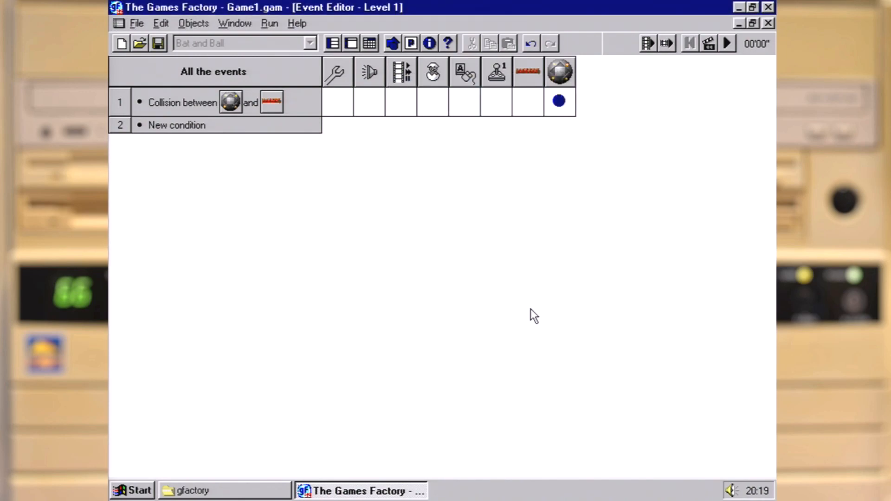
Run the level with event prompting and make the ball bounce when it leaves the play area on the right
{"action": "left_click", "coordinate": [710, 45]}
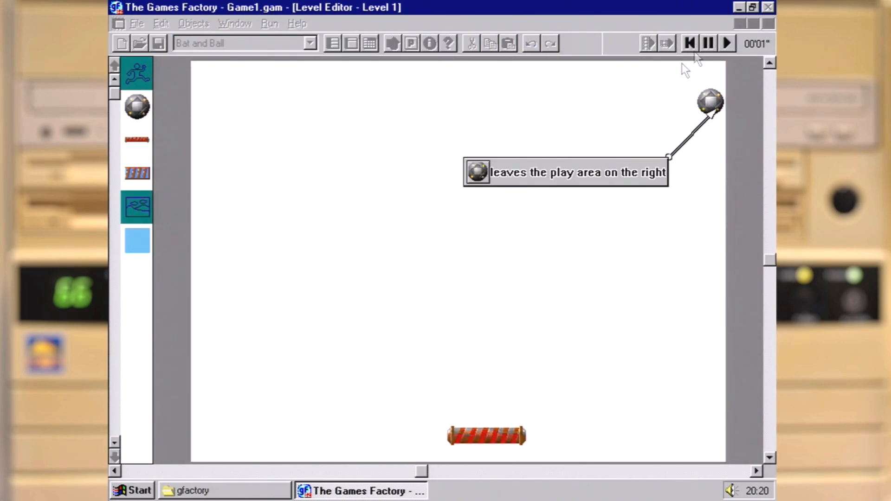
{"action": "left_click", "coordinate": [616, 172]}
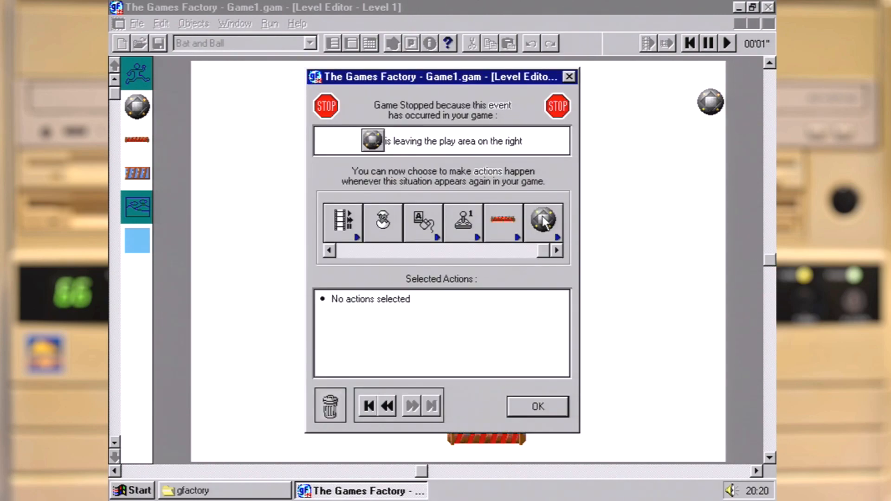
{"action": "left_click", "coordinate": [545, 222]}
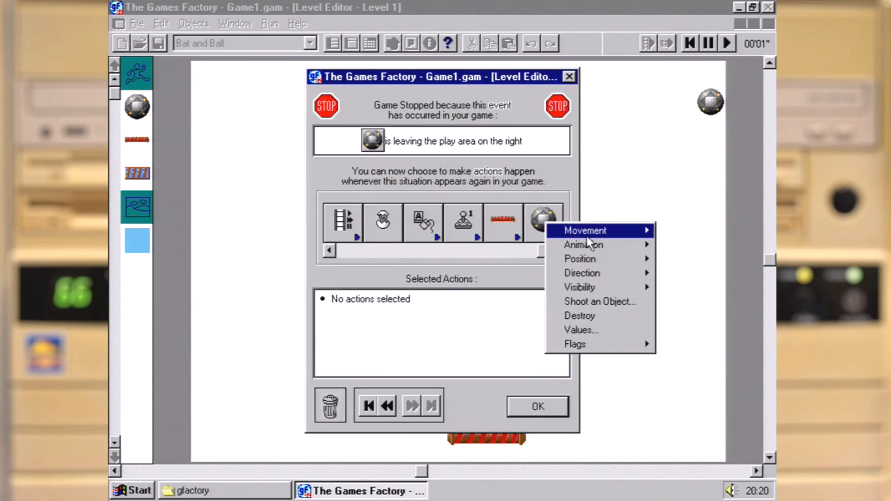
{"action": "mouse_move", "coordinate": [587, 234]}
{"action": "left_click", "coordinate": [468, 302]}
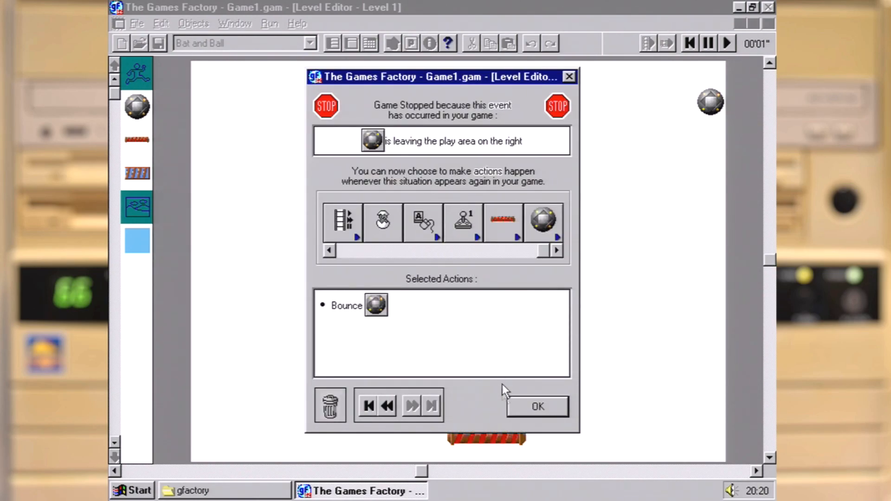
{"action": "left_click", "coordinate": [529, 406]}
Make the ball bounce when it leaves the play area on the top and on the left
{"action": "left_click", "coordinate": [544, 216]}
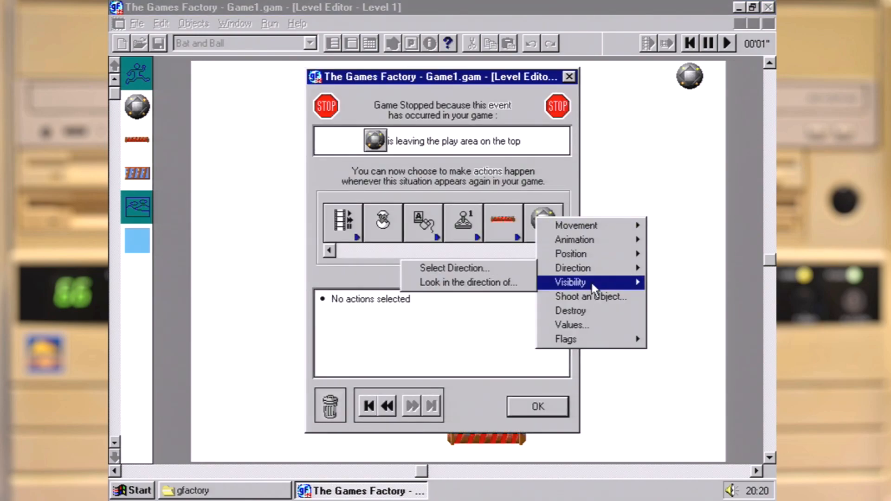
{"action": "mouse_move", "coordinate": [567, 225]}
{"action": "left_click", "coordinate": [696, 291]}
{"action": "left_click", "coordinate": [523, 406]}
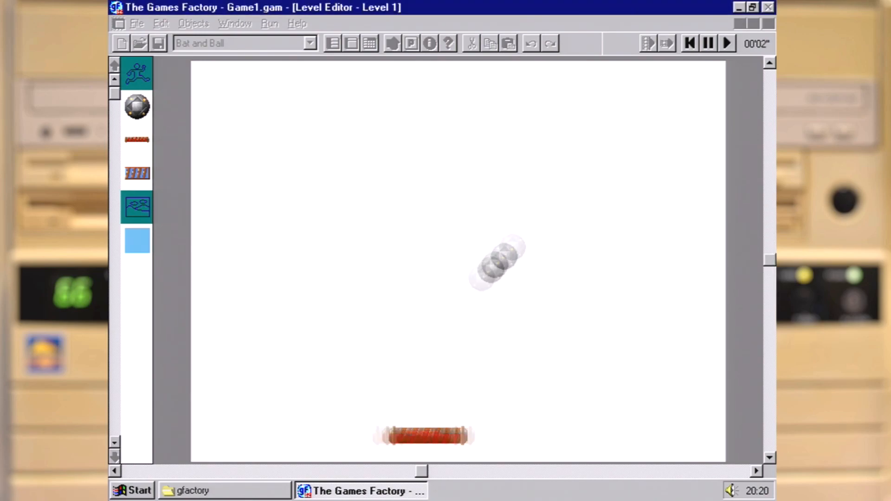
{"action": "left_click", "coordinate": [541, 219]}
{"action": "mouse_move", "coordinate": [598, 229]}
{"action": "left_click", "coordinate": [459, 297]}
{"action": "left_click", "coordinate": [532, 405]}
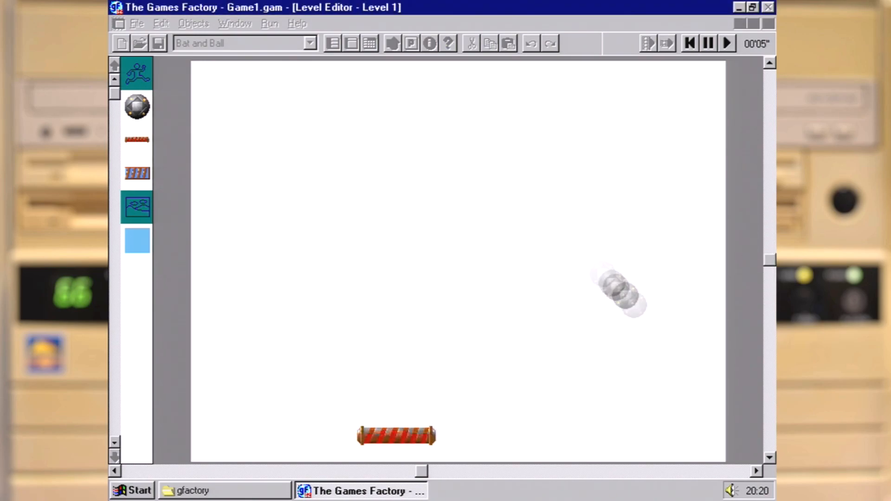
Subtract 1 from player 1's lives when the ball leaves the play area on the bottom
{"action": "left_click", "coordinate": [470, 227]}
{"action": "mouse_move", "coordinate": [522, 249]}
{"action": "left_click", "coordinate": [638, 281]}
{"action": "left_click", "coordinate": [366, 289]}
{"action": "left_click", "coordinate": [503, 220]}
For the same bottom-exit event, reposition the ball relative to the bat at X 1, Y -42
{"action": "left_click", "coordinate": [548, 218]}
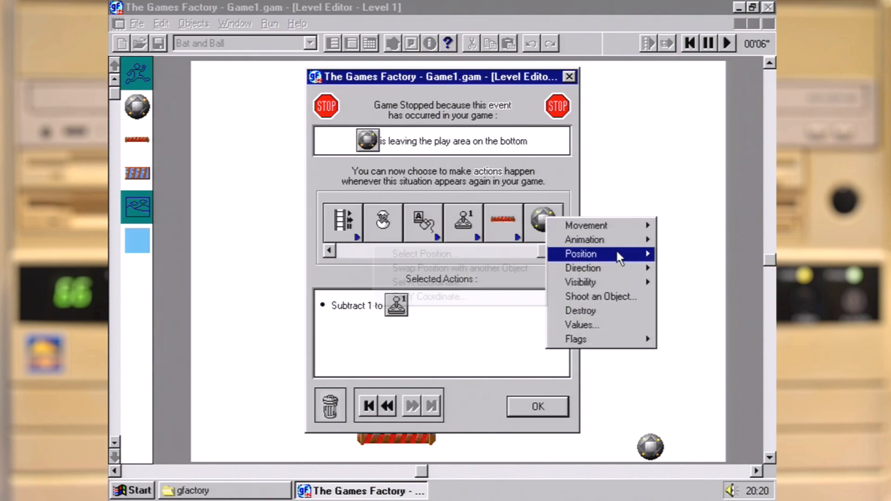
{"action": "mouse_move", "coordinate": [619, 254]}
{"action": "left_click", "coordinate": [465, 254]}
{"action": "left_click", "coordinate": [397, 400]}
{"action": "left_click", "coordinate": [369, 256]}
{"action": "left_click", "coordinate": [378, 380]}
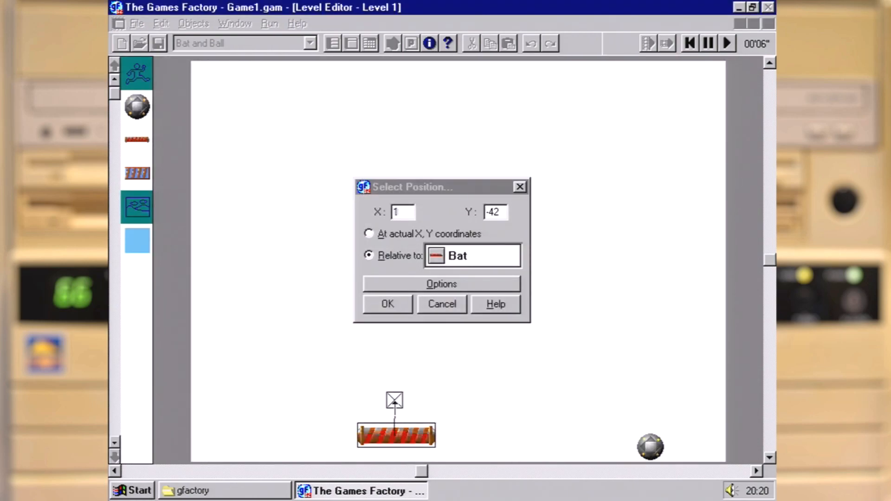
{"action": "left_click", "coordinate": [389, 305]}
Set the ball's direction diagonally up to the right for the bottom-exit event, then end the test run
{"action": "left_click", "coordinate": [543, 219]}
{"action": "mouse_move", "coordinate": [600, 274]}
{"action": "left_click", "coordinate": [413, 264]}
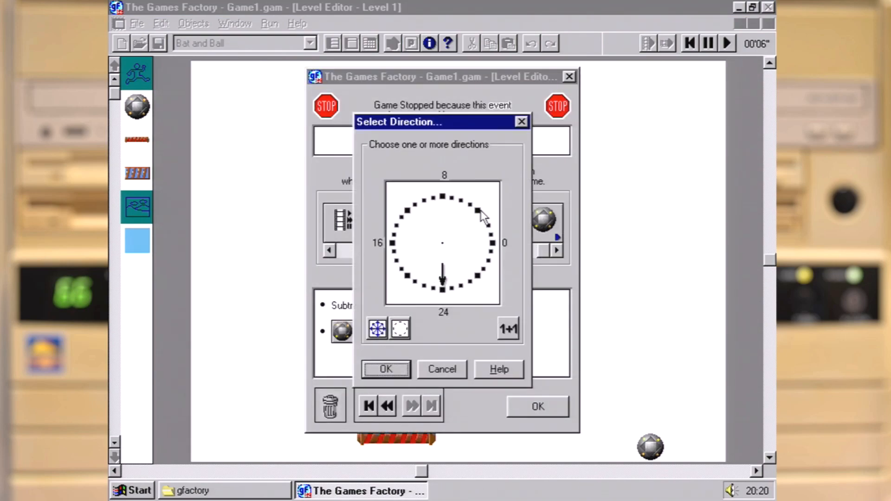
{"action": "left_click", "coordinate": [464, 222]}
{"action": "left_click", "coordinate": [384, 369]}
{"action": "left_click", "coordinate": [530, 405]}
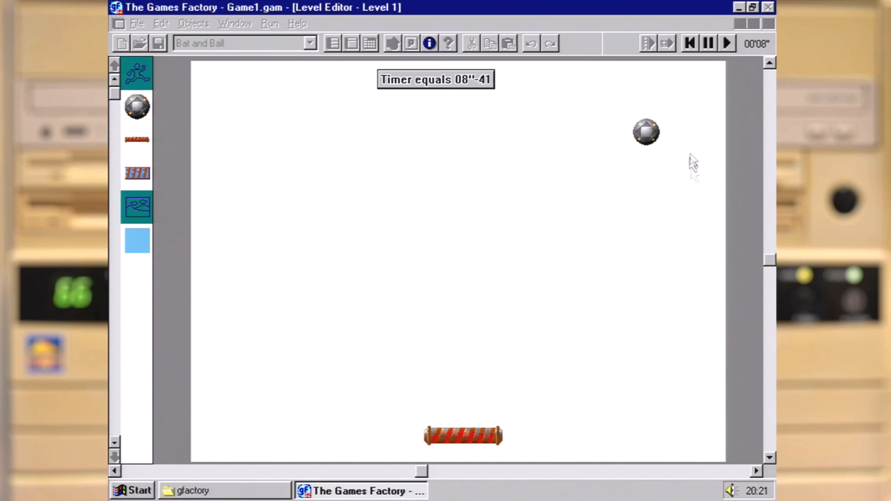
{"action": "left_click", "coordinate": [707, 45]}
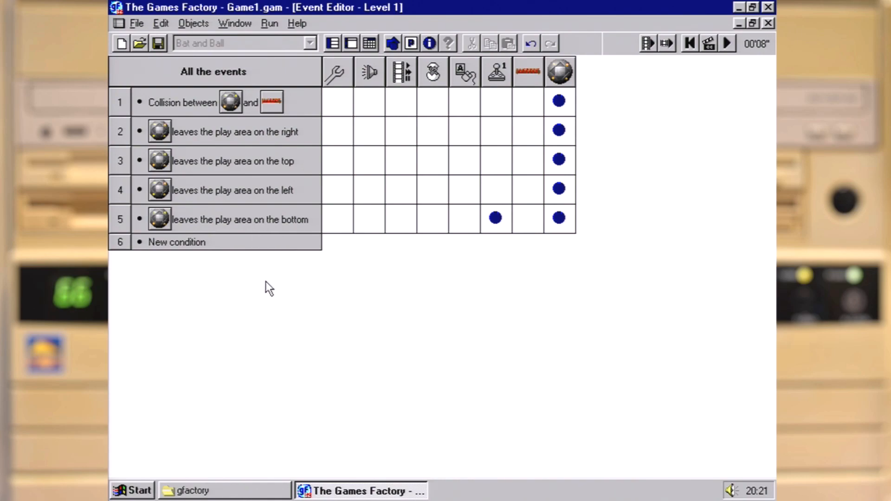
Return to the level editor, place a brick in the level's upper left area and add two copies in a row to its right
{"action": "left_click", "coordinate": [351, 43]}
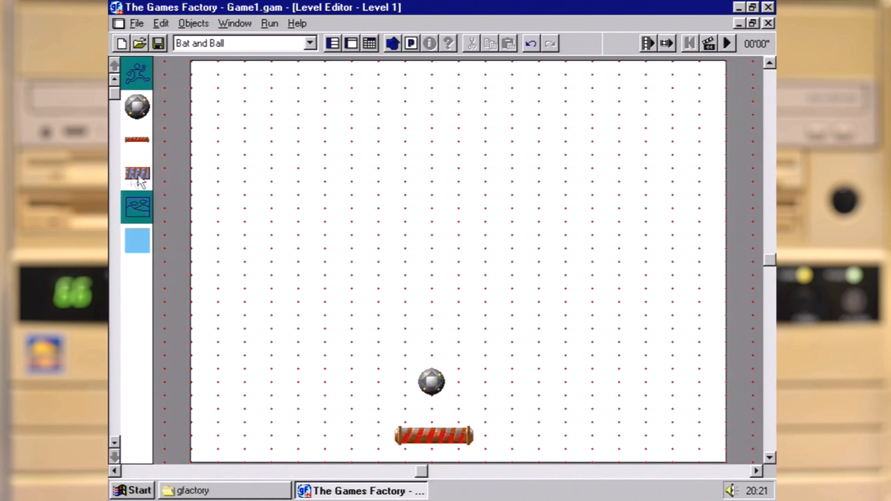
{"action": "left_click_drag", "start_coordinate": [137, 173], "coordinate": [318, 208]}
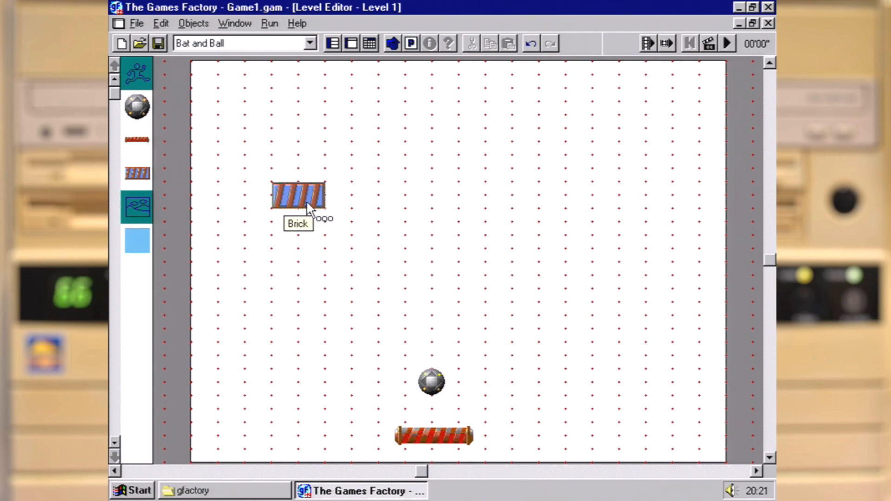
{"action": "right_click", "coordinate": [307, 203]}
{"action": "mouse_move", "coordinate": [391, 284]}
{"action": "left_click", "coordinate": [449, 281]}
{"action": "left_click", "coordinate": [391, 196]}
{"action": "right_click", "coordinate": [391, 198]}
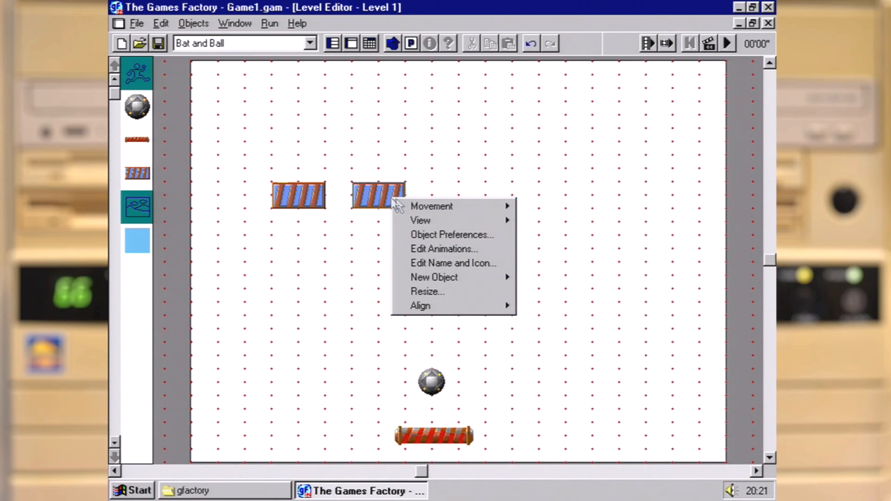
{"action": "mouse_move", "coordinate": [452, 281]}
{"action": "left_click", "coordinate": [534, 278]}
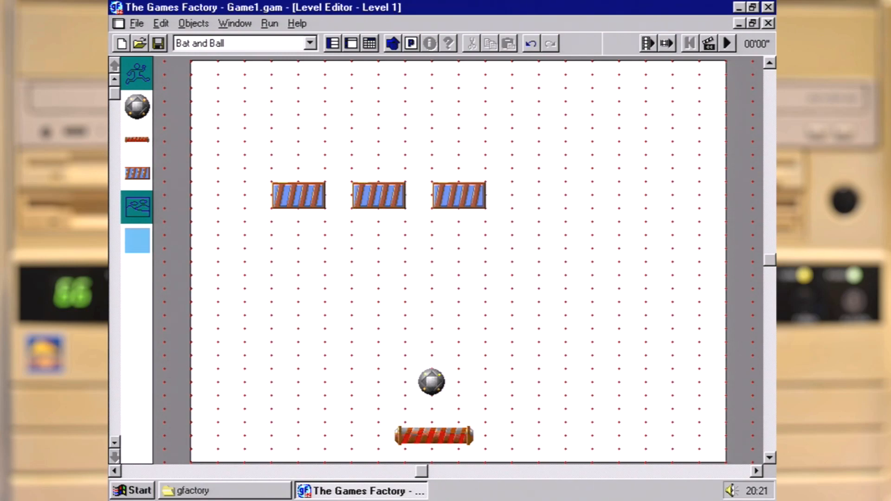
Recolour the middle brick by filling the blue areas of its animation frame with yellow-green (RGB 216, 255, 120)
{"action": "right_click", "coordinate": [380, 200]}
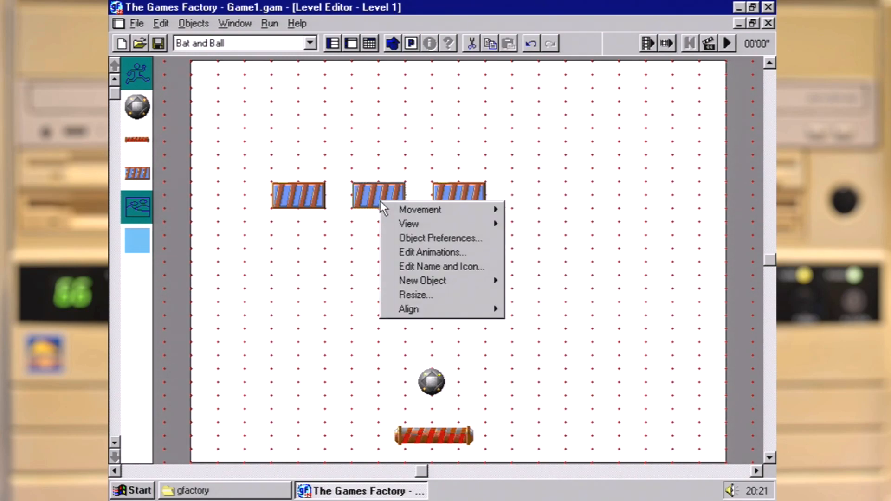
{"action": "left_click", "coordinate": [452, 253]}
{"action": "double_click", "coordinate": [308, 298]}
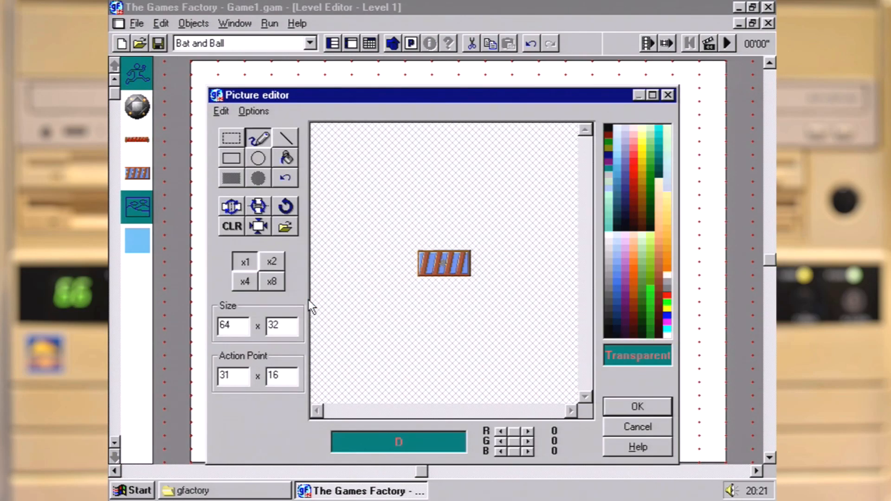
{"action": "left_click", "coordinate": [256, 278]}
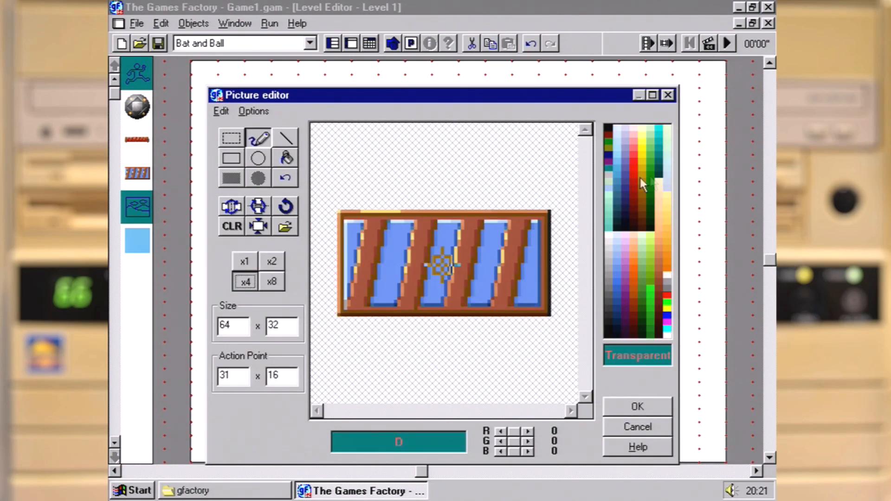
{"action": "left_click", "coordinate": [650, 240]}
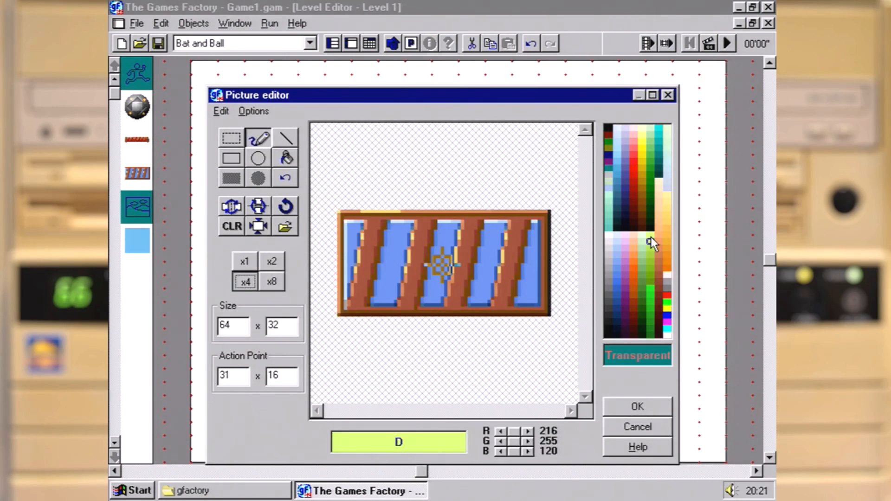
{"action": "left_click", "coordinate": [349, 227]}
{"action": "left_click", "coordinate": [399, 227]}
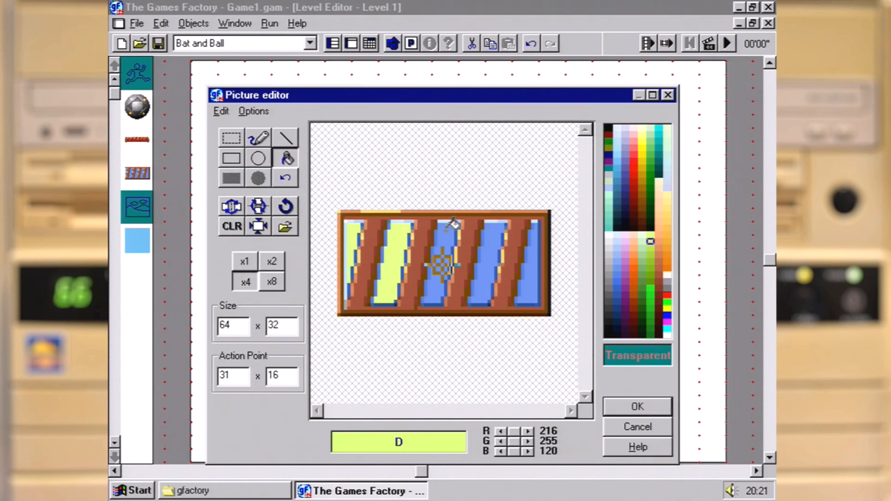
{"action": "left_click", "coordinate": [539, 261]}
{"action": "left_click", "coordinate": [637, 407]}
{"action": "left_click", "coordinate": [452, 359]}
Recolour the rightmost brick by filling the blue areas of its animation frame with red (RGB 232, 0, 0)
{"action": "right_click", "coordinate": [465, 190]}
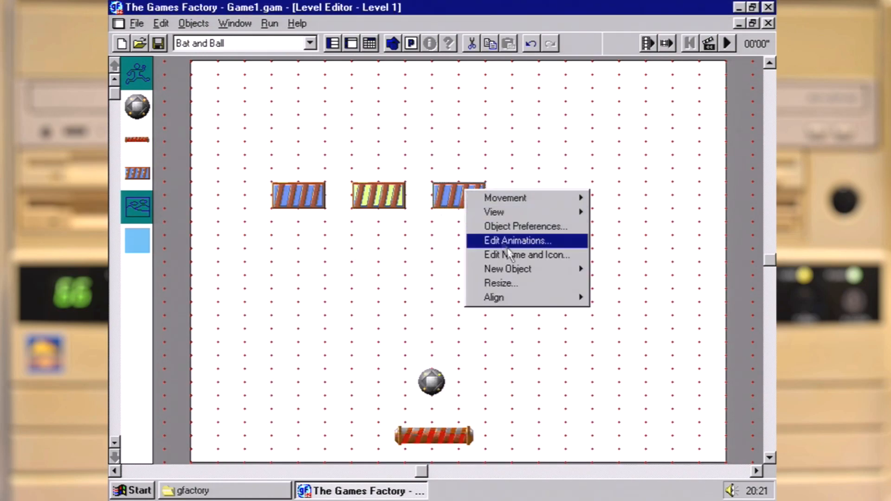
{"action": "left_click", "coordinate": [545, 241]}
{"action": "double_click", "coordinate": [299, 296]}
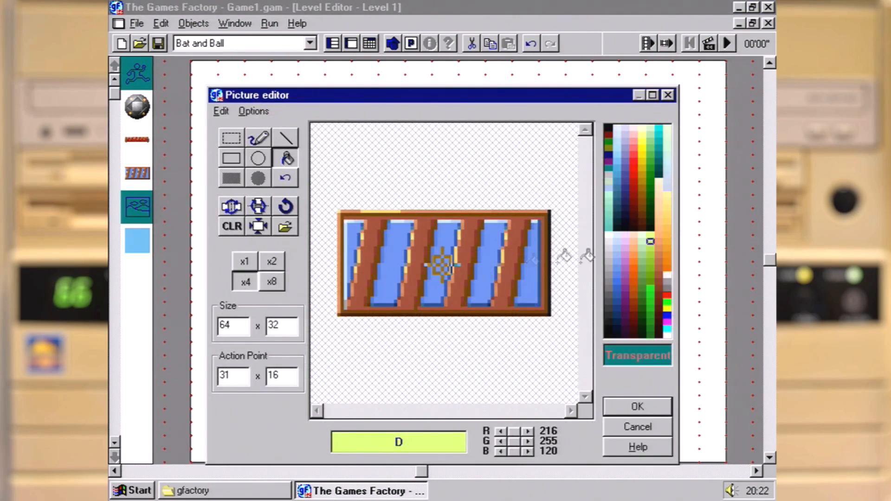
{"action": "left_click", "coordinate": [635, 180]}
{"action": "left_click", "coordinate": [352, 232]}
{"action": "left_click", "coordinate": [398, 236]}
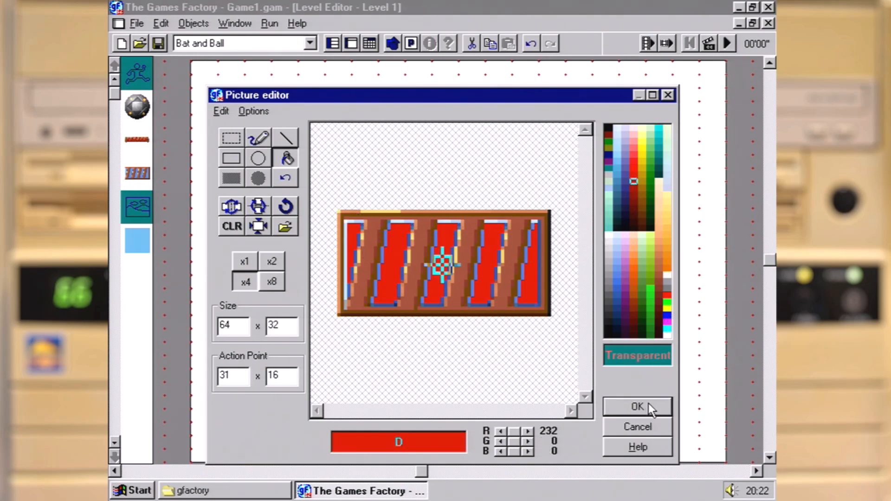
{"action": "left_click", "coordinate": [638, 406]}
Assign the object qualifier 0 to the blue brick and the yellow brick in their object preferences
{"action": "right_click", "coordinate": [306, 192]}
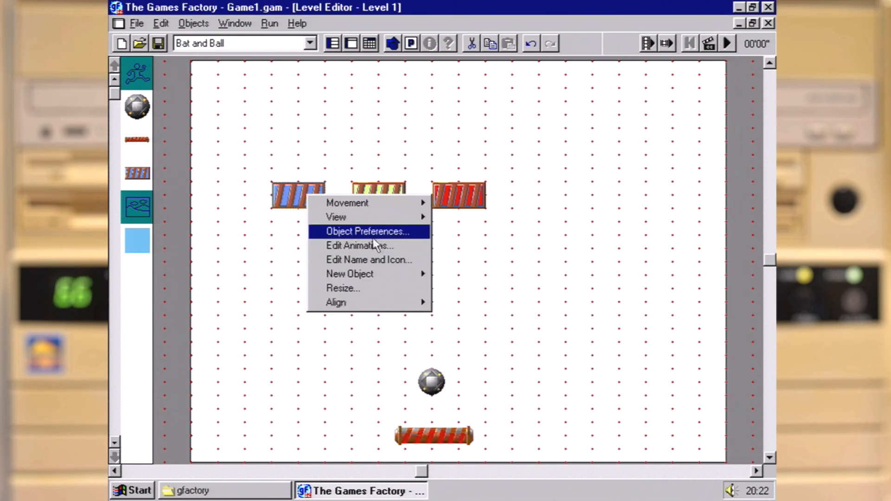
{"action": "left_click", "coordinate": [372, 229]}
{"action": "left_click", "coordinate": [372, 330]}
{"action": "left_click", "coordinate": [376, 348]}
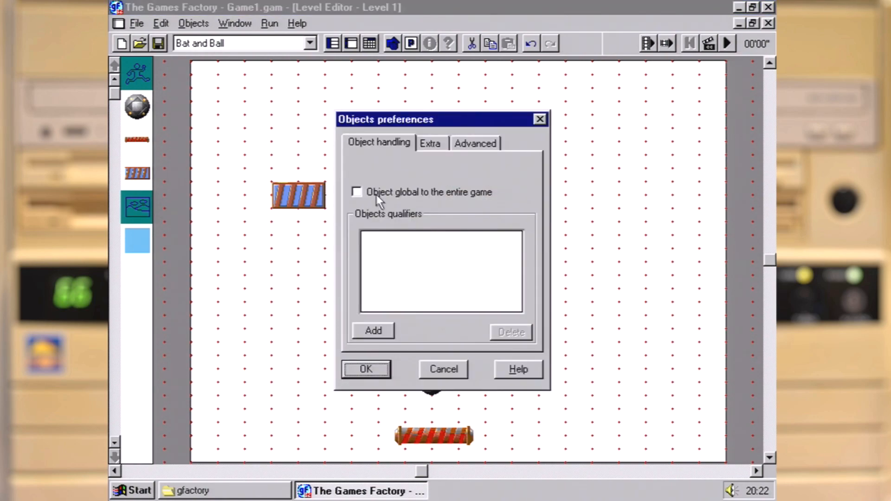
{"action": "left_click", "coordinate": [374, 331]}
{"action": "scroll", "coordinate": [463, 297], "scroll_direction": "down", "scroll_amount": 2}
{"action": "left_click", "coordinate": [463, 299]}
{"action": "left_click", "coordinate": [374, 346]}
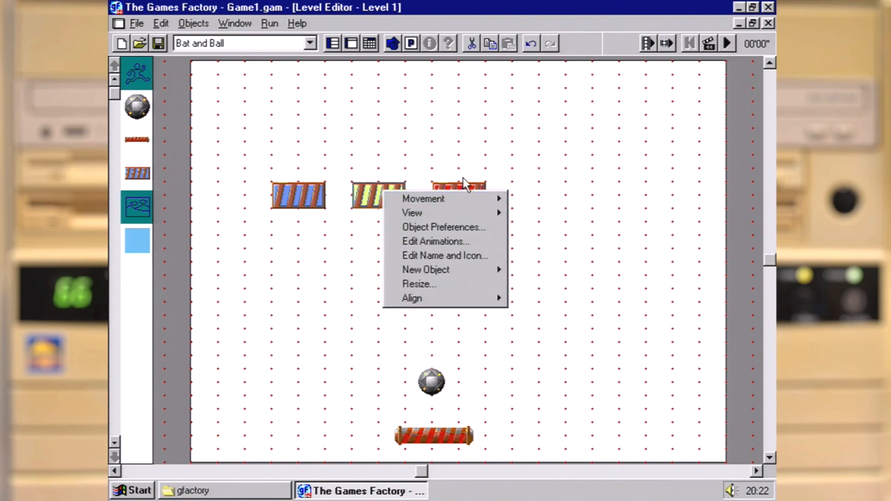
Assign the object qualifier 0 to the red brick in its object preferences
{"action": "left_click", "coordinate": [463, 179]}
{"action": "right_click", "coordinate": [456, 191]}
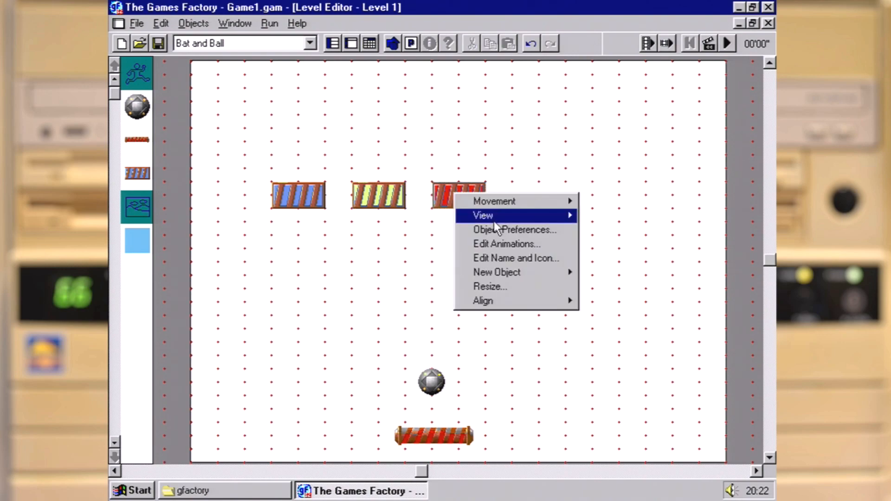
{"action": "left_click", "coordinate": [495, 229]}
{"action": "left_click", "coordinate": [374, 332]}
{"action": "left_click", "coordinate": [523, 284]}
{"action": "left_click", "coordinate": [459, 256]}
{"action": "left_click", "coordinate": [376, 347]}
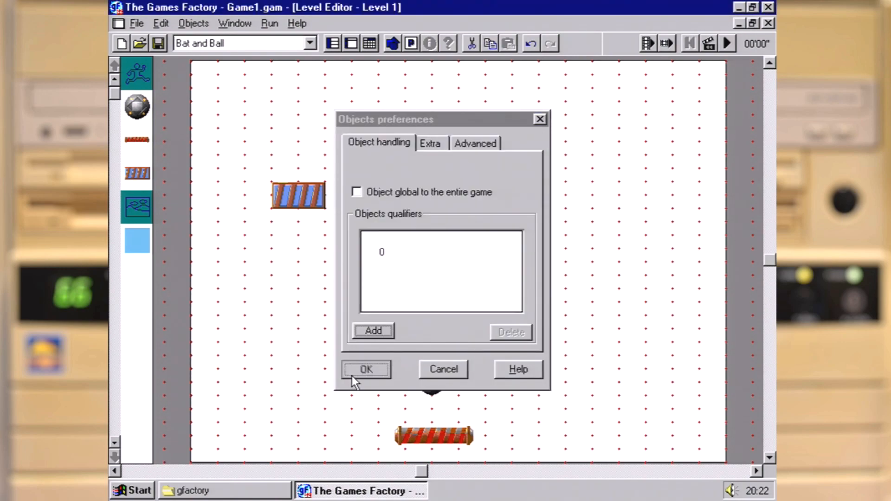
{"action": "left_click", "coordinate": [353, 374]}
In the event editor, add a condition for a collision between the ball and the group 0 bricks
{"action": "left_click", "coordinate": [369, 45]}
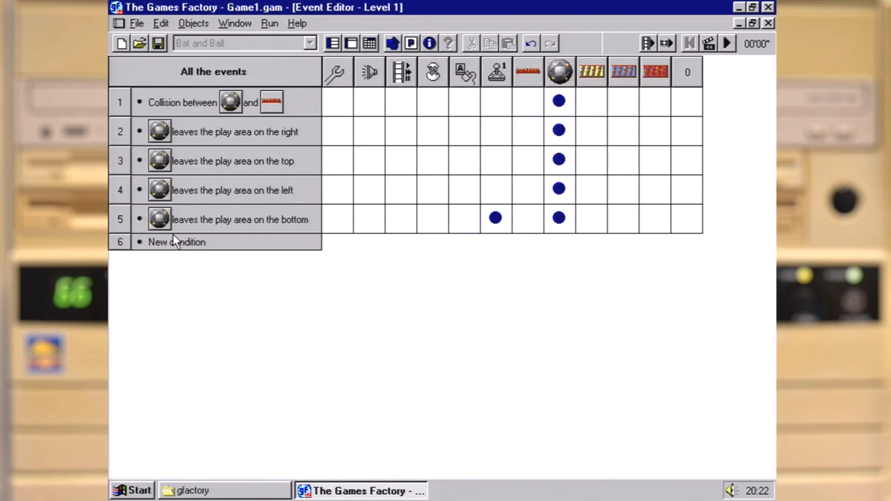
{"action": "left_click", "coordinate": [177, 242]}
{"action": "double_click", "coordinate": [424, 229]}
{"action": "mouse_move", "coordinate": [459, 231]}
{"action": "left_click", "coordinate": [555, 232]}
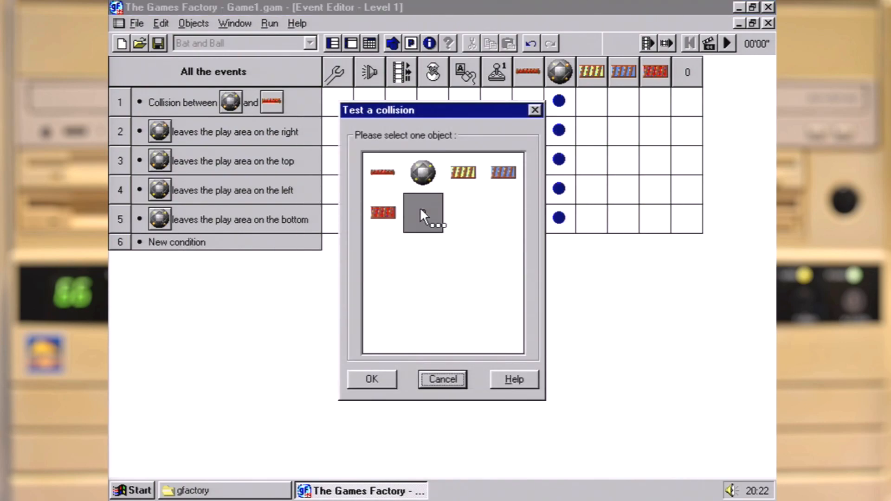
{"action": "double_click", "coordinate": [420, 209]}
Make the ball bounce when it collides with a group 0 brick
{"action": "left_click", "coordinate": [687, 250]}
{"action": "left_click", "coordinate": [617, 413]}
{"action": "left_click", "coordinate": [560, 249]}
{"action": "right_click", "coordinate": [443, 186]}
{"action": "mouse_move", "coordinate": [483, 194]}
{"action": "left_click", "coordinate": [590, 265]}
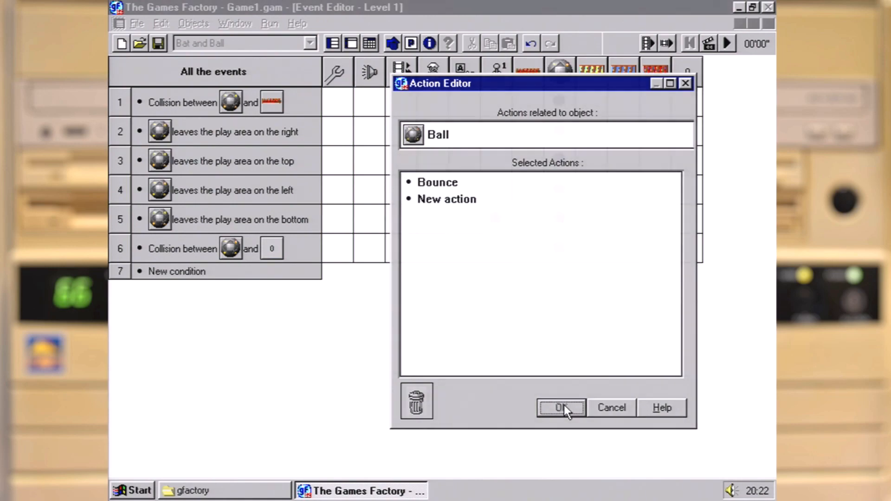
{"action": "left_click", "coordinate": [562, 408]}
Destroy the group 0 brick in the ball-and-brick collision event
{"action": "left_click", "coordinate": [691, 253]}
{"action": "right_click", "coordinate": [458, 188]}
{"action": "left_click", "coordinate": [517, 282]}
{"action": "left_click", "coordinate": [560, 406]}
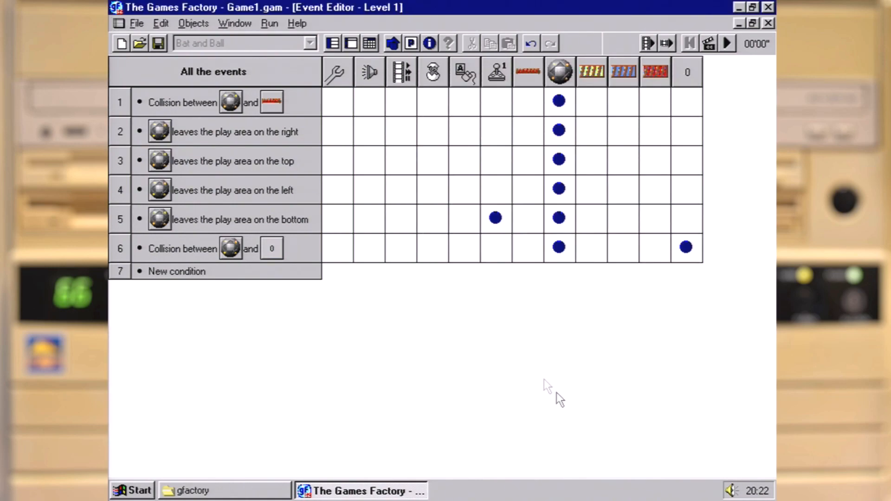
Add 100 to player 1's score in the ball-and-brick collision event
{"action": "left_click", "coordinate": [496, 248]}
{"action": "right_click", "coordinate": [408, 183]}
{"action": "mouse_move", "coordinate": [460, 191]}
{"action": "left_click", "coordinate": [600, 209]}
{"action": "type", "text": "100"}
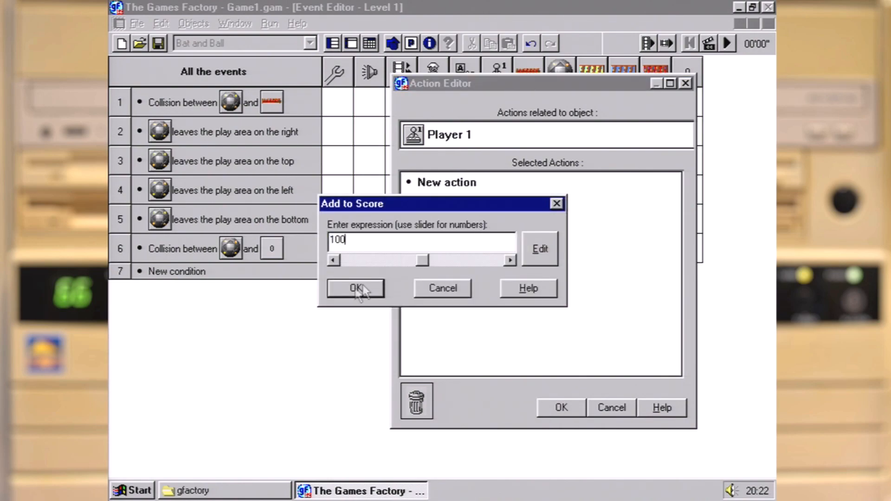
{"action": "left_click", "coordinate": [354, 289]}
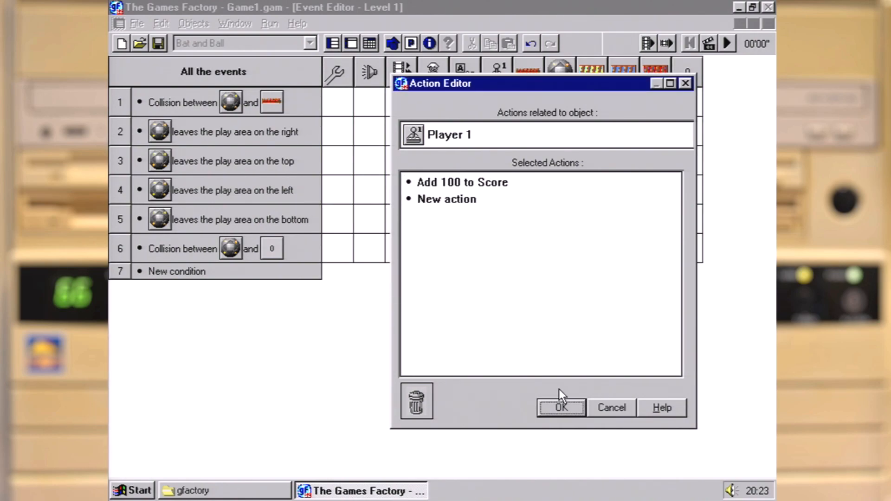
{"action": "left_click", "coordinate": [559, 411]}
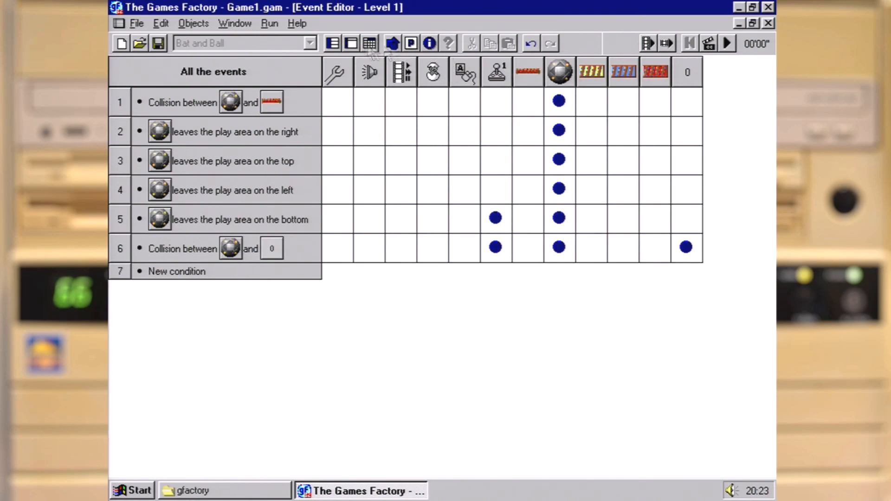
Return to the level editor and show the Level Objects library
{"action": "left_click", "coordinate": [351, 45]}
{"action": "left_click", "coordinate": [310, 43]}
{"action": "left_click_drag", "start_coordinate": [311, 159], "coordinate": [311, 107]}
{"action": "left_click", "coordinate": [209, 58]}
Start a second row above the bricks with a yellow copy and a blue brick, and shift the lower blue brick left
{"action": "left_click", "coordinate": [378, 195]}
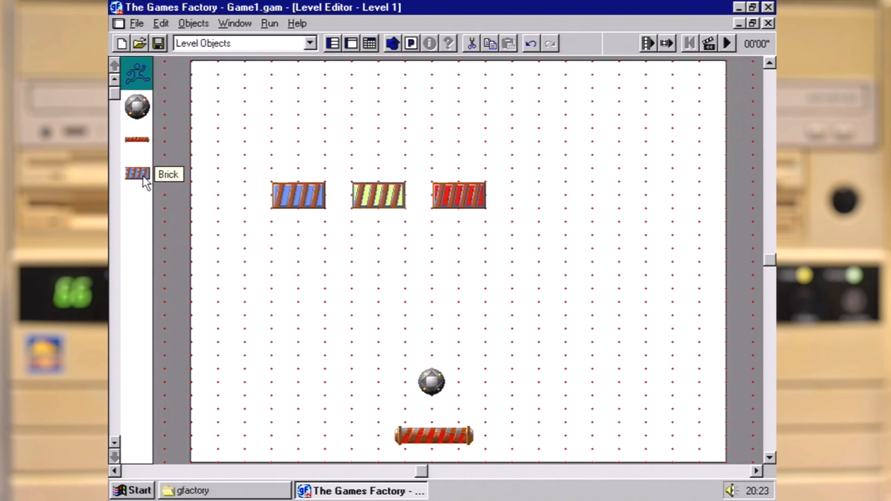
{"action": "key", "text": "ctrl+c"}
{"action": "key", "text": "ctrl+v"}
{"action": "left_click", "coordinate": [366, 158]}
{"action": "left_click_drag", "start_coordinate": [137, 176], "coordinate": [221, 158]}
{"action": "left_click", "coordinate": [294, 195]}
{"action": "left_click_drag", "start_coordinate": [293, 195], "coordinate": [270, 195]}
{"action": "left_click_drag", "start_coordinate": [348, 162], "coordinate": [324, 162]}
Extend the upper row with a copy of the red brick and another yellow brick
{"action": "right_click", "coordinate": [449, 197]}
{"action": "left_click", "coordinate": [459, 188]}
{"action": "key", "text": "ctrl+c"}
{"action": "key", "text": "ctrl+v"}
{"action": "left_click_drag", "start_coordinate": [518, 160], "coordinate": [438, 162]}
{"action": "left_click_drag", "start_coordinate": [137, 206], "coordinate": [539, 156]}
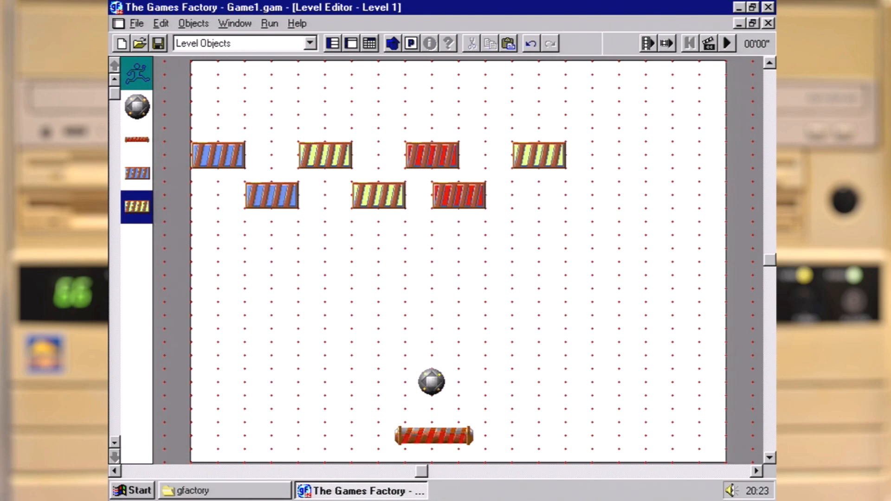
Add further bricks toward the right of both rows, delete the lower row's middle red brick and restagger the bricks
{"action": "left_click_drag", "start_coordinate": [137, 240], "coordinate": [593, 196]}
{"action": "left_click_drag", "start_coordinate": [137, 173], "coordinate": [646, 156]}
{"action": "left_click", "coordinate": [139, 218]}
{"action": "left_click", "coordinate": [460, 194]}
{"action": "key", "text": "Delete"}
{"action": "left_click_drag", "start_coordinate": [532, 166], "coordinate": [504, 203]}
{"action": "left_click_drag", "start_coordinate": [504, 203], "coordinate": [560, 167]}
{"action": "left_click_drag", "start_coordinate": [646, 155], "coordinate": [592, 195]}
{"action": "left_click_drag", "start_coordinate": [700, 199], "coordinate": [646, 158]}
Delete the lower row's leftmost brick and rearrange the remaining bricks so the colours alternate across two staggered rows
{"action": "left_click", "coordinate": [289, 188]}
{"action": "key", "text": "Delete"}
{"action": "left_click_drag", "start_coordinate": [327, 167], "coordinate": [276, 206]}
{"action": "left_click_drag", "start_coordinate": [434, 166], "coordinate": [327, 165]}
{"action": "left_click_drag", "start_coordinate": [599, 199], "coordinate": [444, 158]}
{"action": "left_click_drag", "start_coordinate": [390, 170], "coordinate": [389, 197]}
{"action": "left_click_drag", "start_coordinate": [439, 165], "coordinate": [573, 205]}
{"action": "left_click_drag", "start_coordinate": [547, 166], "coordinate": [440, 165]}
Delete the rightmost brick of the lower row and the rightmost brick of the upper row
{"action": "left_click", "coordinate": [566, 196]}
{"action": "key", "text": "Delete"}
{"action": "left_click", "coordinate": [643, 160]}
{"action": "key", "text": "Delete"}
Complete the two staggered rows with blue, red, yellow and blue bricks on the right, and test-run the level
{"action": "left_click_drag", "start_coordinate": [145, 177], "coordinate": [540, 158]}
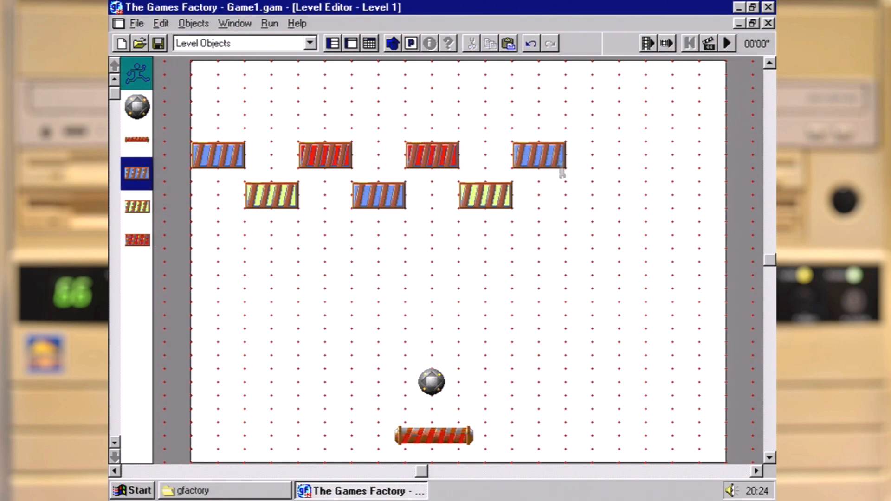
{"action": "left_click_drag", "start_coordinate": [137, 240], "coordinate": [593, 197]}
{"action": "left_click_drag", "start_coordinate": [137, 207], "coordinate": [647, 158]}
{"action": "left_click_drag", "start_coordinate": [138, 175], "coordinate": [699, 197]}
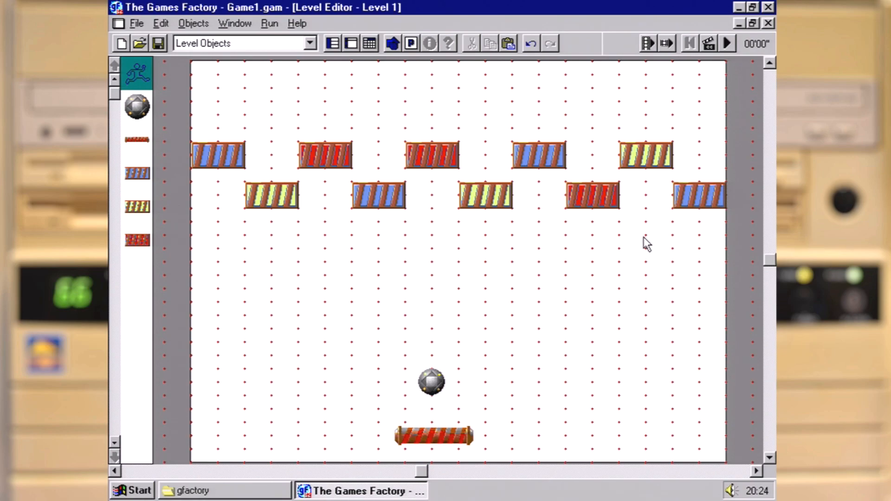
{"action": "left_click", "coordinate": [667, 44]}
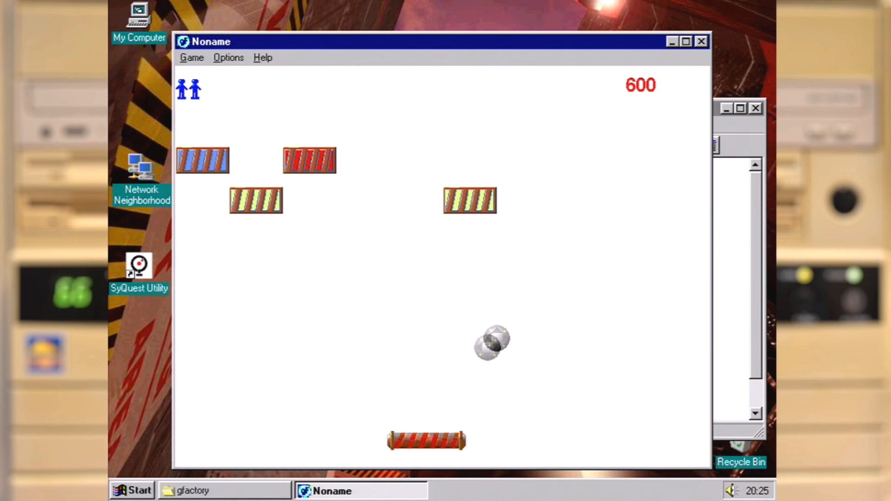
{"action": "key", "text": "Escape"}
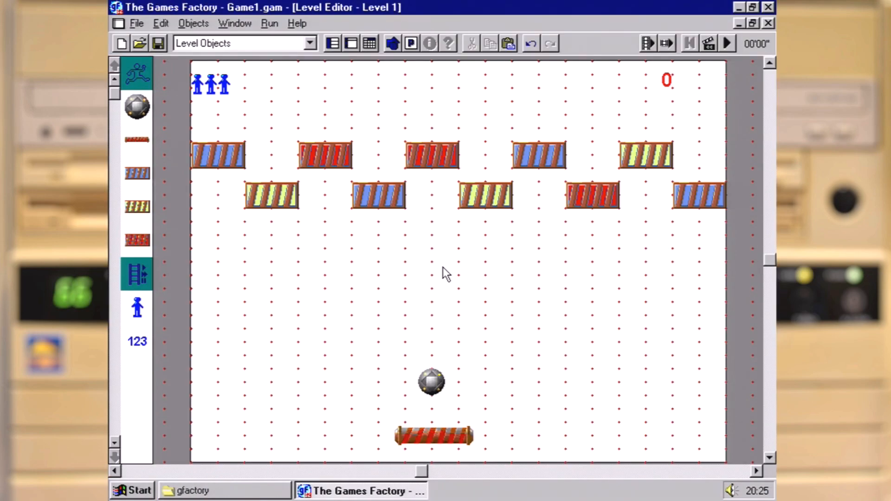
Create an event for the number of group 0 objects equal to 0 and give it a storyboard control action
{"action": "left_click", "coordinate": [370, 43]}
{"action": "double_click", "coordinate": [167, 271]}
{"action": "right_click", "coordinate": [344, 270]}
{"action": "mouse_move", "coordinate": [404, 306]}
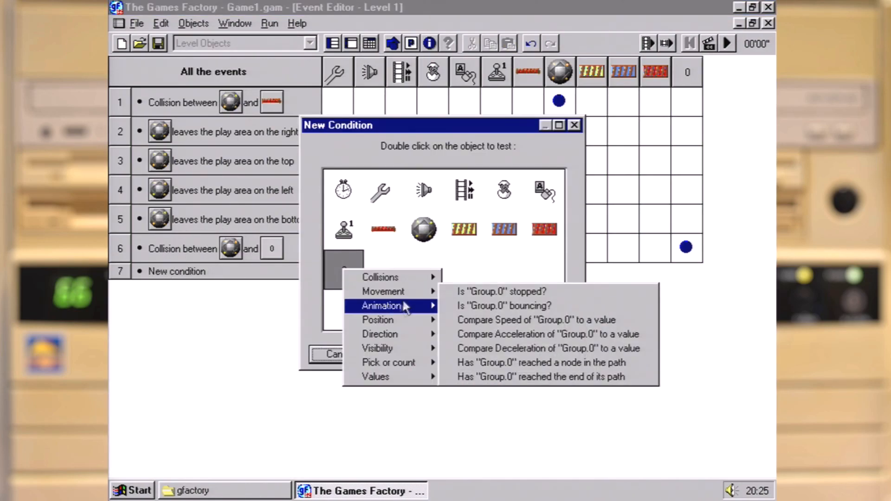
{"action": "mouse_move", "coordinate": [417, 362]}
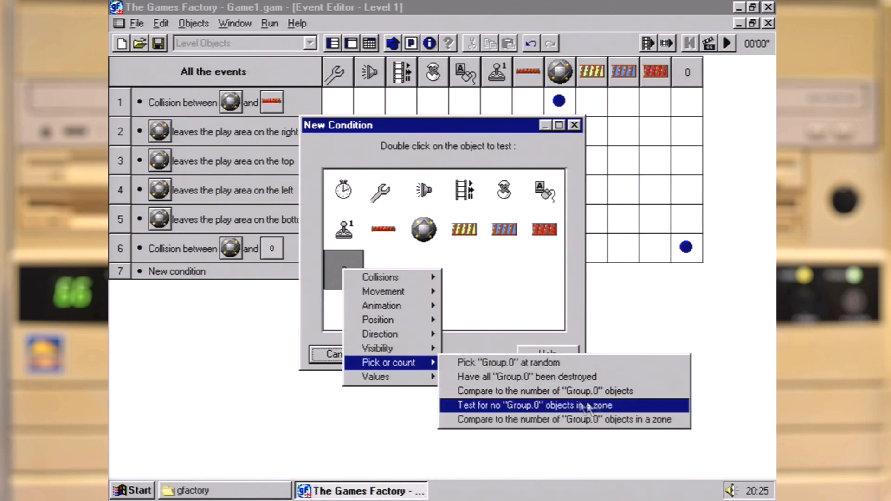
{"action": "left_click", "coordinate": [625, 391]}
{"action": "left_click", "coordinate": [335, 329]}
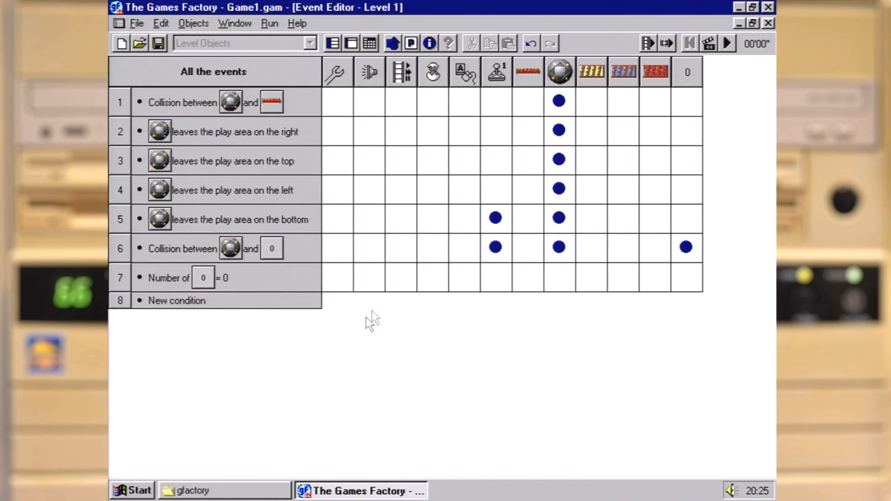
{"action": "double_click", "coordinate": [403, 285]}
{"action": "left_click", "coordinate": [560, 408]}
In the Storyboard Editor, duplicate level 1 as level 2 and open the new level
{"action": "left_click", "coordinate": [353, 44]}
{"action": "left_click", "coordinate": [333, 44]}
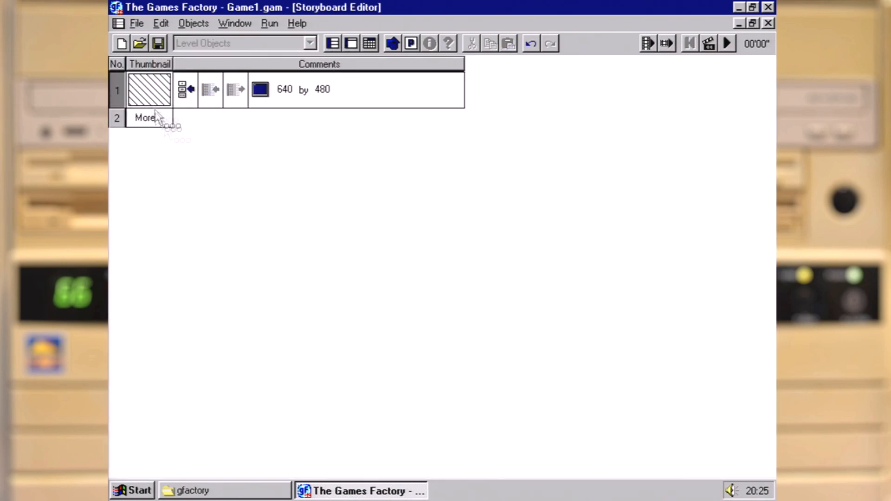
{"action": "right_click", "coordinate": [149, 91]}
{"action": "left_click", "coordinate": [160, 23]}
{"action": "left_click", "coordinate": [222, 104]}
{"action": "left_click", "coordinate": [152, 122]}
{"action": "left_click", "coordinate": [112, 127]}
Add a staggered top row of blue, yellow, red, blue and yellow bricks to level 2
{"action": "left_click", "coordinate": [137, 178]}
{"action": "left_click", "coordinate": [279, 126]}
{"action": "left_click", "coordinate": [129, 206]}
{"action": "left_click", "coordinate": [138, 240]}
{"action": "left_click", "coordinate": [485, 115]}
{"action": "left_click", "coordinate": [137, 173]}
{"action": "left_click", "coordinate": [593, 114]}
{"action": "left_click", "coordinate": [138, 206]}
{"action": "left_click", "coordinate": [699, 114]}
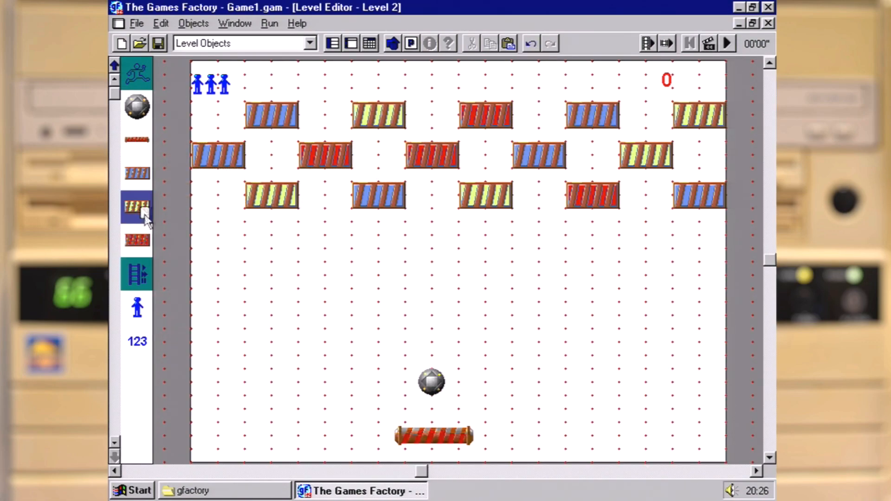
Stack three yellow bricks against level 2's left edge and three red bricks against its right edge
{"action": "left_click", "coordinate": [138, 206]}
{"action": "left_click", "coordinate": [218, 262]}
{"action": "left_click", "coordinate": [137, 206]}
{"action": "left_click", "coordinate": [219, 289]}
{"action": "left_click", "coordinate": [138, 206]}
{"action": "left_click", "coordinate": [218, 316]}
{"action": "left_click", "coordinate": [137, 240]}
{"action": "left_click", "coordinate": [699, 262]}
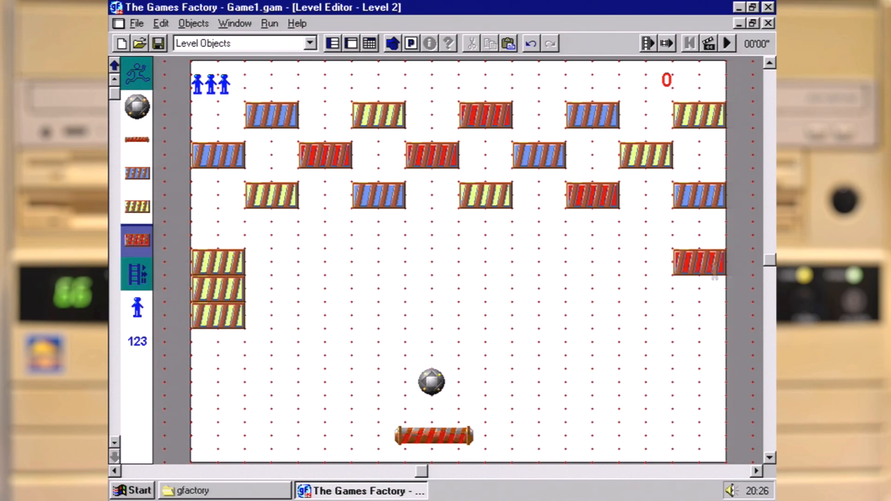
{"action": "left_click", "coordinate": [699, 290]}
{"action": "left_click", "coordinate": [700, 316]}
Place four blue bricks side by side in the centre of level 2, then test-run the level and close it
{"action": "left_click", "coordinate": [137, 173]}
{"action": "left_click", "coordinate": [379, 262]}
{"action": "left_click", "coordinate": [138, 174]}
{"action": "left_click", "coordinate": [432, 262]}
{"action": "left_click", "coordinate": [137, 174]}
{"action": "left_click", "coordinate": [486, 262]}
{"action": "left_click", "coordinate": [137, 173]}
{"action": "left_click", "coordinate": [539, 262]}
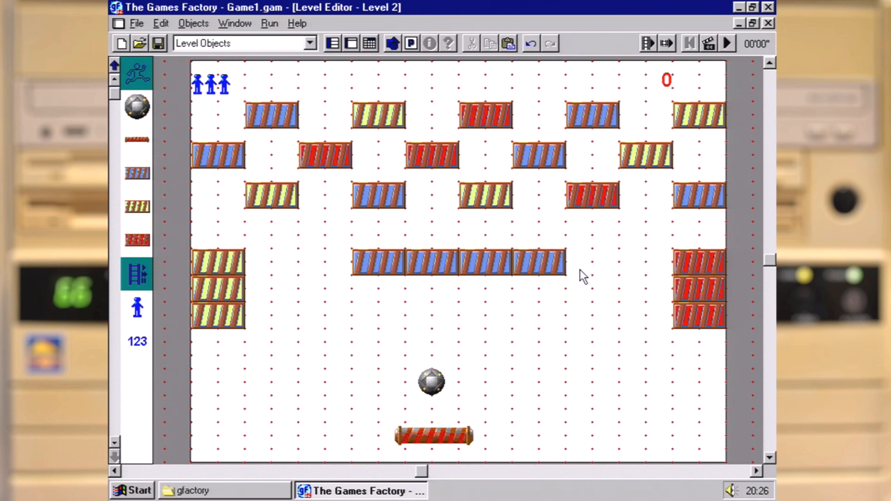
{"action": "left_click", "coordinate": [669, 39]}
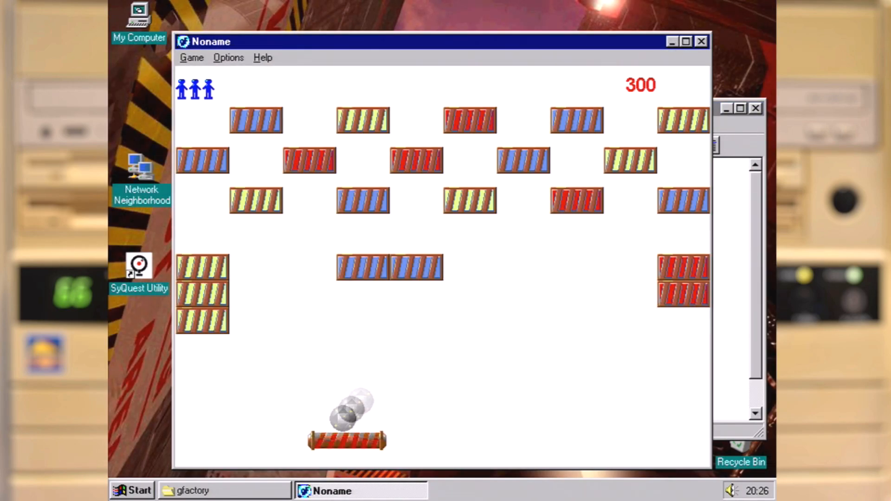
{"action": "key", "text": "alt+F4"}
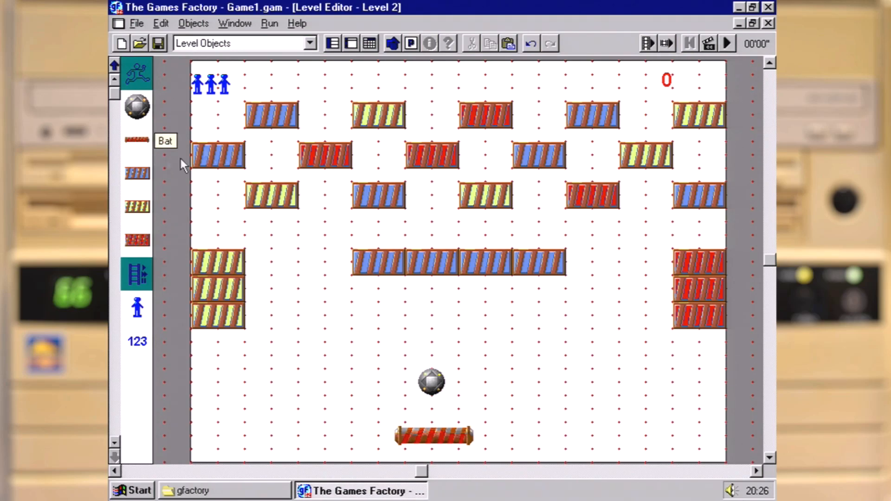
In the Storyboard Editor, duplicate level 1 as level 3 and open the new level
{"action": "left_click", "coordinate": [333, 43]}
{"action": "left_click", "coordinate": [161, 23]}
{"action": "left_click", "coordinate": [179, 105]}
{"action": "left_click", "coordinate": [147, 150]}
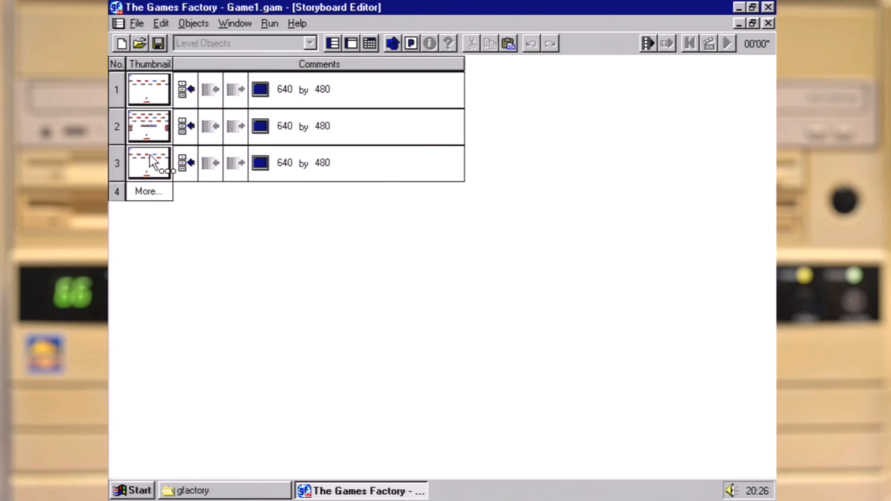
{"action": "left_click", "coordinate": [115, 161]}
Delete all the blue, yellow and red bricks from level 3
{"action": "left_click", "coordinate": [213, 149]}
{"action": "key", "text": "Delete"}
{"action": "left_click", "coordinate": [327, 162]}
{"action": "key", "text": "Delete"}
{"action": "left_click", "coordinate": [382, 191]}
{"action": "key", "text": "Delete"}
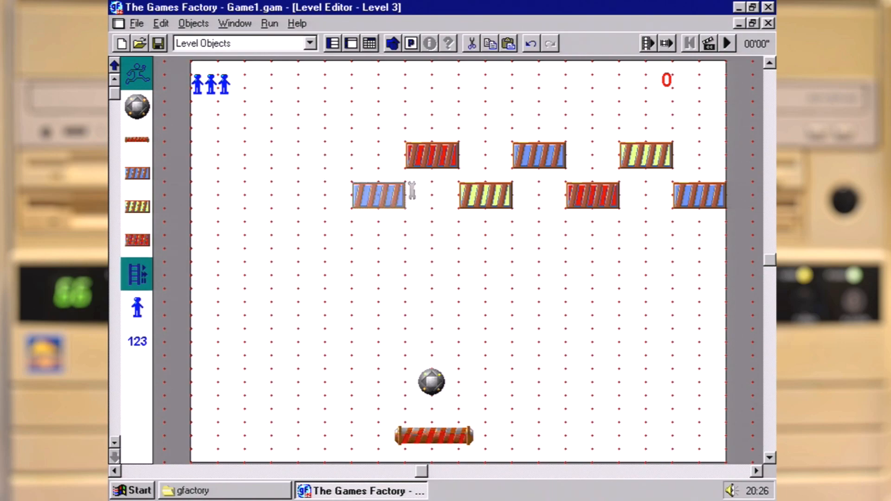
{"action": "left_click", "coordinate": [433, 160]}
{"action": "key", "text": "Delete"}
{"action": "left_click", "coordinate": [486, 191]}
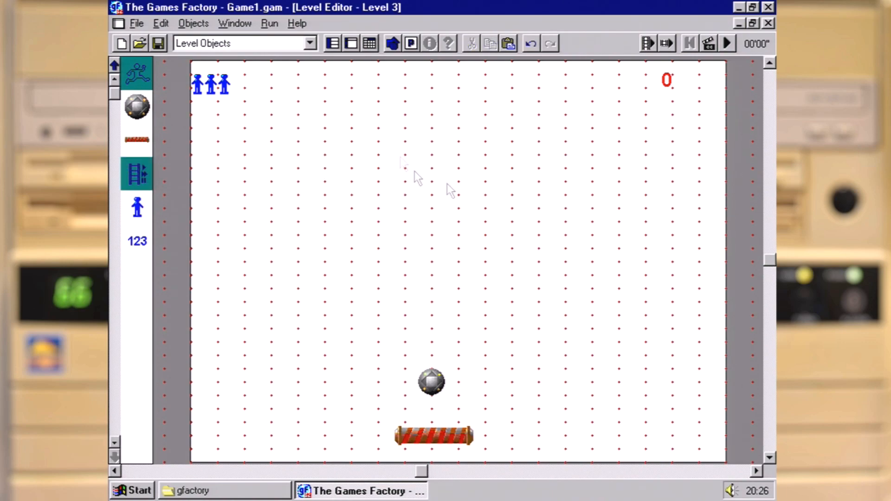
Delete level 3's events for the ball hitting a brick and for the number of bricks reaching zero
{"action": "left_click", "coordinate": [370, 43]}
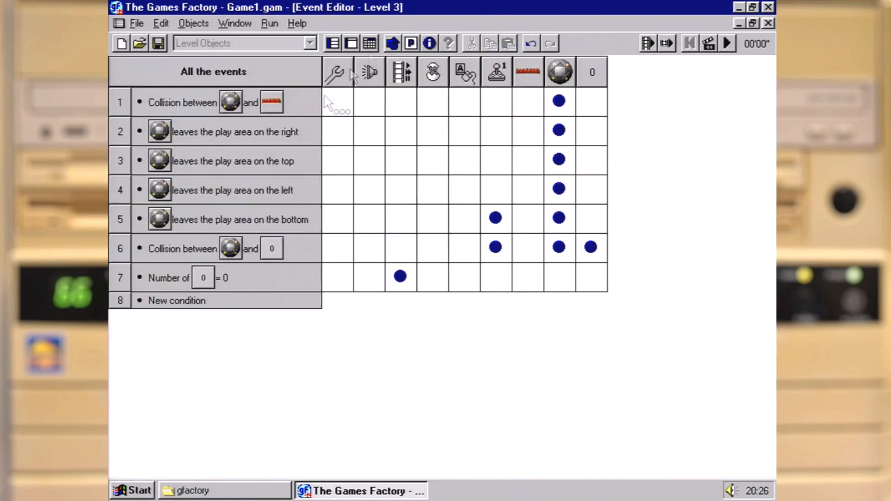
{"action": "right_click", "coordinate": [118, 251]}
{"action": "left_click", "coordinate": [171, 314]}
{"action": "right_click", "coordinate": [119, 249]}
{"action": "left_click", "coordinate": [171, 313]}
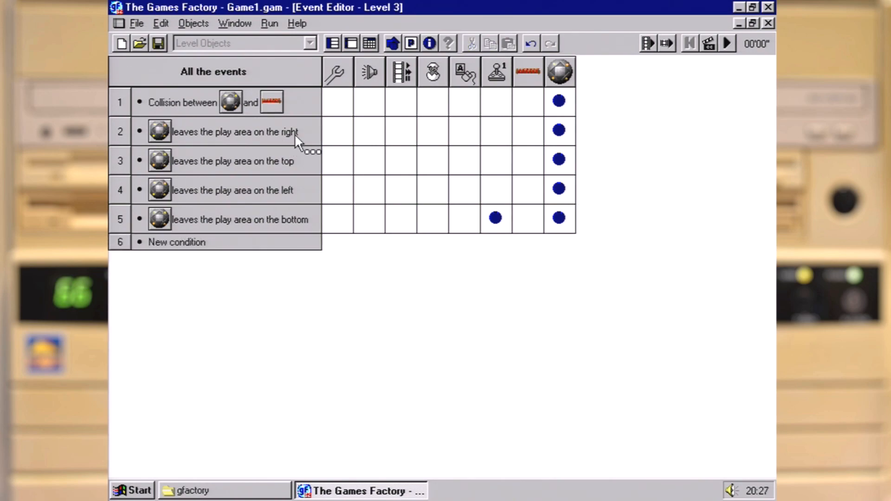
Add the neutral and shouting face pictures from the art folder to level 3 and place them side by side
{"action": "left_click", "coordinate": [352, 43]}
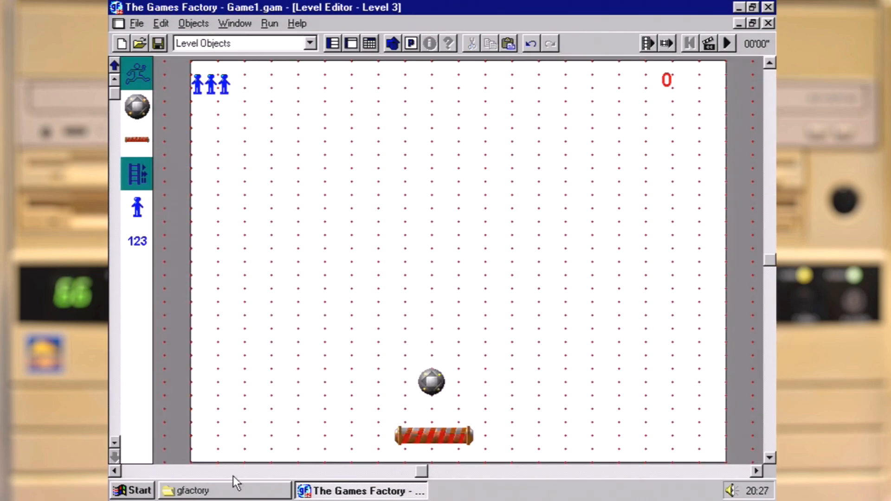
{"action": "left_click", "coordinate": [227, 492]}
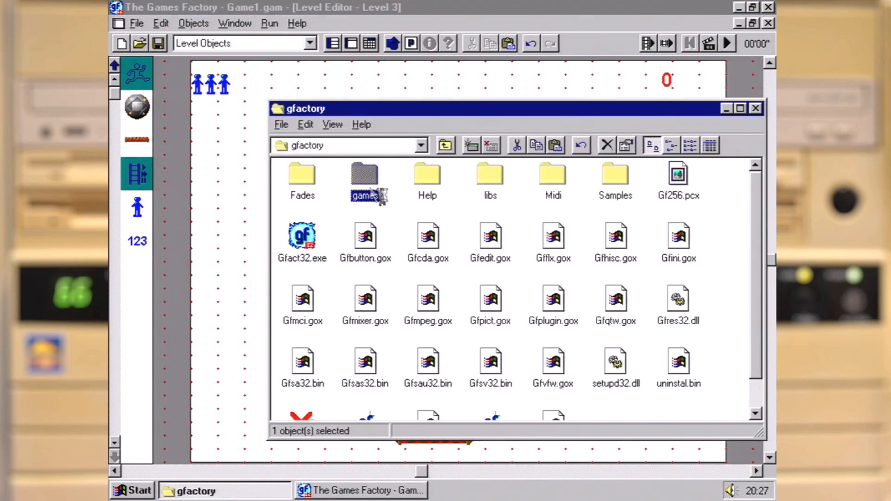
{"action": "double_click", "coordinate": [365, 177]}
{"action": "double_click", "coordinate": [295, 174]}
{"action": "left_click_drag", "start_coordinate": [427, 177], "coordinate": [243, 124]}
{"action": "left_click_drag", "start_coordinate": [496, 186], "coordinate": [411, 77]}
{"action": "left_click", "coordinate": [727, 108]}
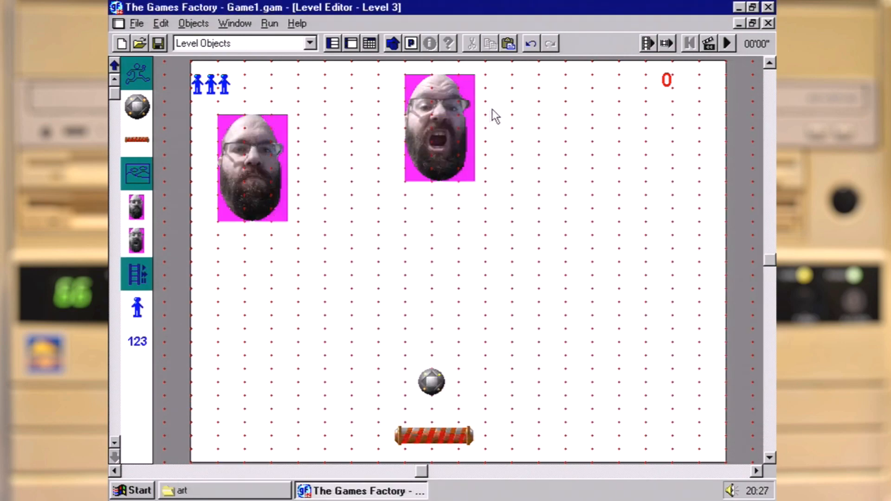
{"action": "left_click_drag", "start_coordinate": [263, 169], "coordinate": [370, 169]}
Copy the shouting face's picture and create a new active object from the neutral face
{"action": "right_click", "coordinate": [424, 164]}
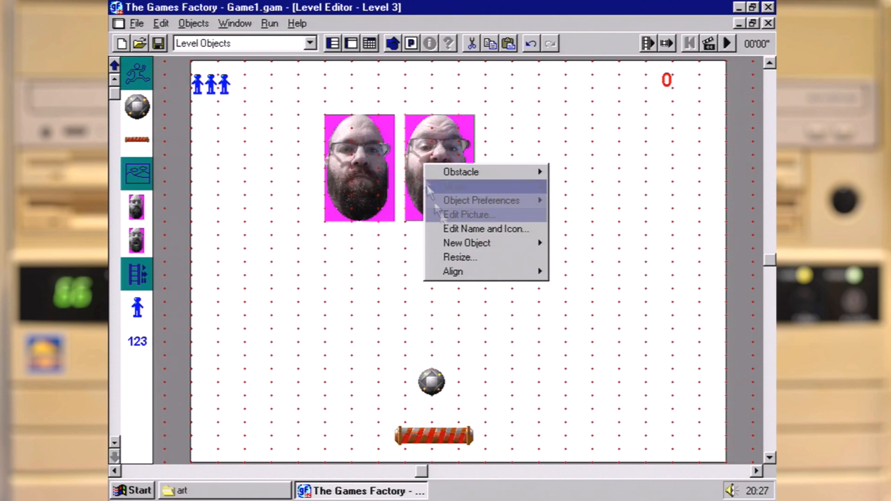
{"action": "left_click", "coordinate": [446, 213]}
{"action": "left_click", "coordinate": [637, 406]}
{"action": "right_click", "coordinate": [364, 174]}
{"action": "mouse_move", "coordinate": [408, 253]}
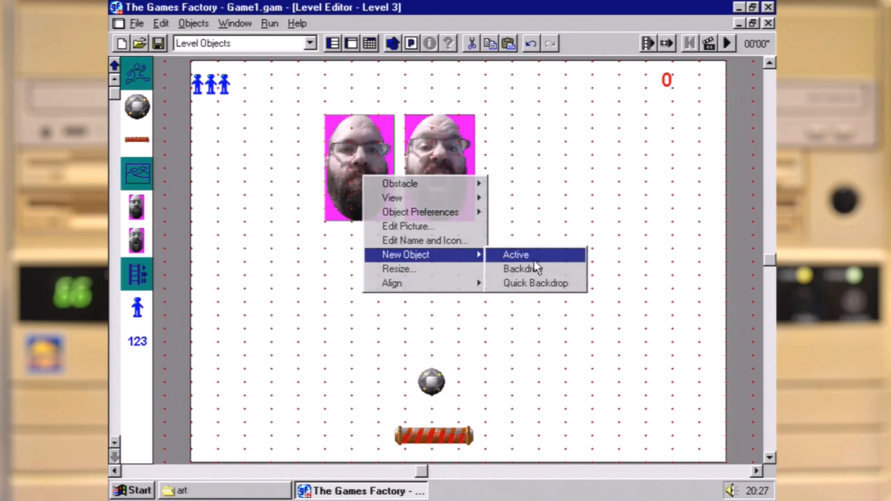
{"action": "left_click", "coordinate": [534, 266]}
Paste the shouting face as frame 1 of the active object's User animation 1, with a transparent background and a vertical action point of 64
{"action": "right_click", "coordinate": [537, 173]}
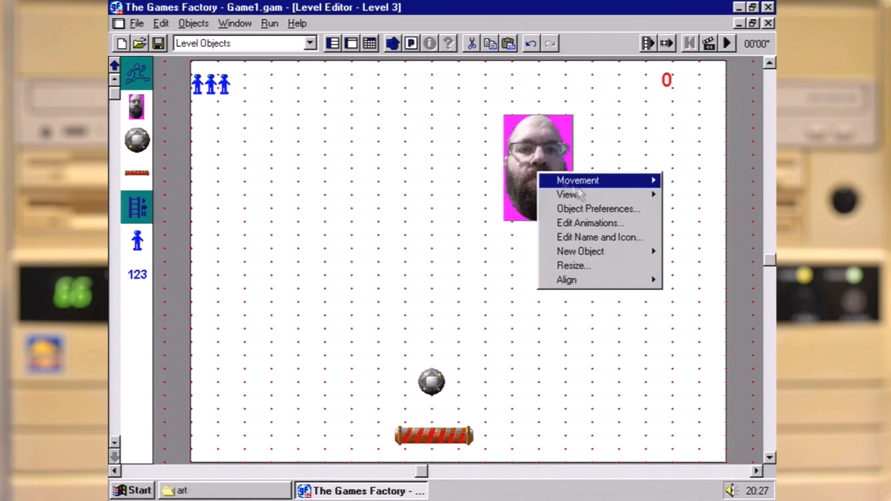
{"action": "left_click", "coordinate": [587, 221]}
{"action": "left_click", "coordinate": [365, 166]}
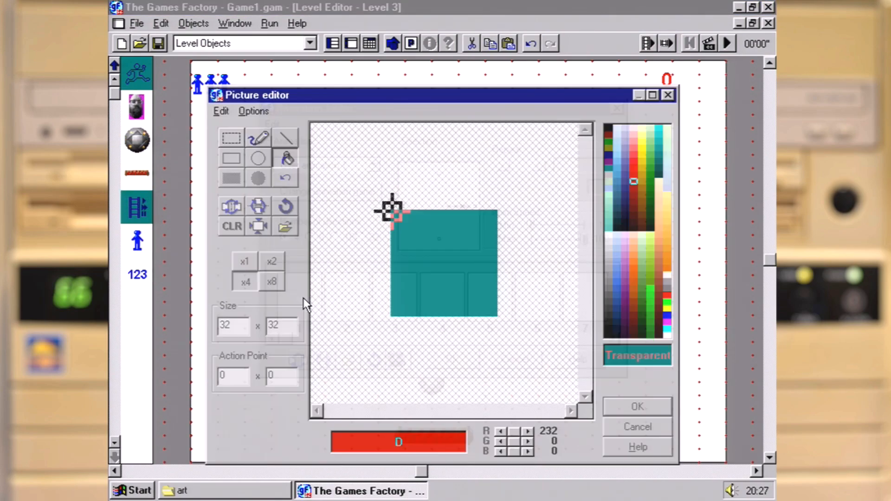
{"action": "left_click", "coordinate": [221, 111]}
{"action": "left_click", "coordinate": [252, 173]}
{"action": "left_click_drag", "start_coordinate": [337, 90], "coordinate": [347, 64]}
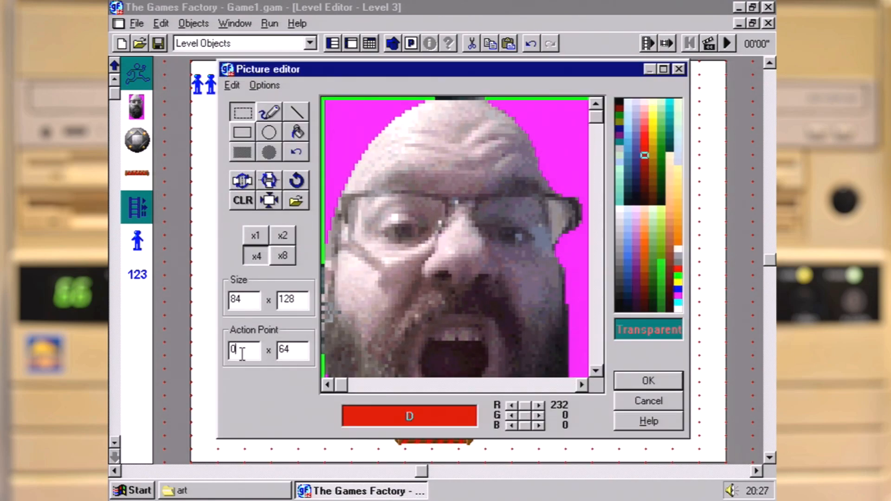
{"action": "left_click", "coordinate": [423, 188]}
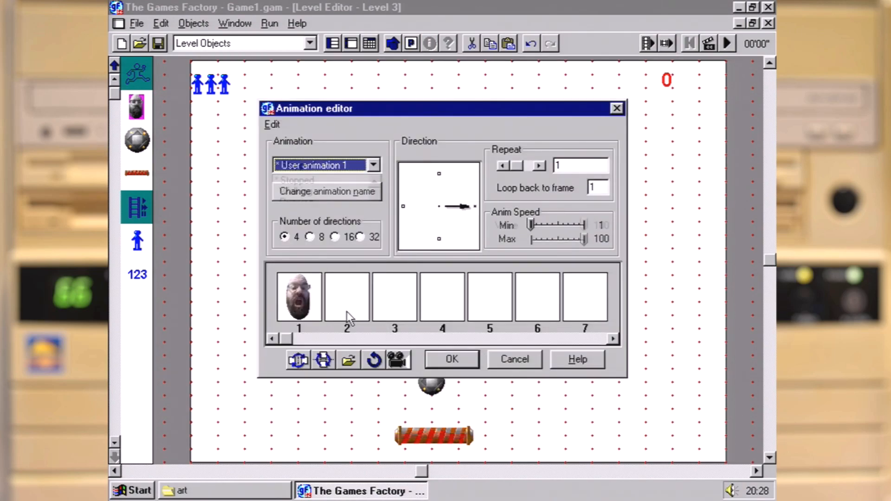
Add the neutral face with a horizontal action point of 42, order it before the shouting face, and preview User animation 1
{"action": "double_click", "coordinate": [347, 319]}
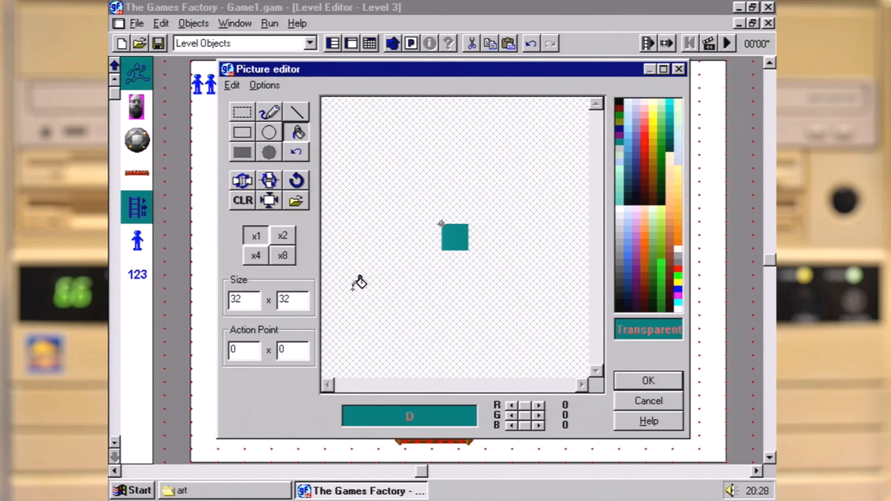
{"action": "left_click", "coordinate": [232, 85]}
{"action": "left_click", "coordinate": [250, 150]}
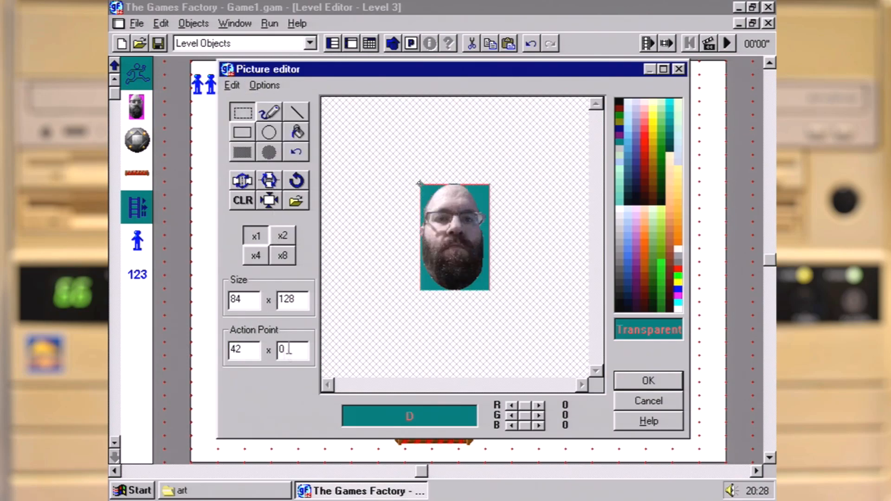
{"action": "left_click", "coordinate": [648, 381]}
{"action": "left_click_drag", "start_coordinate": [307, 318], "coordinate": [348, 408]}
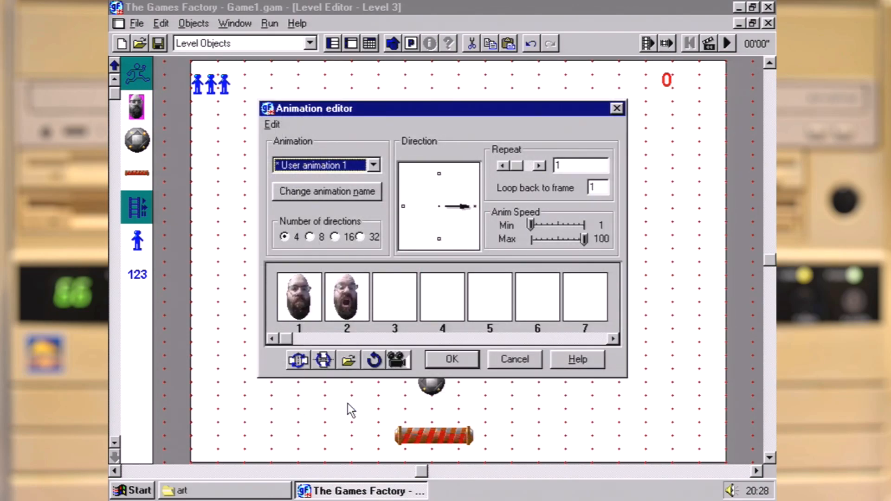
{"action": "left_click", "coordinate": [402, 355]}
{"action": "left_click", "coordinate": [402, 355]}
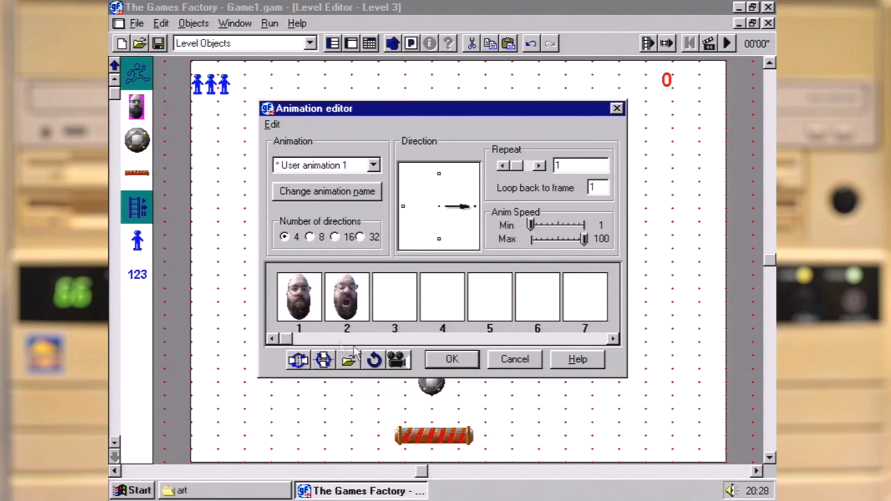
Start a morph from the neutral face frame and colour its 5X5 mesh magenta
{"action": "left_click", "coordinate": [296, 299]}
{"action": "right_click", "coordinate": [296, 300]}
{"action": "left_click", "coordinate": [338, 375]}
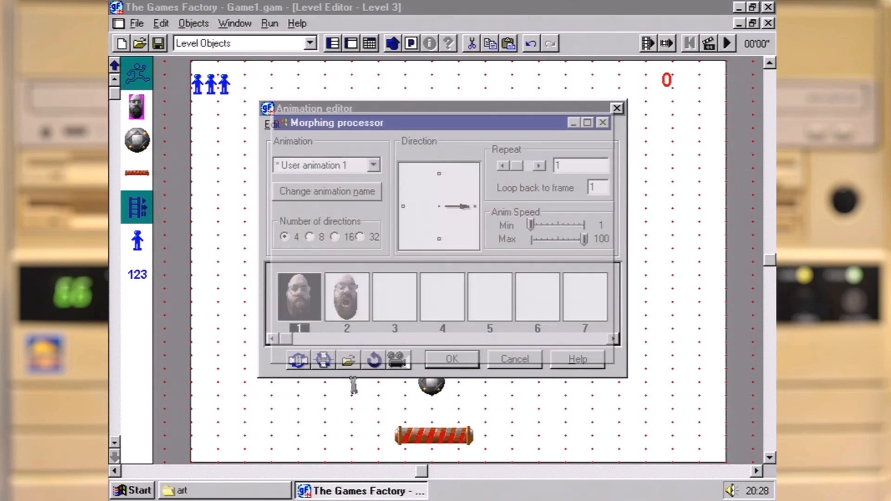
{"action": "left_click", "coordinate": [428, 149]}
{"action": "left_click", "coordinate": [432, 229]}
{"action": "left_click", "coordinate": [493, 221]}
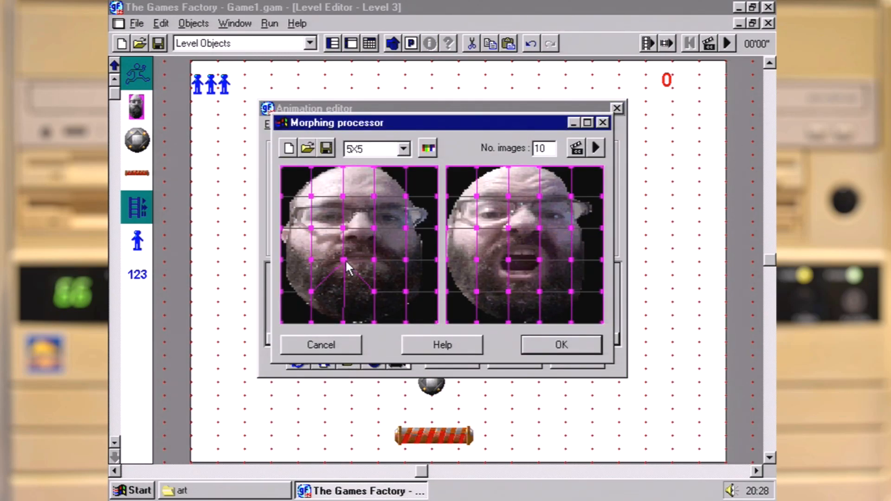
Align the morph mesh points with the mouth in both the neutral and the shouting face
{"action": "left_click_drag", "start_coordinate": [375, 292], "coordinate": [375, 261]}
{"action": "left_click_drag", "start_coordinate": [509, 259], "coordinate": [540, 243]}
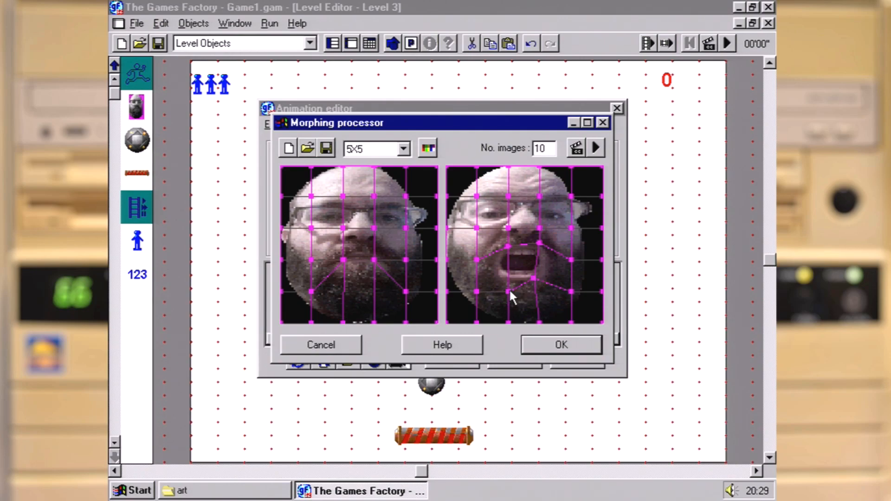
{"action": "left_click_drag", "start_coordinate": [508, 278], "coordinate": [536, 277]}
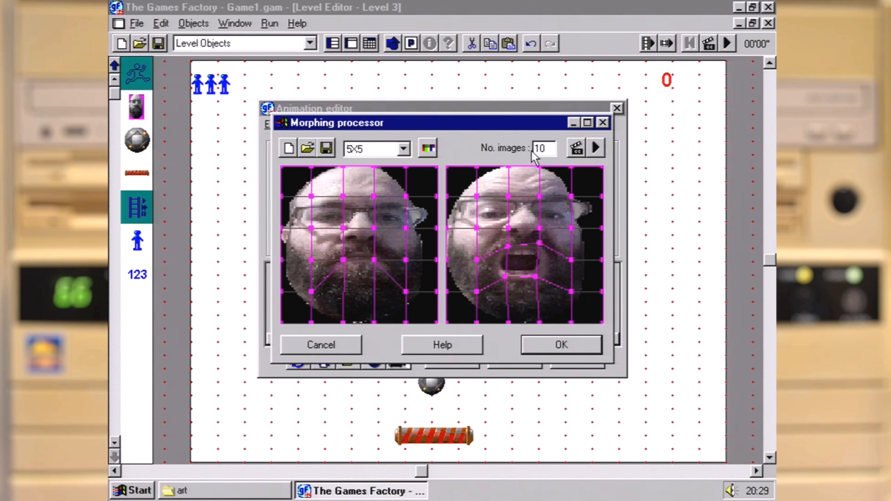
Generate the morph with 10 images, preview the resulting animation, and accept it for the face object
{"action": "left_click", "coordinate": [577, 149]}
{"action": "left_click", "coordinate": [596, 148]}
{"action": "left_click", "coordinate": [532, 347]}
{"action": "left_click", "coordinate": [393, 357]}
{"action": "left_click", "coordinate": [392, 356]}
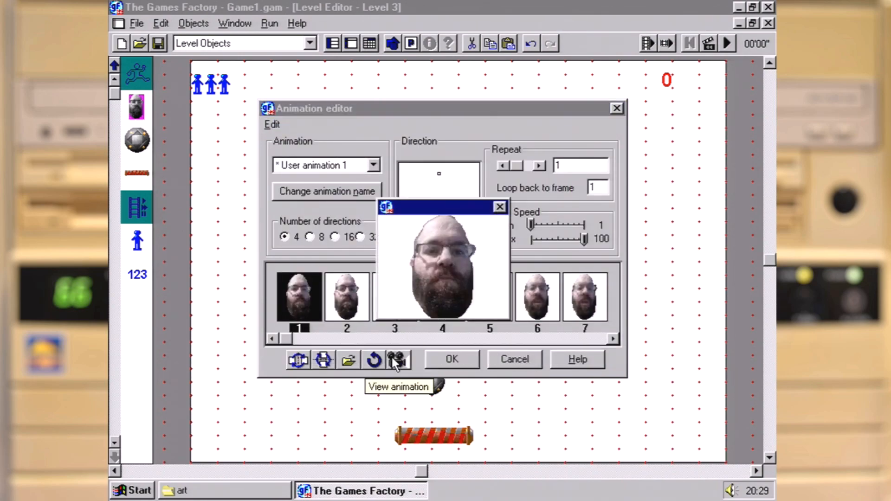
{"action": "double_click", "coordinate": [356, 311]}
{"action": "left_click", "coordinate": [649, 400]}
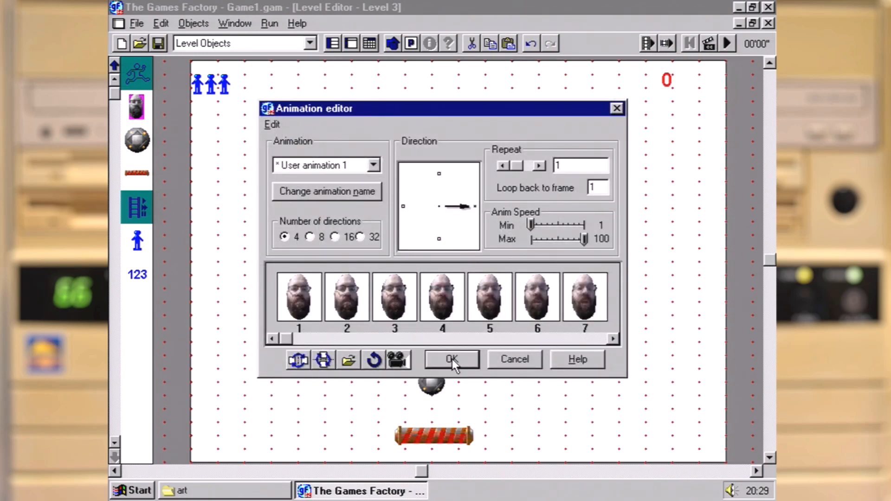
{"action": "left_click", "coordinate": [452, 359]}
Move the face object to the upper-left area of level 3, just below the lives
{"action": "right_click", "coordinate": [537, 171]}
{"action": "right_click", "coordinate": [137, 107]}
{"action": "left_click_drag", "start_coordinate": [289, 180], "coordinate": [262, 180]}
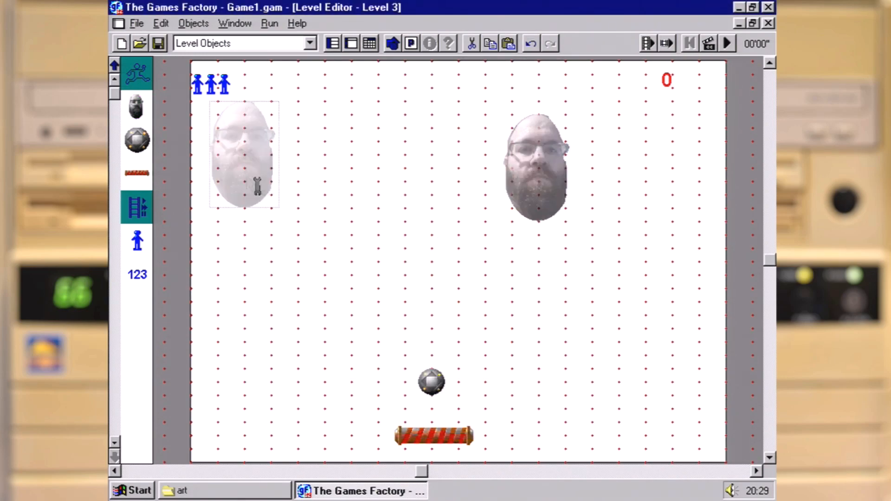
Give the face object a Path Movement running straight across to the level's right side
{"action": "right_click", "coordinate": [234, 170]}
{"action": "mouse_move", "coordinate": [320, 178]}
{"action": "left_click", "coordinate": [406, 180]}
{"action": "left_click", "coordinate": [509, 269]}
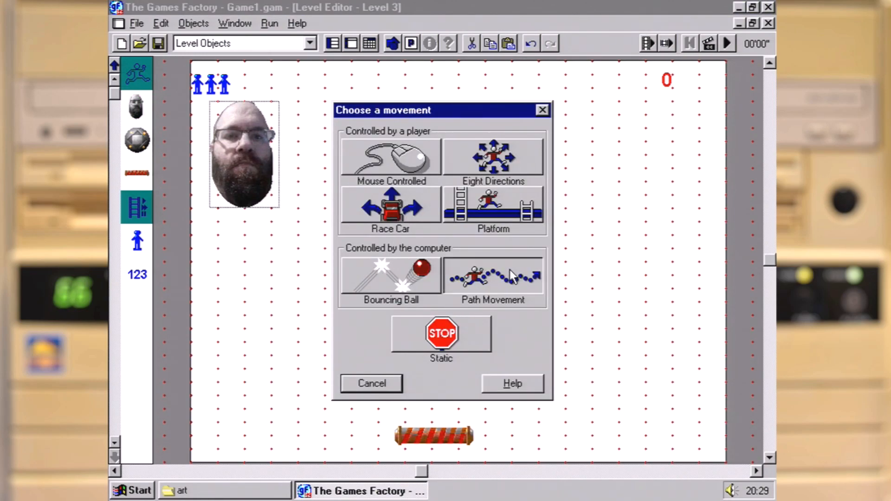
{"action": "left_click", "coordinate": [672, 154]}
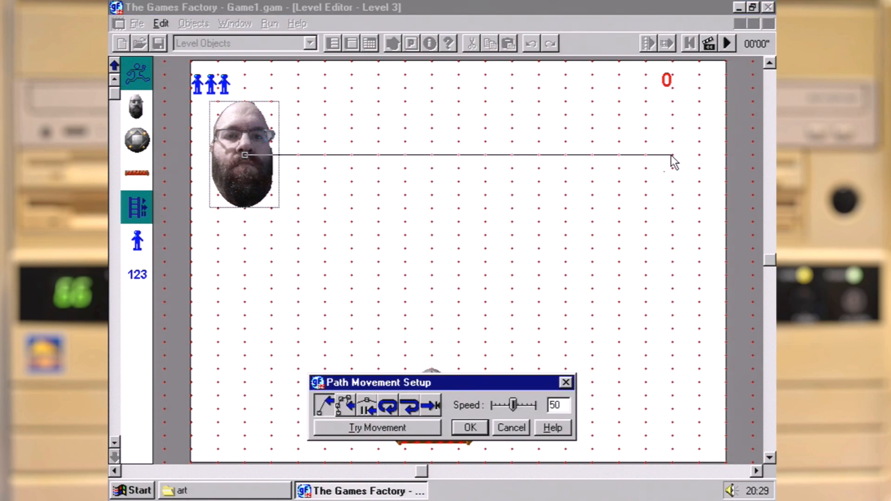
{"action": "left_click", "coordinate": [672, 155]}
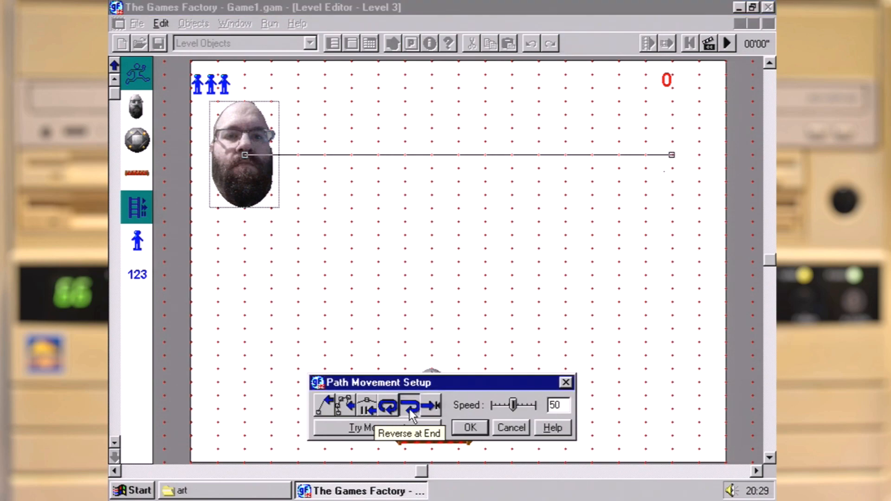
Set the face's path to Reverse at End, try the movement at speed 50, and accept it
{"action": "left_click", "coordinate": [427, 427]}
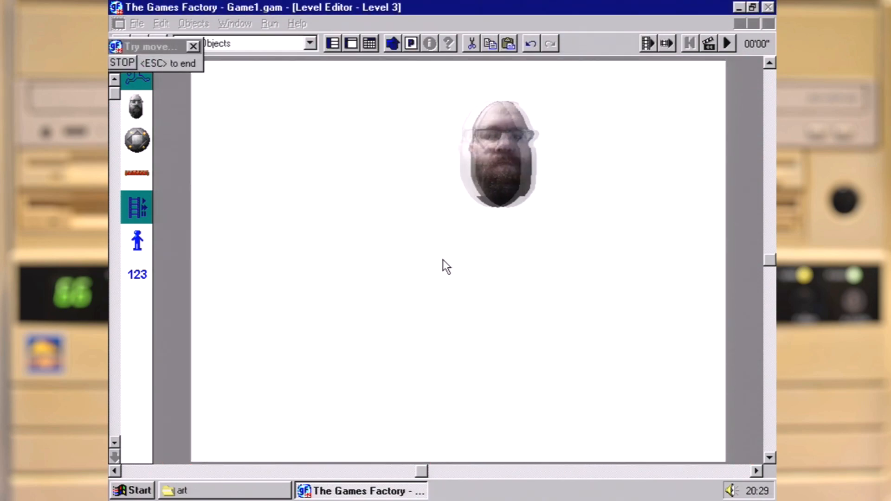
{"action": "left_click", "coordinate": [124, 64]}
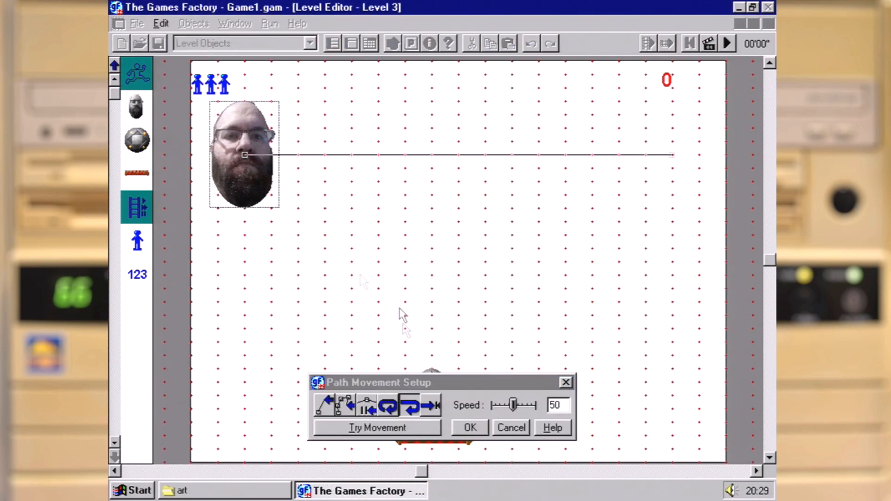
{"action": "left_click", "coordinate": [416, 428]}
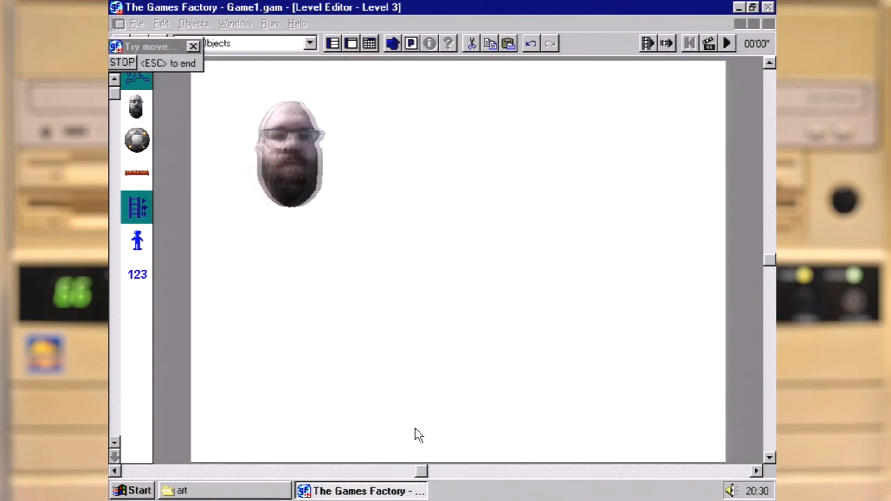
{"action": "key", "text": "Escape"}
{"action": "left_click", "coordinate": [479, 423]}
{"action": "right_click", "coordinate": [234, 169]}
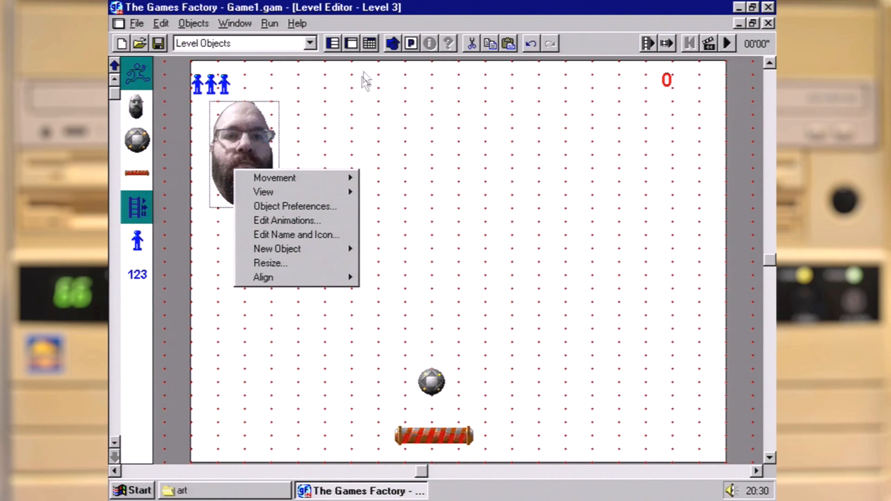
Add a Start of Level condition to level 3's events
{"action": "left_click", "coordinate": [370, 43]}
{"action": "double_click", "coordinate": [228, 241]}
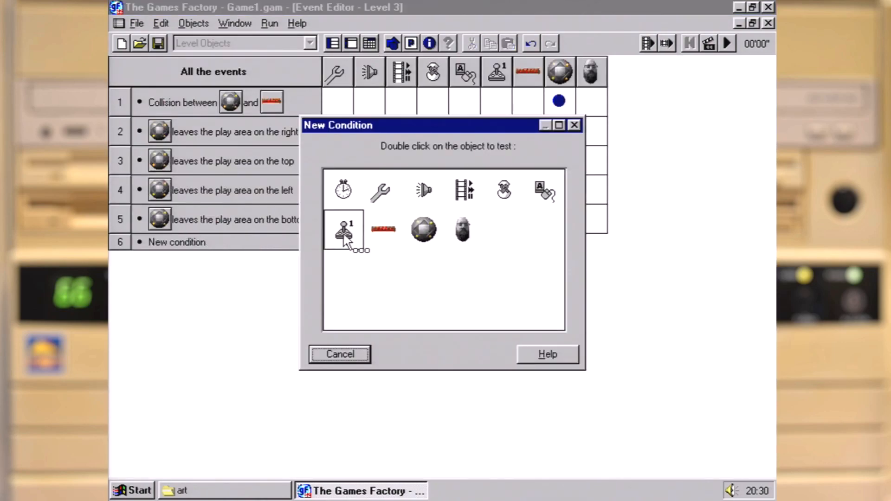
{"action": "double_click", "coordinate": [464, 190]}
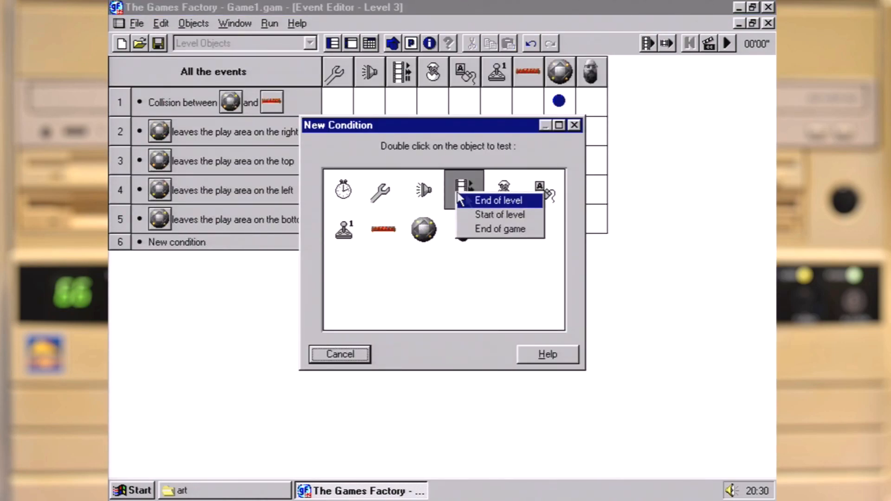
{"action": "left_click", "coordinate": [503, 221]}
Make the Start of Level event set the face object's alterable value A to 10
{"action": "double_click", "coordinate": [599, 242]}
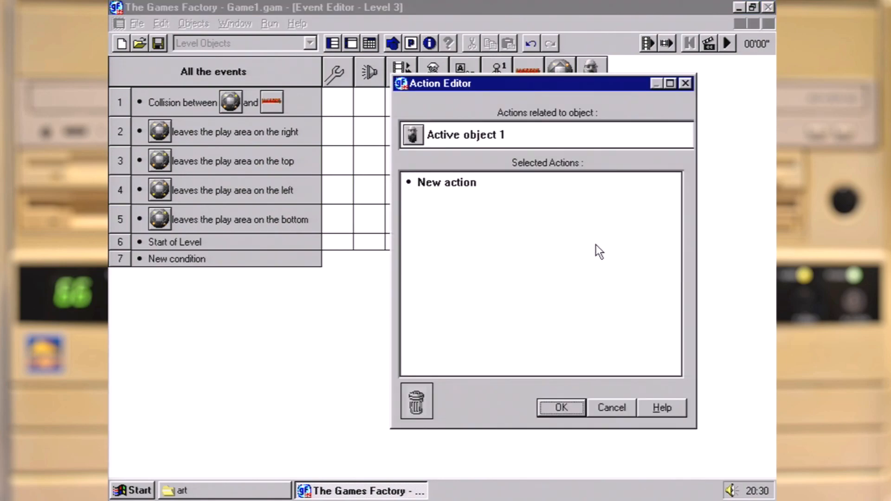
{"action": "left_click", "coordinate": [454, 181]}
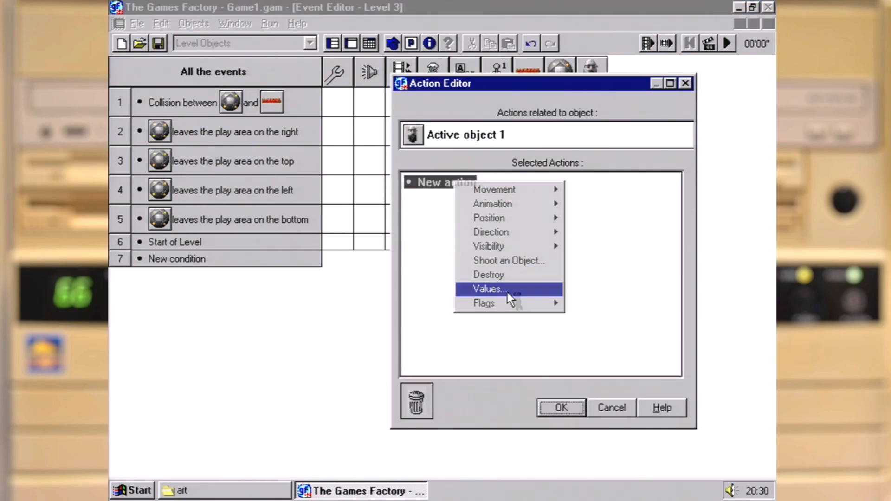
{"action": "left_click", "coordinate": [508, 292]}
{"action": "left_click", "coordinate": [436, 252]}
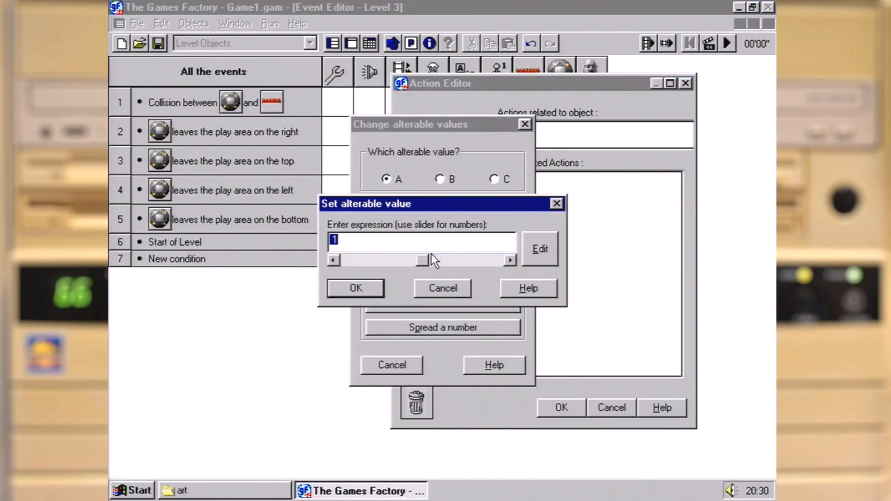
{"action": "type", "text": "10"}
{"action": "left_click", "coordinate": [356, 288]}
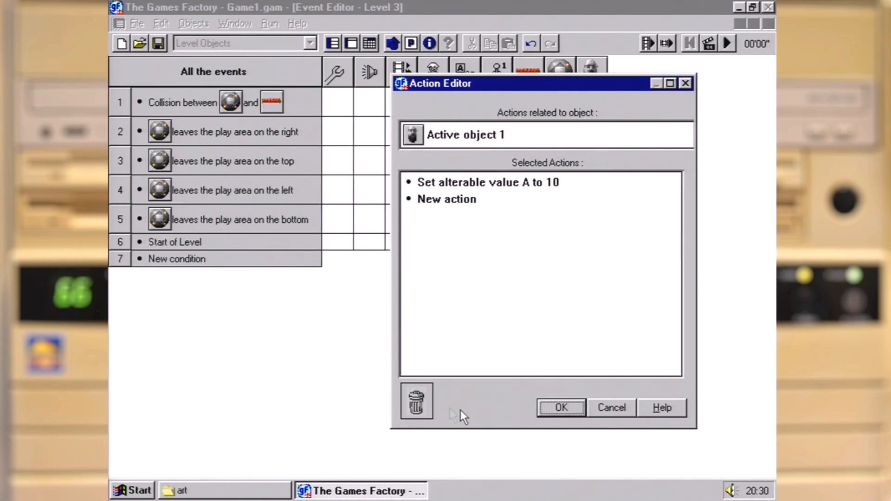
{"action": "left_click", "coordinate": [560, 408]}
Add an event condition for a collision between the ball and the face object
{"action": "left_click", "coordinate": [191, 260]}
{"action": "double_click", "coordinate": [413, 234]}
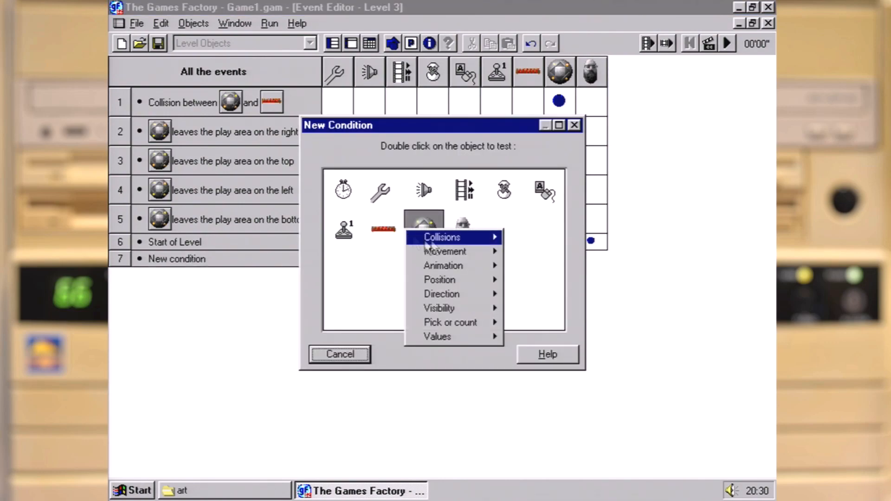
{"action": "mouse_move", "coordinate": [414, 237]}
{"action": "left_click", "coordinate": [525, 237]}
{"action": "double_click", "coordinate": [463, 174]}
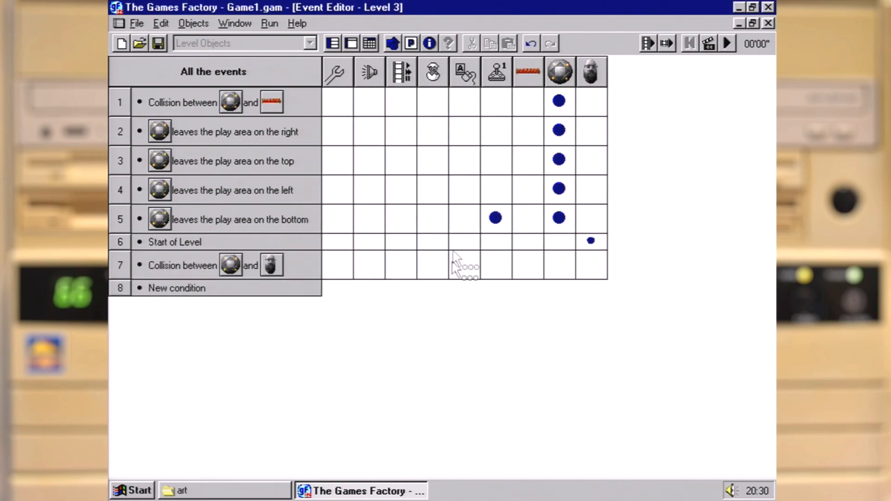
Make the ball bounce in the ball-and-face collision event
{"action": "left_click", "coordinate": [553, 273]}
{"action": "left_click", "coordinate": [456, 190]}
{"action": "mouse_move", "coordinate": [555, 195]}
{"action": "left_click", "coordinate": [595, 265]}
{"action": "left_click", "coordinate": [562, 407]}
Have the ball-and-face collision subtract 1 from the face's alterable value A
{"action": "left_click", "coordinate": [597, 267]}
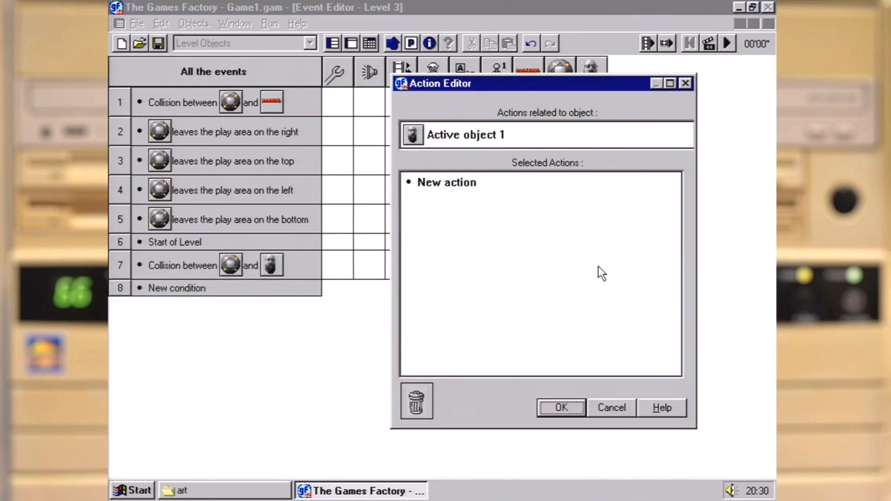
{"action": "left_click", "coordinate": [454, 186]}
{"action": "left_click", "coordinate": [506, 294]}
{"action": "left_click", "coordinate": [495, 299]}
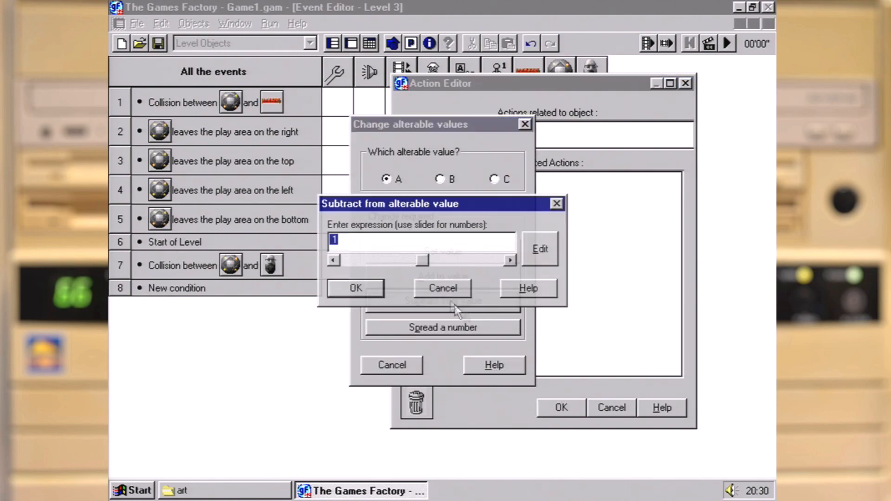
{"action": "key", "text": "Return"}
Add an action to the collision that changes the face's animation sequence to User animation 1, and accept the actions
{"action": "left_click", "coordinate": [441, 209]}
{"action": "mouse_move", "coordinate": [464, 225]}
{"action": "mouse_move", "coordinate": [581, 253]}
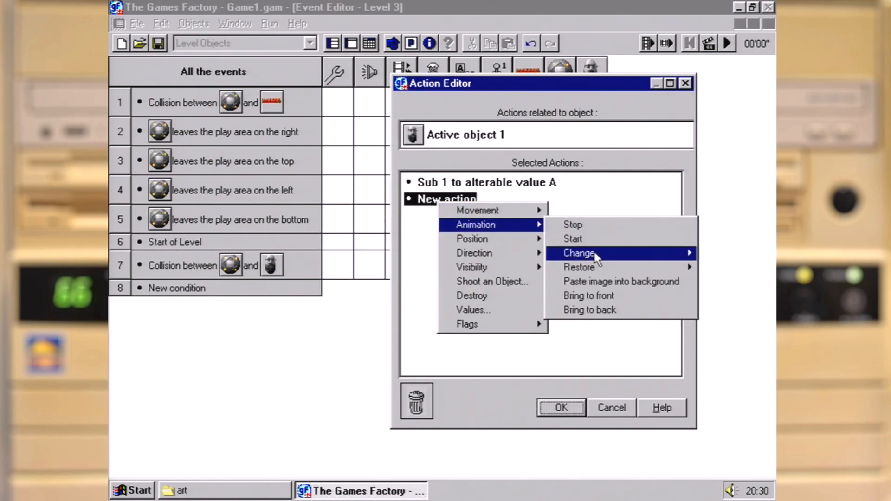
{"action": "left_click", "coordinate": [508, 257]}
{"action": "left_click", "coordinate": [390, 206]}
{"action": "left_click", "coordinate": [377, 348]}
{"action": "left_click", "coordinate": [561, 408]}
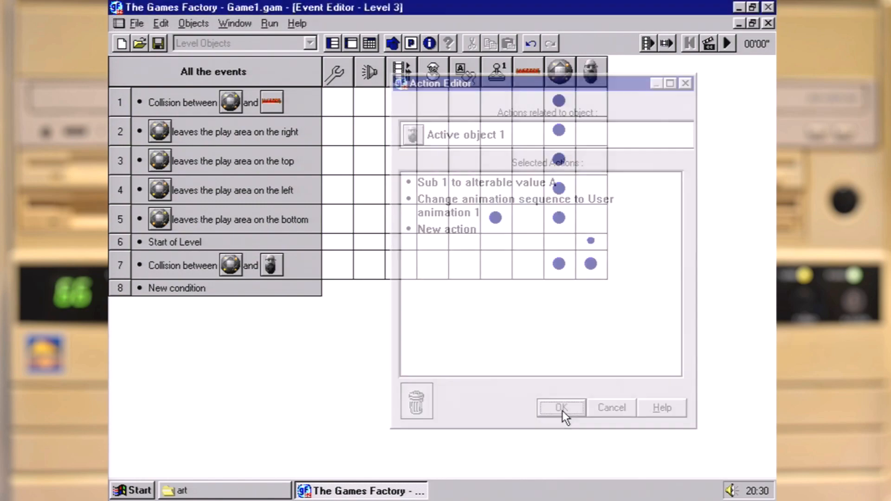
Add a condition testing whether the face's alterable value A equals 0
{"action": "left_click", "coordinate": [186, 289]}
{"action": "double_click", "coordinate": [463, 230]}
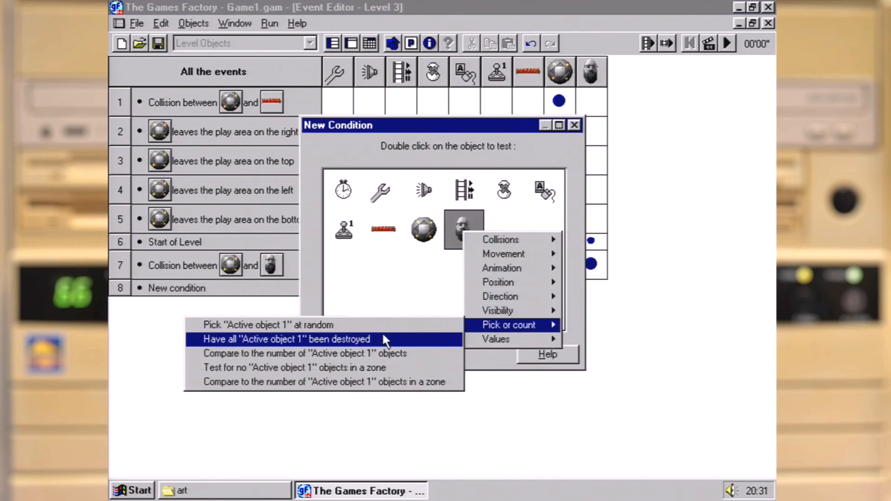
{"action": "mouse_move", "coordinate": [485, 348]}
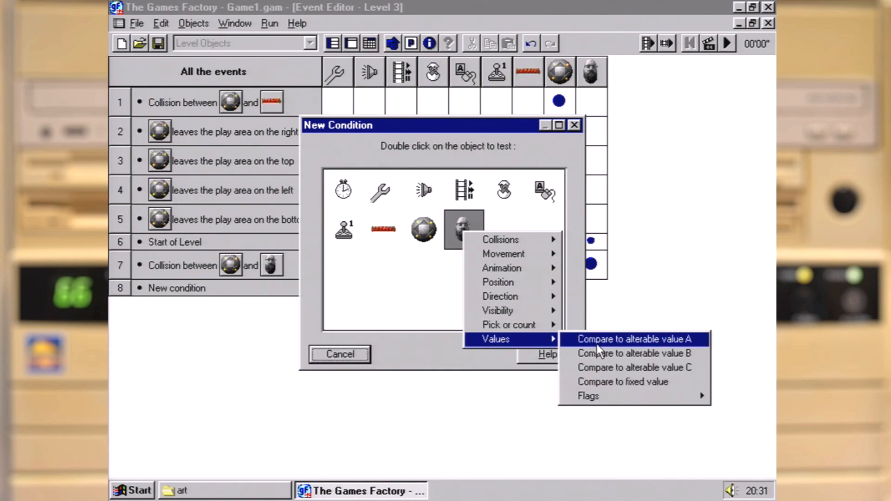
{"action": "left_click", "coordinate": [569, 339]}
{"action": "left_click", "coordinate": [343, 328]}
Give the value-A-equals-0 event the Storyboard Controls action Next level
{"action": "left_click", "coordinate": [412, 297]}
{"action": "left_click", "coordinate": [430, 186]}
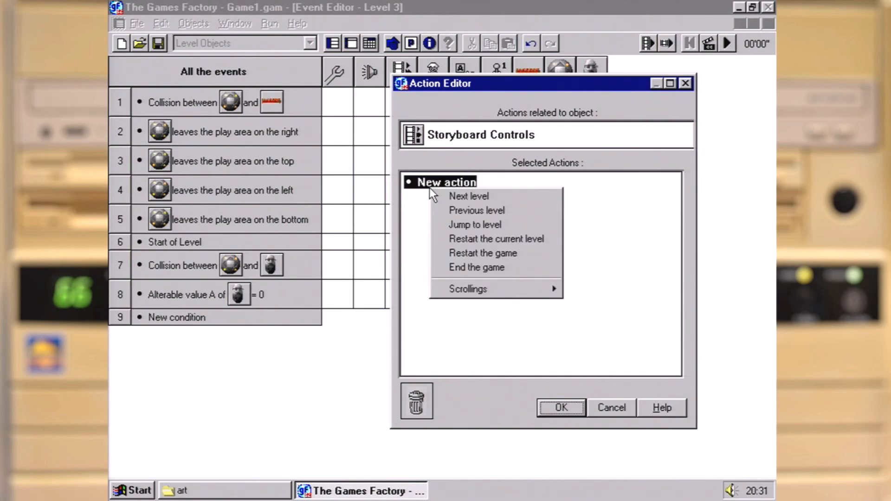
{"action": "left_click", "coordinate": [485, 197]}
{"action": "left_click", "coordinate": [555, 410]}
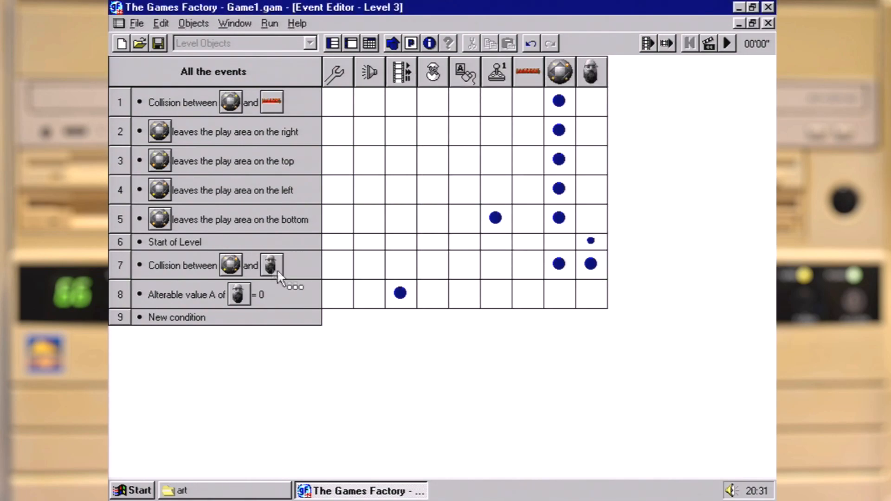
Start a sound sample action for the ball-and-face collision and listen to Growl02.wav from the Creature folder
{"action": "left_click", "coordinate": [370, 265]}
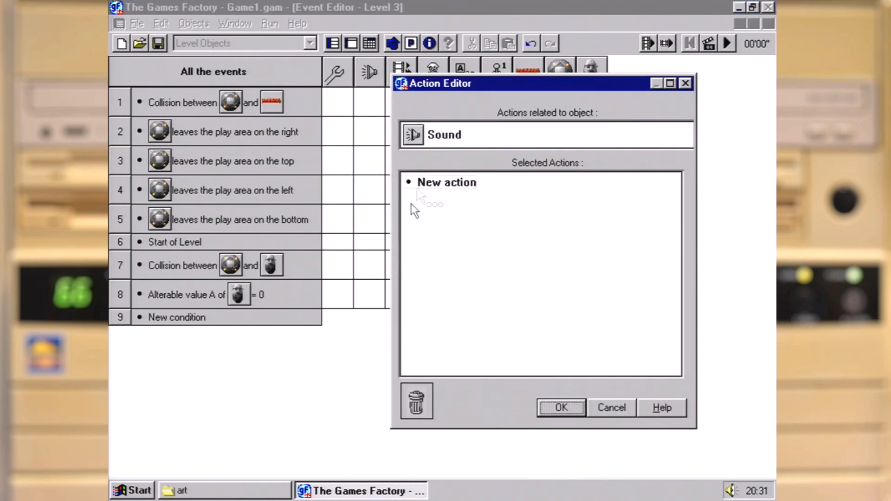
{"action": "left_click", "coordinate": [439, 183]}
{"action": "left_click", "coordinate": [486, 196]}
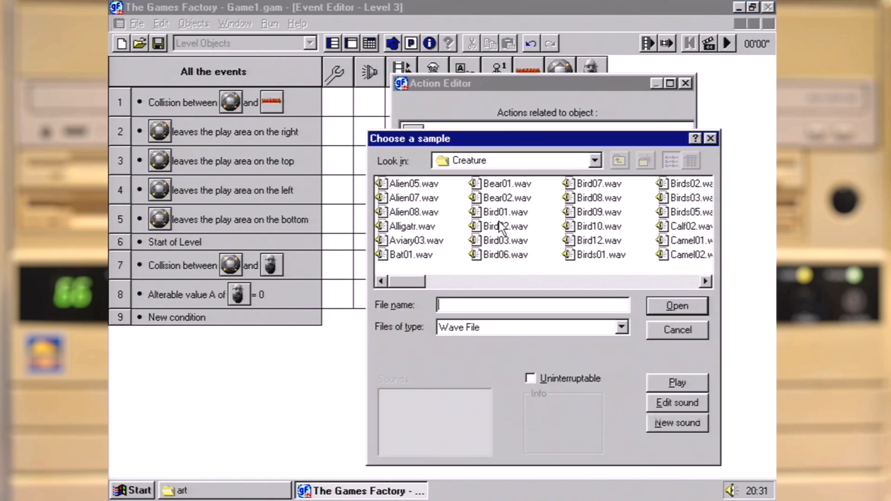
{"action": "left_click_drag", "start_coordinate": [402, 284], "coordinate": [526, 277]}
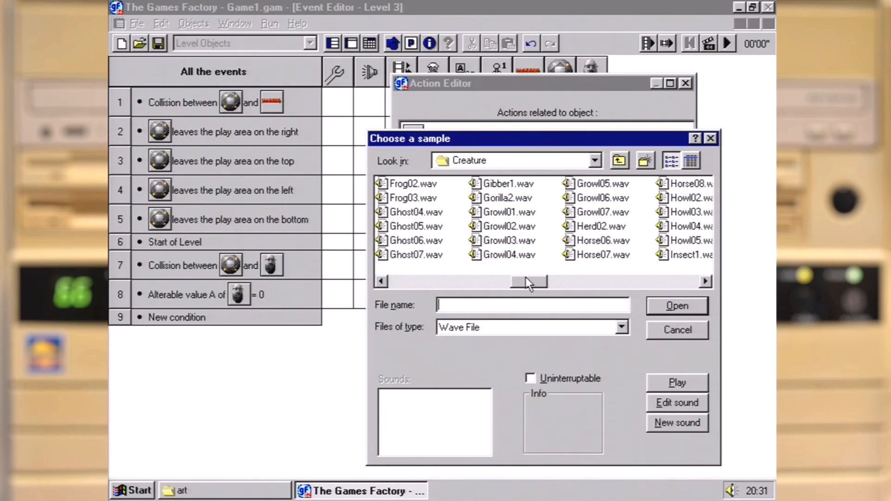
{"action": "left_click", "coordinate": [530, 214]}
{"action": "left_click", "coordinate": [529, 227]}
{"action": "left_click", "coordinate": [680, 385]}
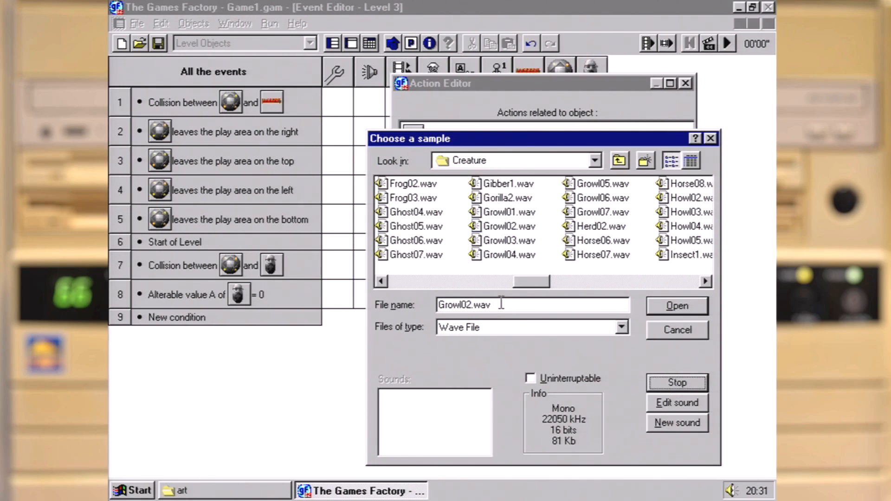
Audition the growl samples Growl03.wav, Growl04.wav and Growl05.wav, and select Growl06.wav for comparison
{"action": "left_click", "coordinate": [495, 239]}
{"action": "left_click", "coordinate": [677, 385]}
{"action": "left_click", "coordinate": [510, 256]}
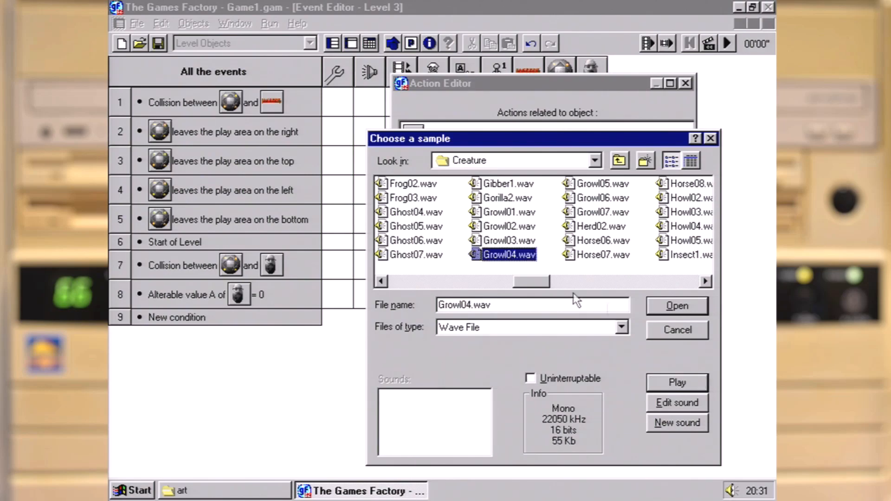
{"action": "left_click", "coordinate": [693, 382]}
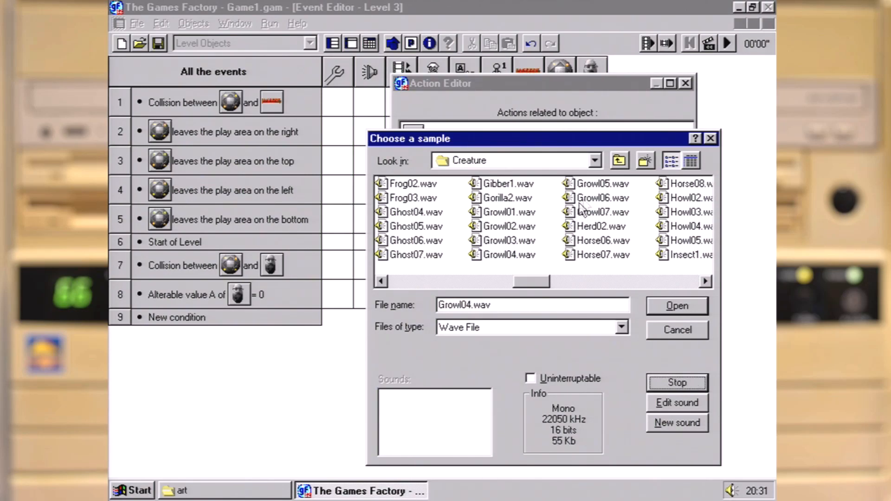
{"action": "left_click", "coordinate": [602, 186]}
{"action": "left_click", "coordinate": [682, 385]}
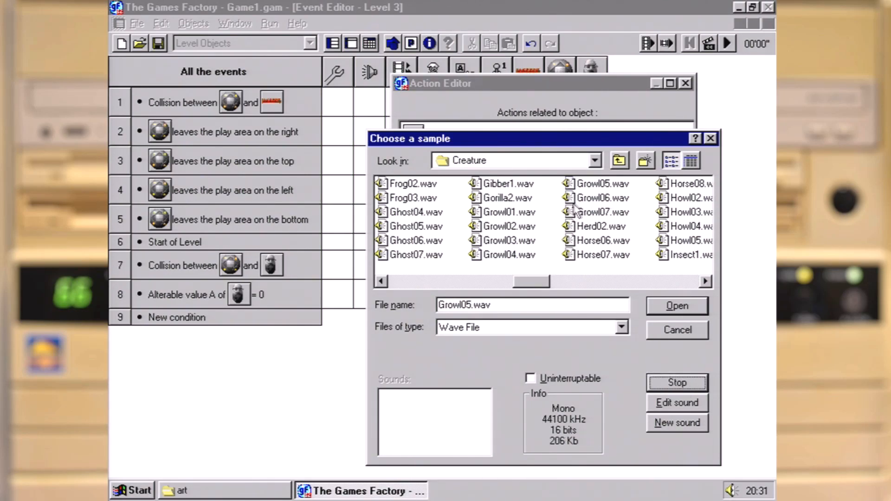
{"action": "left_click", "coordinate": [602, 200]}
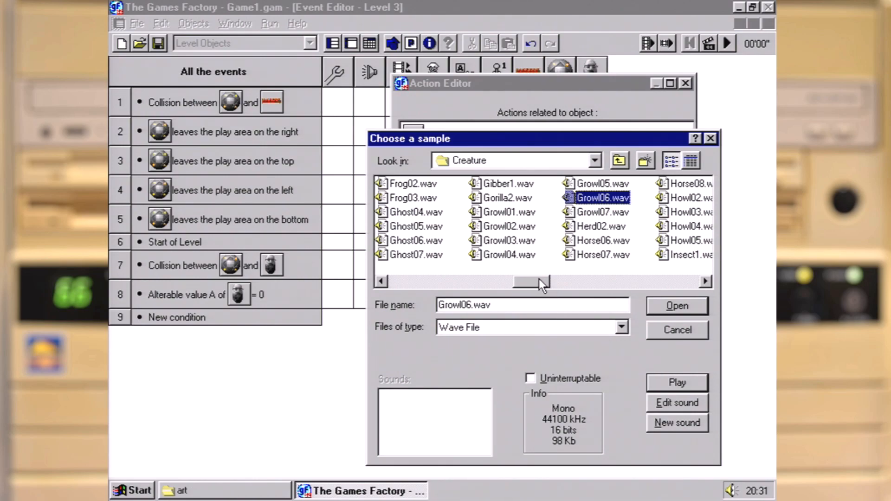
Compare Growl01.wav with Growl02.wav and assign Growl02.wav as the face's hit sound
{"action": "left_click", "coordinate": [509, 212]}
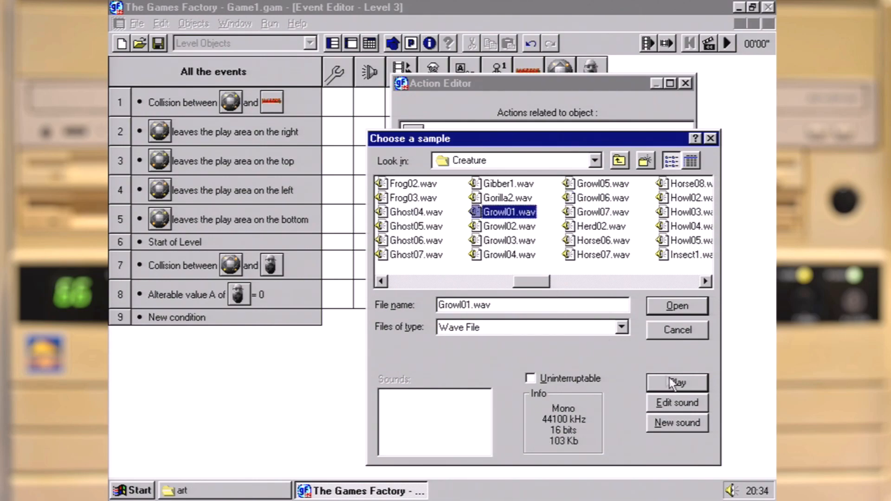
{"action": "left_click", "coordinate": [509, 226]}
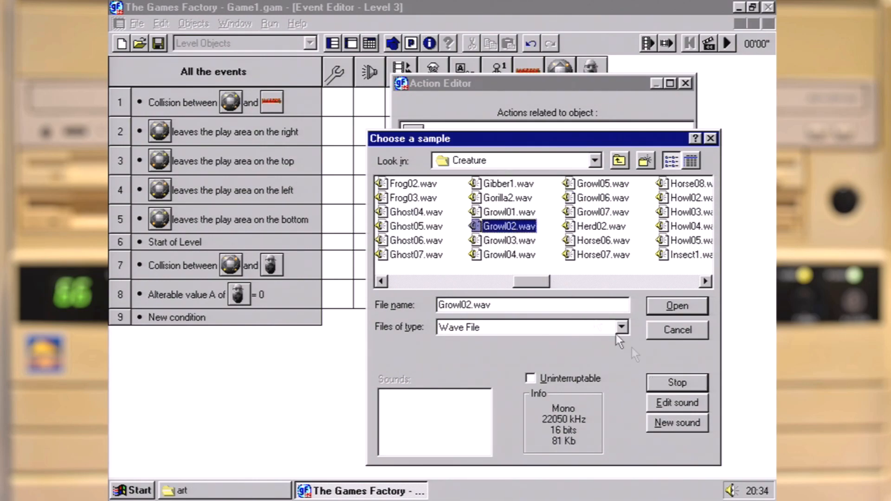
{"action": "left_click", "coordinate": [671, 309]}
{"action": "left_click", "coordinate": [567, 405]}
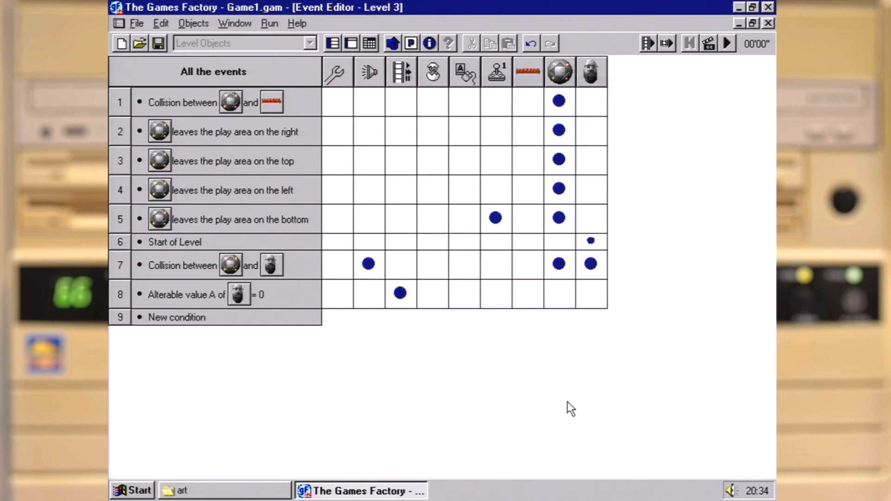
Start a play music action for the Start of Level event and browse to the MIDI files in the Midi folder
{"action": "double_click", "coordinate": [369, 261]}
{"action": "left_click", "coordinate": [450, 181]}
{"action": "left_click", "coordinate": [539, 201]}
{"action": "left_click", "coordinate": [619, 160]}
{"action": "left_click", "coordinate": [620, 161]}
{"action": "double_click", "coordinate": [398, 240]}
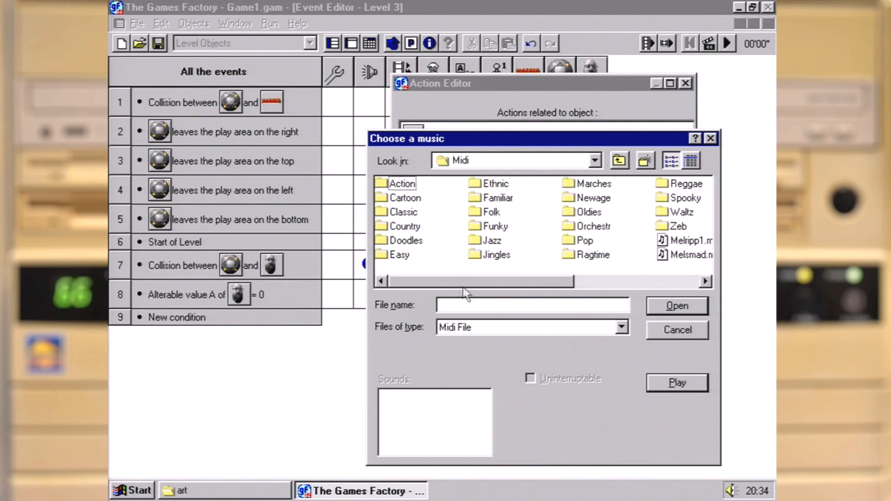
{"action": "left_click_drag", "start_coordinate": [479, 279], "coordinate": [600, 273]}
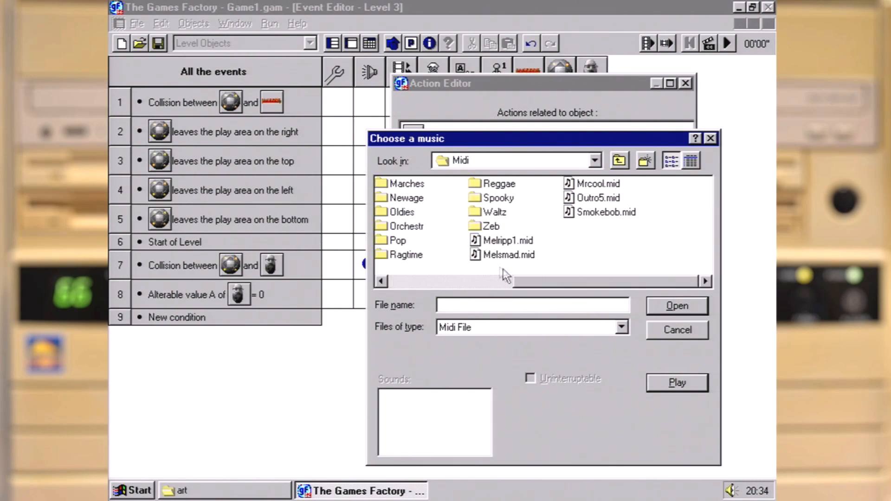
Preview Melsmad.mid, assign it as the level's starting music, and test-run the level
{"action": "left_click", "coordinate": [497, 257]}
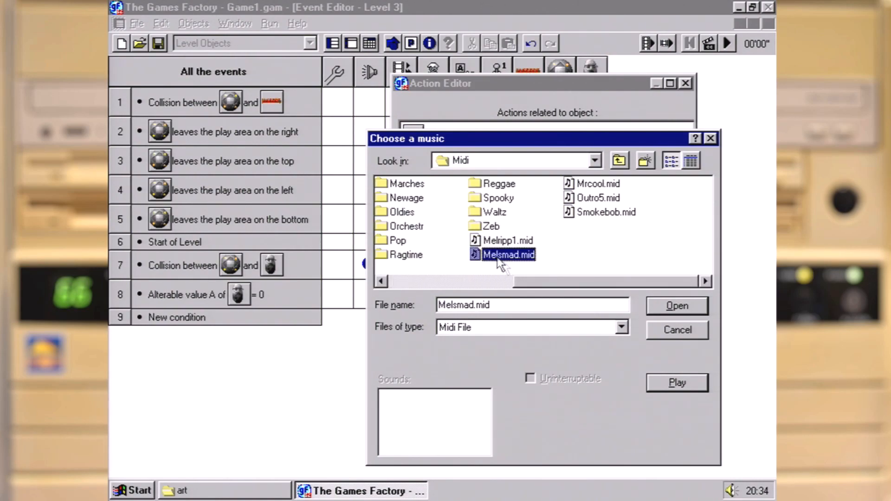
{"action": "left_click", "coordinate": [686, 383]}
{"action": "left_click", "coordinate": [681, 308]}
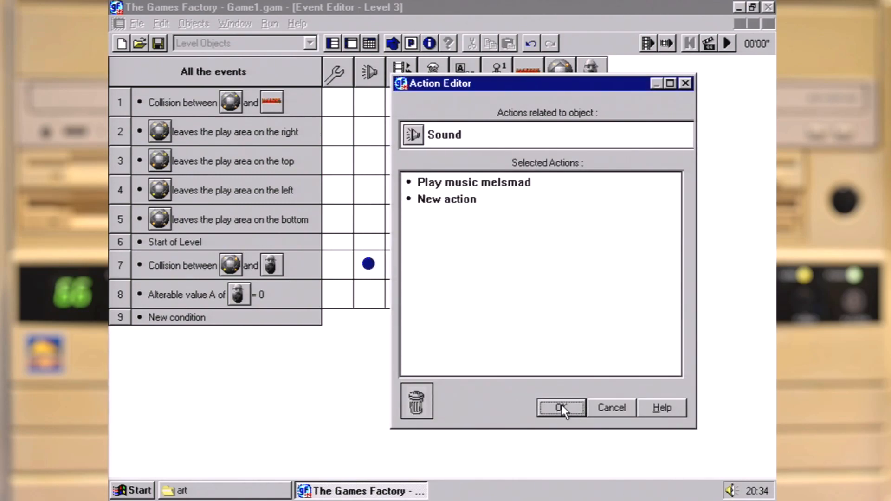
{"action": "left_click", "coordinate": [561, 408]}
{"action": "left_click", "coordinate": [667, 43]}
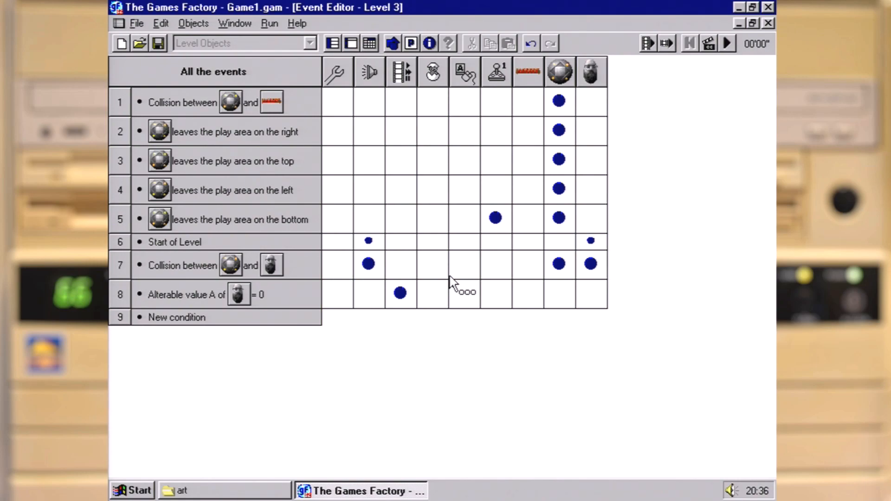
Set the game's title to BreakDown and its author to GouldFish On Games, and check the icon editor without changing the icon
{"action": "key", "text": "alt+f"}
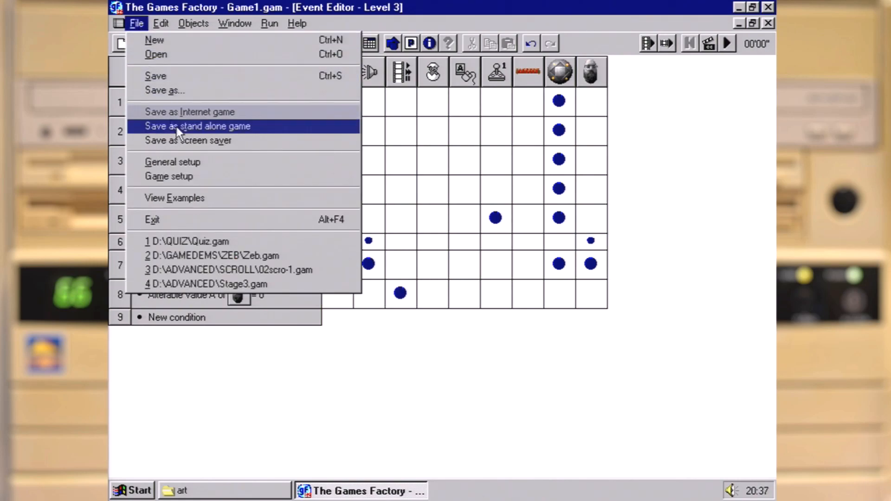
{"action": "left_click", "coordinate": [207, 180]}
{"action": "left_click", "coordinate": [328, 143]}
{"action": "double_click", "coordinate": [424, 176]}
{"action": "type", "text": "BreakDown"}
{"action": "left_click", "coordinate": [430, 203]}
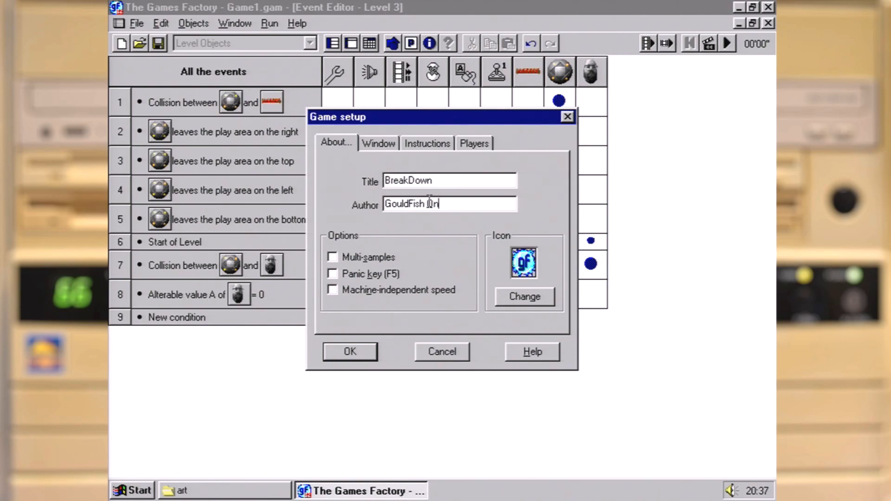
{"action": "left_click", "coordinate": [524, 299]}
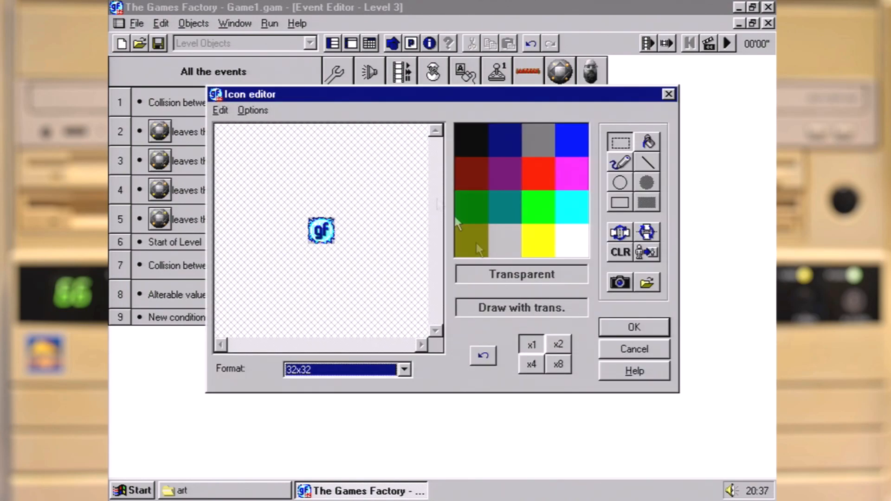
{"action": "left_click", "coordinate": [616, 348]}
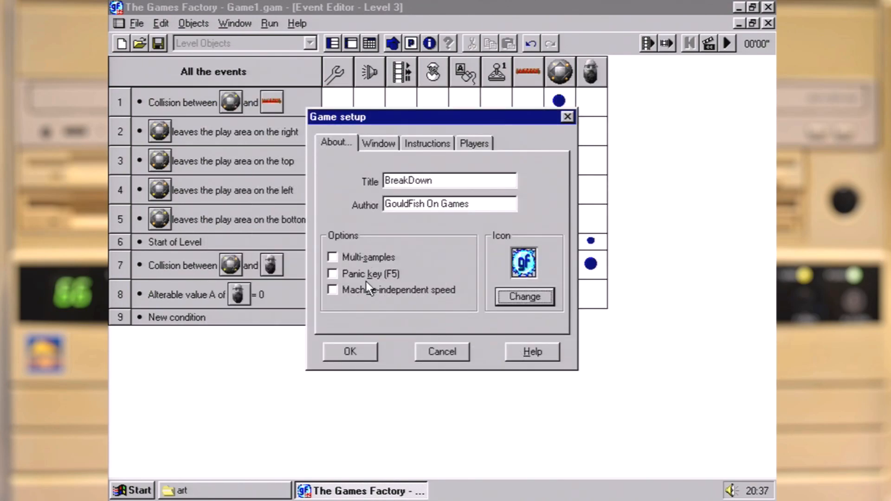
Start a text file of game instructions in the game setup, review the player settings, and accept the setup
{"action": "left_click", "coordinate": [377, 142]}
{"action": "left_click", "coordinate": [425, 143]}
{"action": "left_click", "coordinate": [508, 209]}
{"action": "left_click", "coordinate": [434, 235]}
{"action": "left_click", "coordinate": [437, 238]}
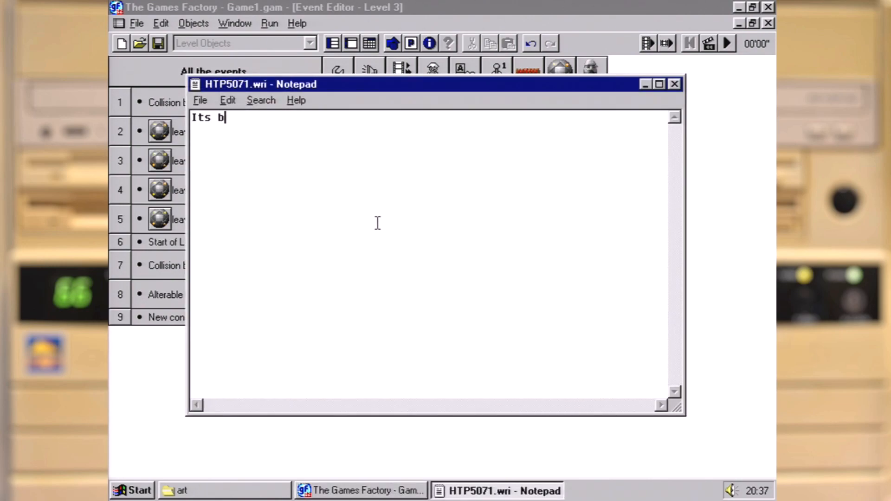
{"action": "key", "text": "alt+f"}
{"action": "key", "text": "Escape"}
{"action": "left_click", "coordinate": [675, 84]}
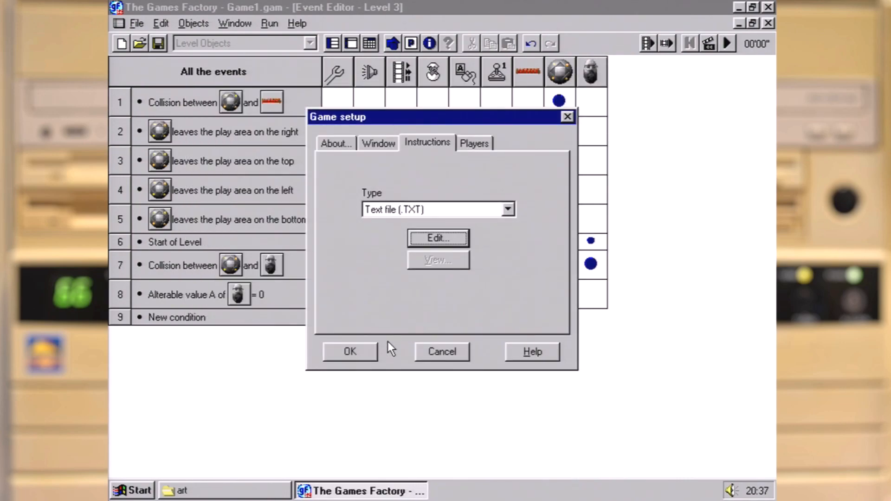
{"action": "left_click", "coordinate": [475, 143]}
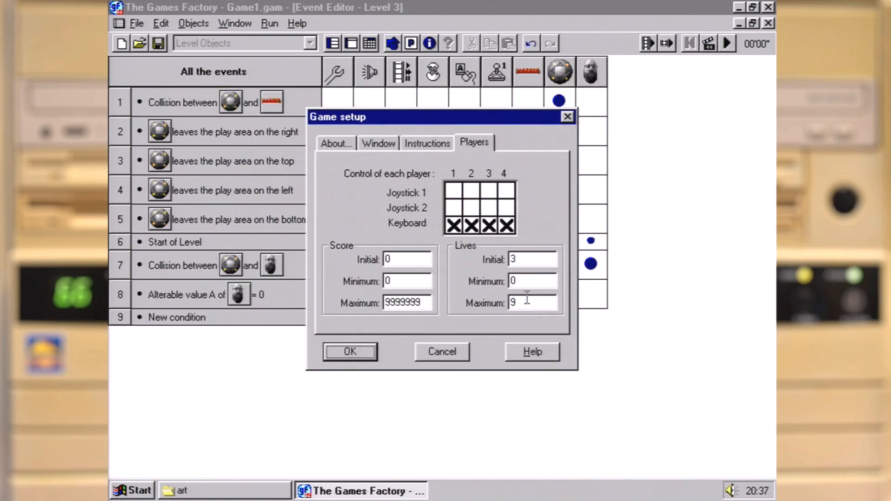
{"action": "left_click", "coordinate": [358, 353]}
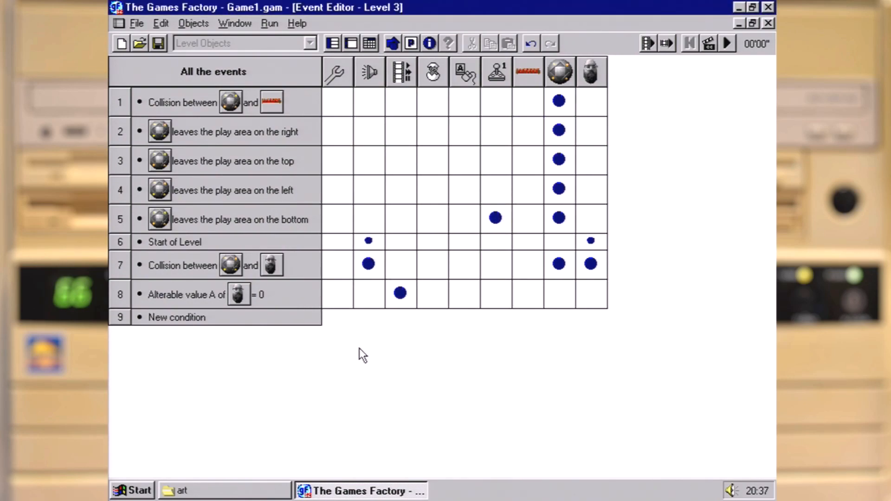
Check the file types offered for saving the game as an Internet game, leaving without saving
{"action": "left_click", "coordinate": [135, 23]}
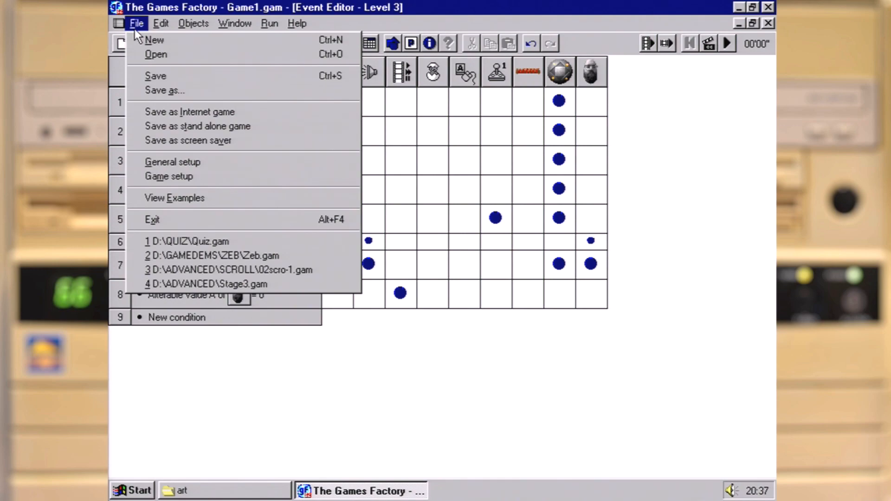
{"action": "left_click", "coordinate": [209, 113]}
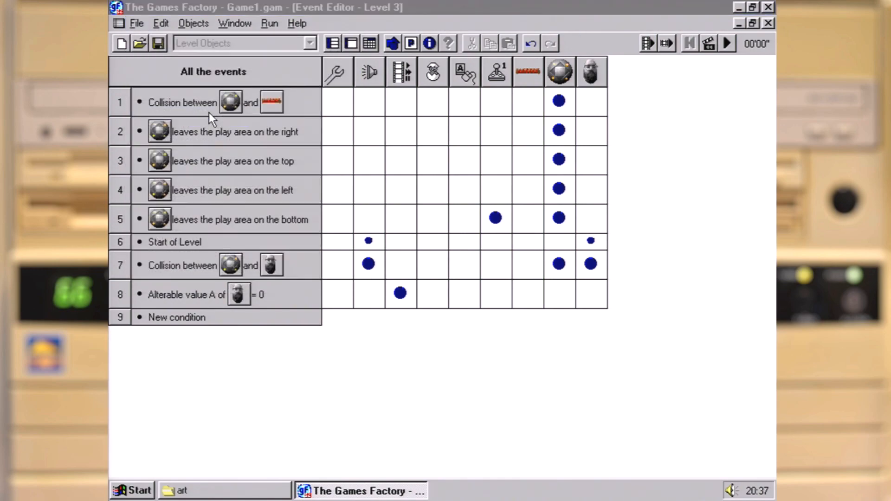
{"action": "left_click", "coordinate": [391, 322]}
{"action": "left_click", "coordinate": [391, 322]}
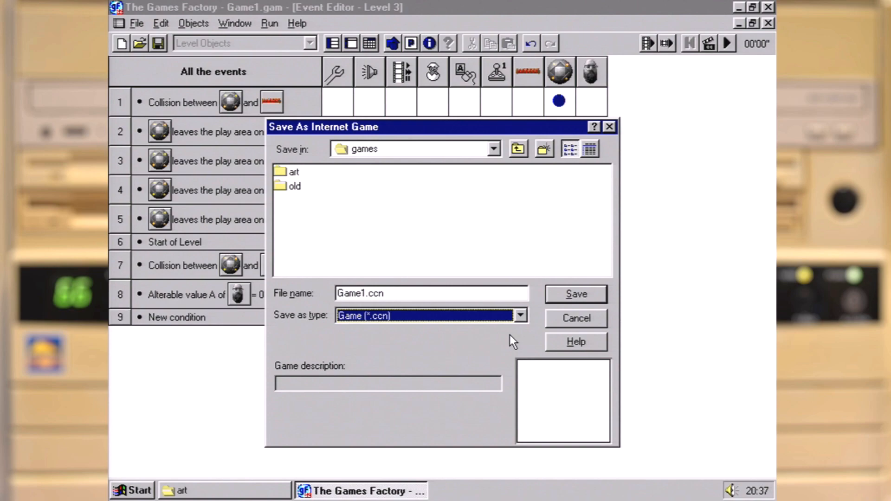
{"action": "key", "text": "Escape"}
Save the game as the stand-alone program Game1.exe in the games folder, without installer or game protection
{"action": "left_click", "coordinate": [136, 24]}
{"action": "left_click", "coordinate": [196, 124]}
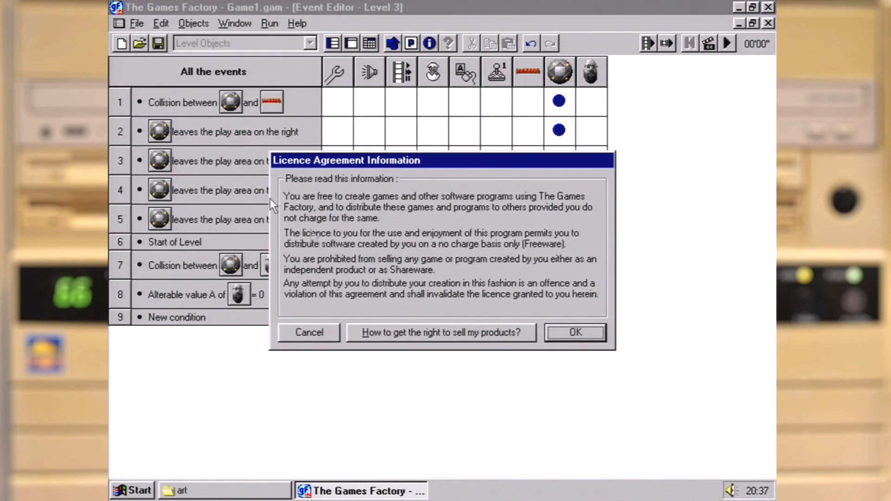
{"action": "left_click", "coordinate": [585, 333]}
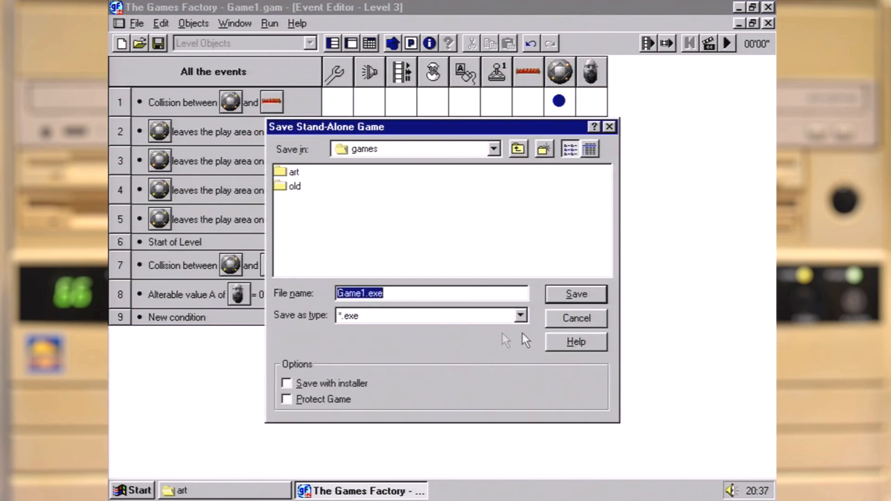
{"action": "left_click", "coordinate": [334, 383]}
{"action": "left_click", "coordinate": [329, 400]}
{"action": "left_click", "coordinate": [328, 397]}
{"action": "left_click", "coordinate": [329, 380]}
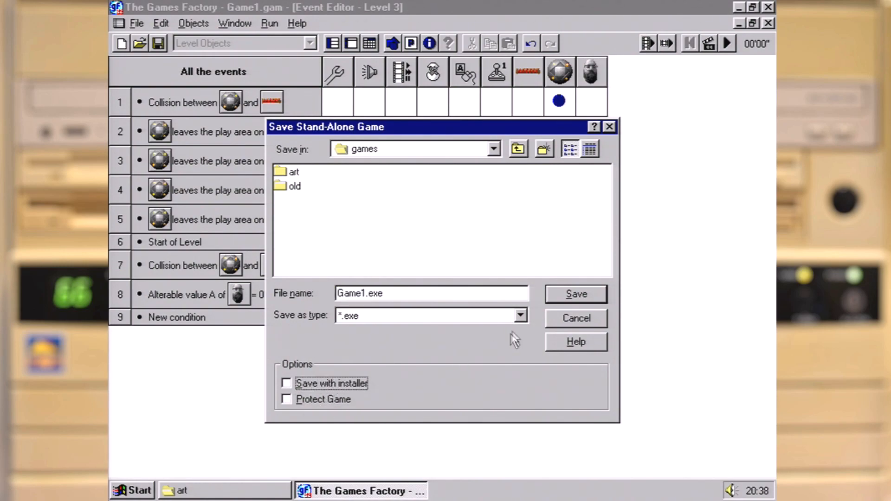
{"action": "left_click", "coordinate": [578, 296]}
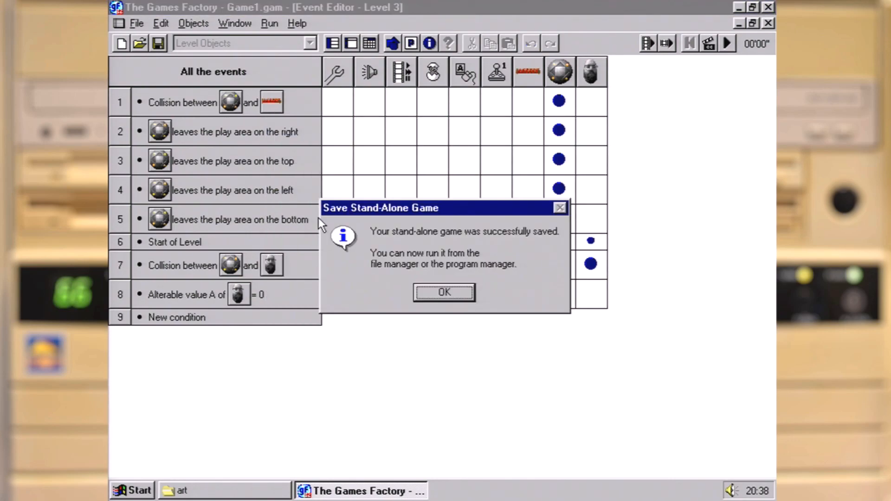
{"action": "left_click", "coordinate": [442, 292]}
Check the options for saving the game as a screen saver, leaving without saving
{"action": "left_click", "coordinate": [136, 23]}
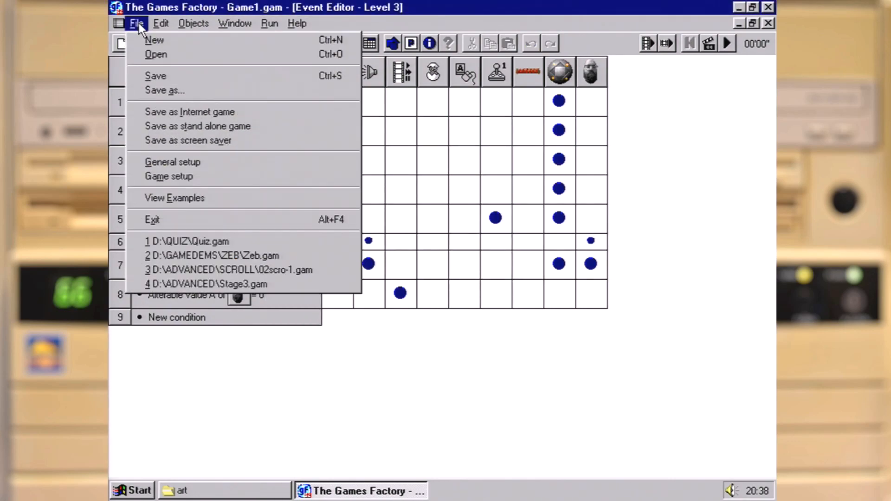
{"action": "left_click", "coordinate": [186, 142]}
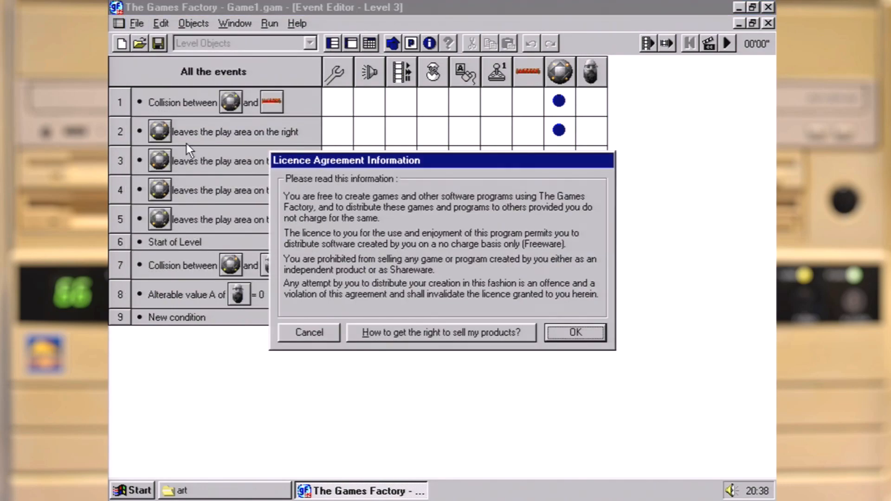
{"action": "left_click", "coordinate": [570, 338]}
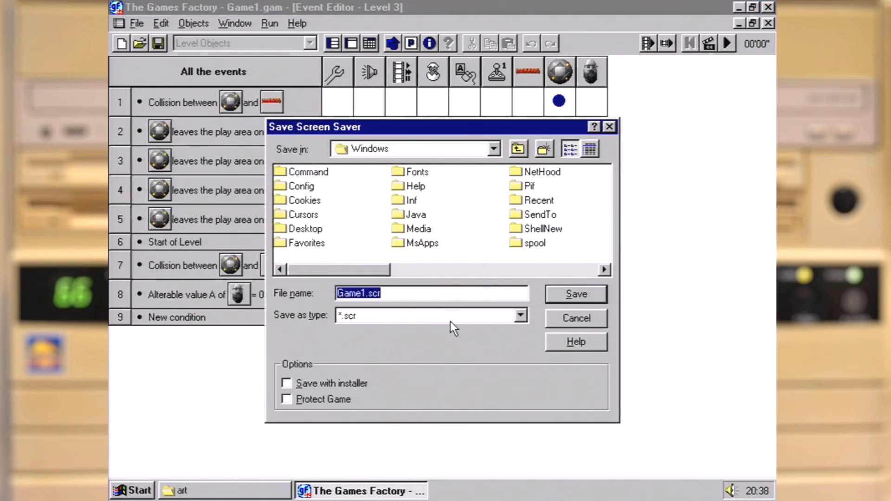
{"action": "left_click", "coordinate": [519, 320]}
{"action": "left_click", "coordinate": [519, 319]}
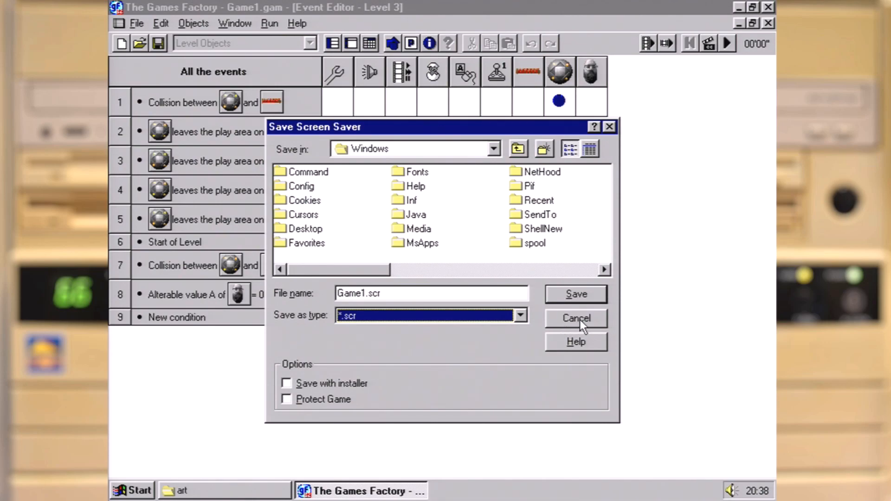
{"action": "left_click", "coordinate": [581, 319]}
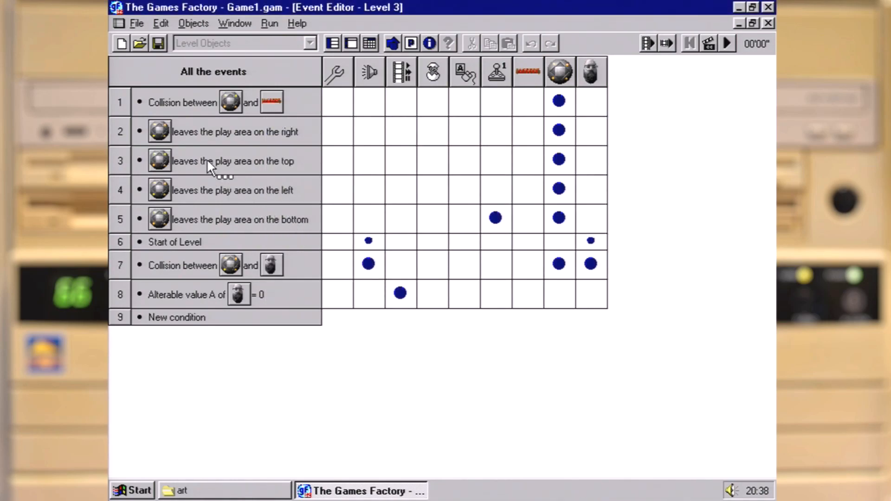
Browse the help topics on getting started, the menus, and tips and tricks, and close the help
{"action": "left_click", "coordinate": [167, 76]}
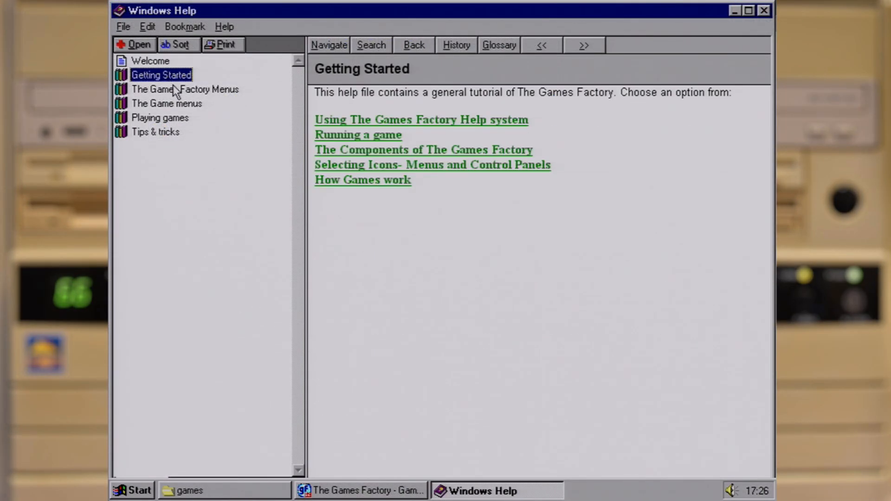
{"action": "left_click", "coordinate": [175, 89]}
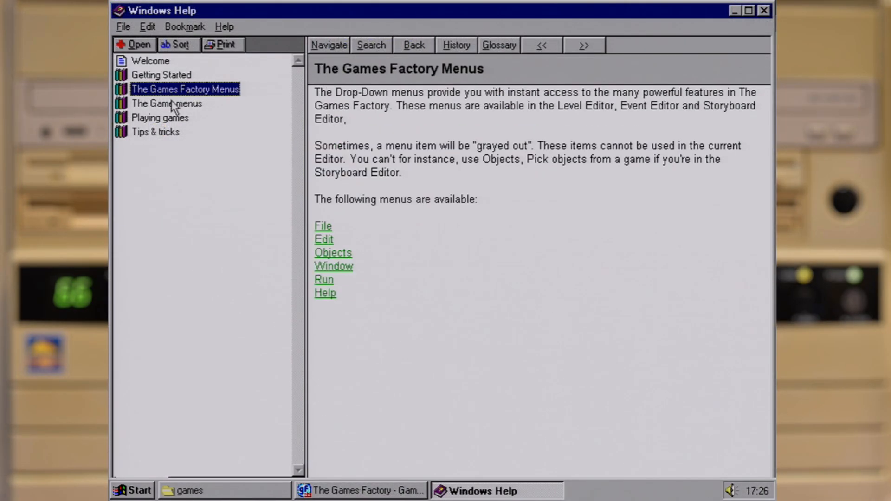
{"action": "left_click", "coordinate": [168, 104]}
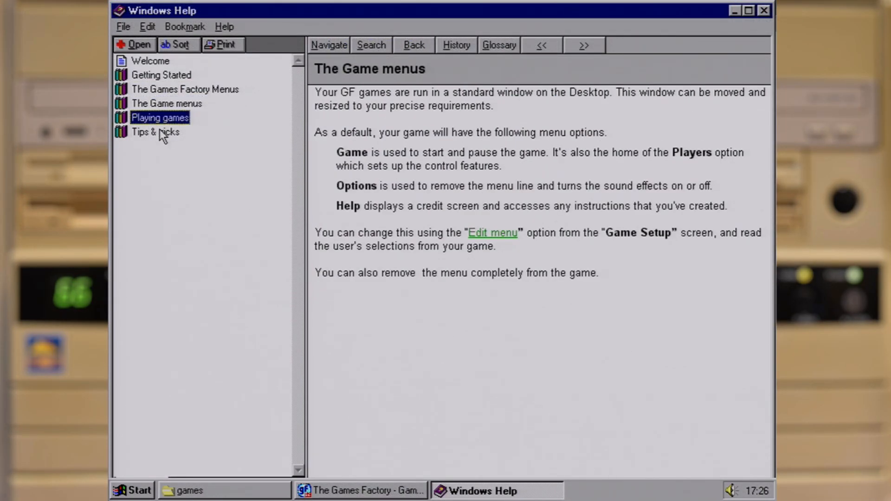
{"action": "left_click", "coordinate": [160, 131]}
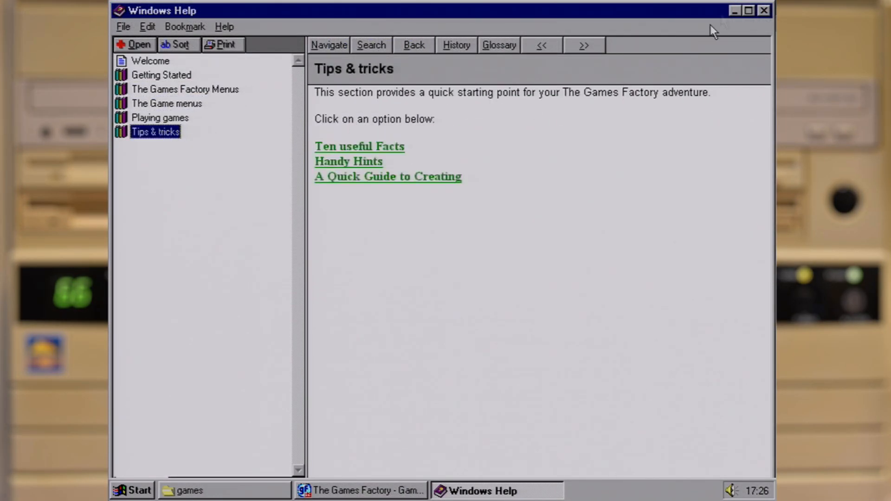
{"action": "left_click", "coordinate": [764, 10]}
{"action": "left_click", "coordinate": [297, 23]}
{"action": "left_click", "coordinate": [367, 88]}
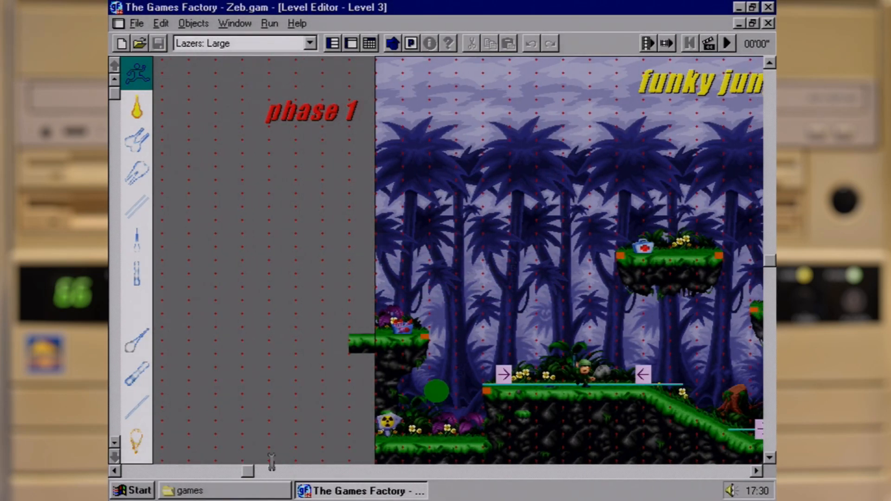
Examine the layout of the funky jungle level in the Zeb.gam example
{"action": "left_click_drag", "start_coordinate": [272, 462], "coordinate": [278, 455]}
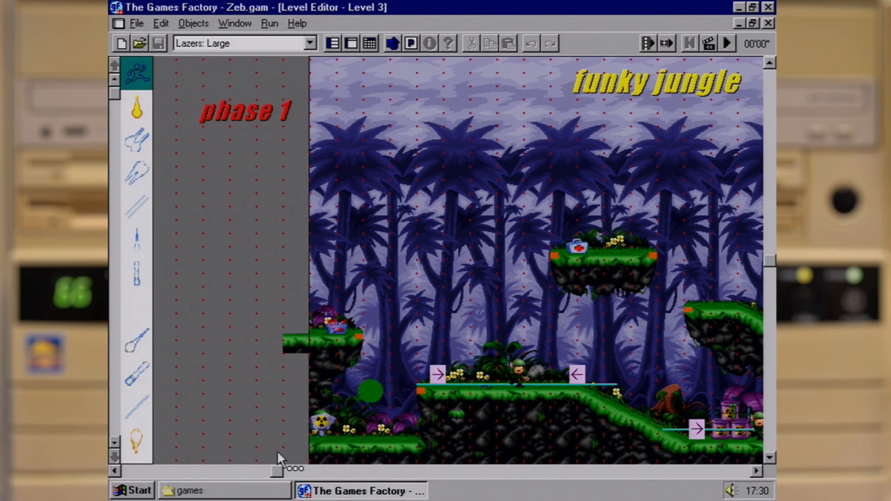
{"action": "left_click_drag", "start_coordinate": [277, 472], "coordinate": [560, 471]}
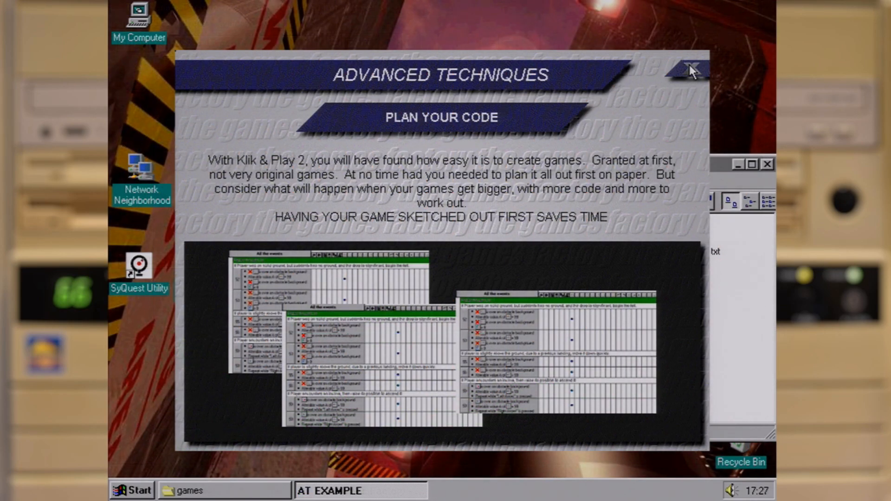
Exit the Advanced Techniques example and open the event editor for Level 1 of Stage3.gam
{"action": "left_click", "coordinate": [691, 70]}
{"action": "left_click", "coordinate": [690, 70]}
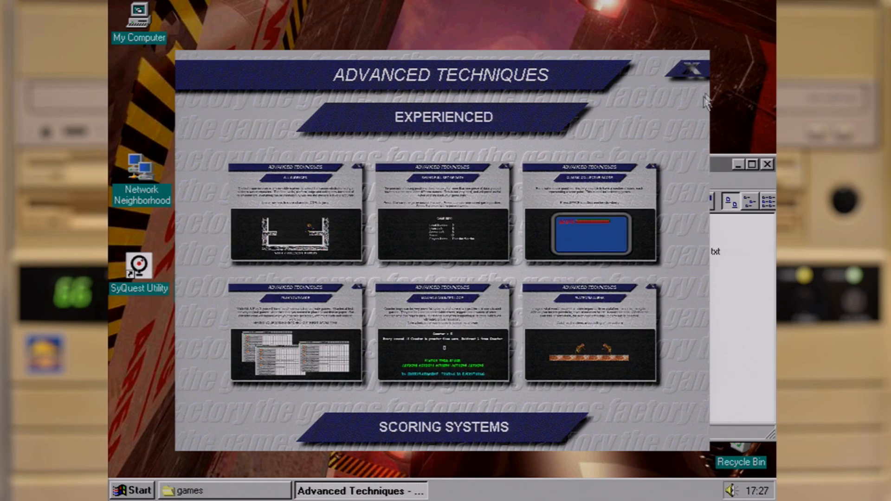
{"action": "left_click", "coordinate": [690, 69]}
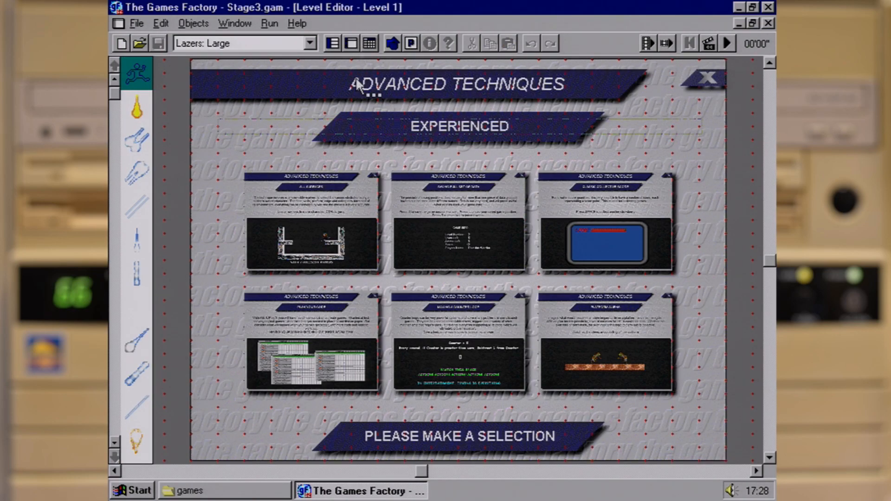
{"action": "left_click", "coordinate": [370, 44]}
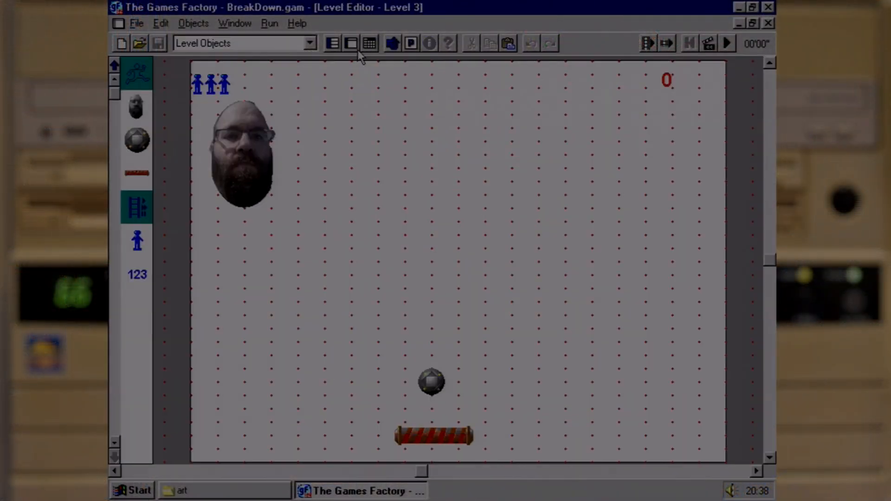
Place the green moonlit landscape from Backdrops: Various as the background of Level 3 in BreakDown.gam
{"action": "left_click", "coordinate": [310, 43]}
{"action": "left_click", "coordinate": [218, 221]}
{"action": "left_click_drag", "start_coordinate": [138, 140], "coordinate": [197, 67]}
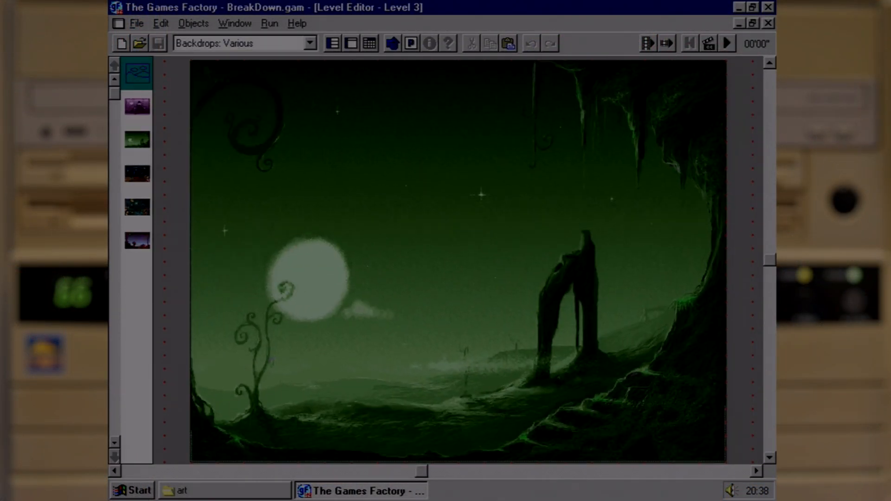
Frame the lives display with the reddish middle and right-end status panel pieces from the Counters library
{"action": "left_click", "coordinate": [310, 43]}
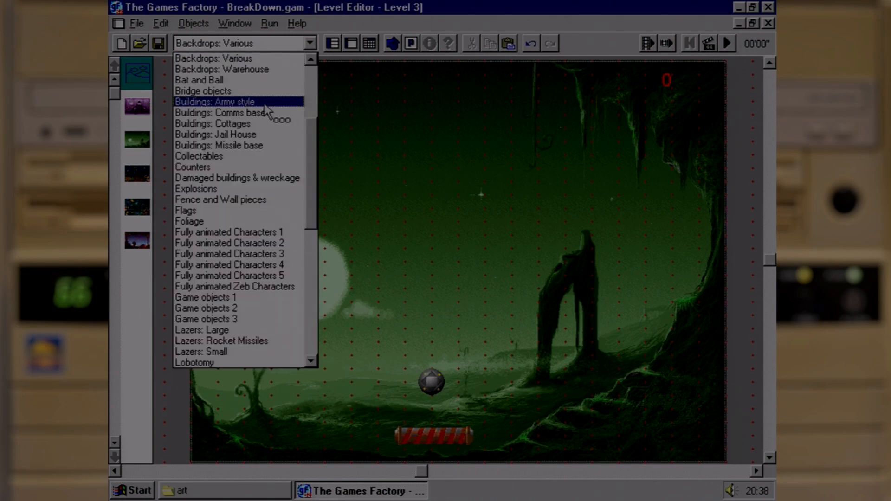
{"action": "left_click", "coordinate": [235, 165]}
{"action": "left_click", "coordinate": [114, 153]}
{"action": "left_click_drag", "start_coordinate": [138, 216], "coordinate": [217, 86]}
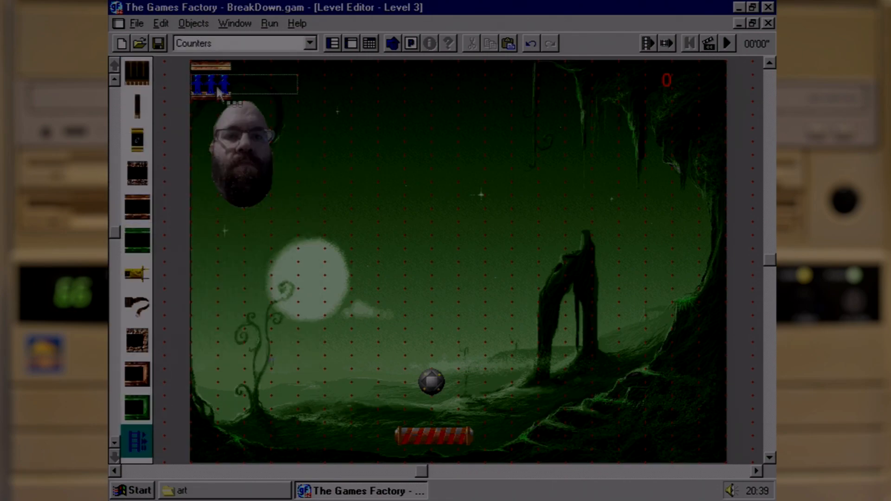
{"action": "left_click_drag", "start_coordinate": [139, 372], "coordinate": [238, 82]}
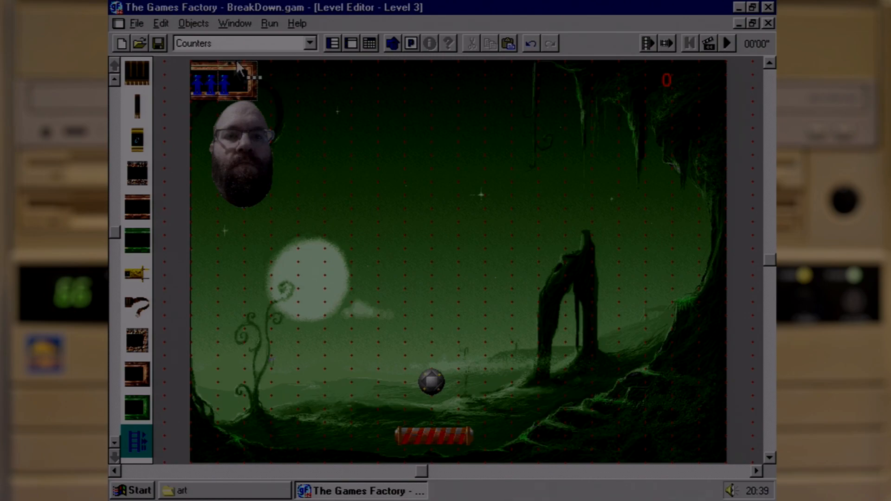
Frame the score with a reddish left-end status panel and two adjoining middle panels from the Counters library
{"action": "left_click_drag", "start_coordinate": [138, 206], "coordinate": [720, 80]}
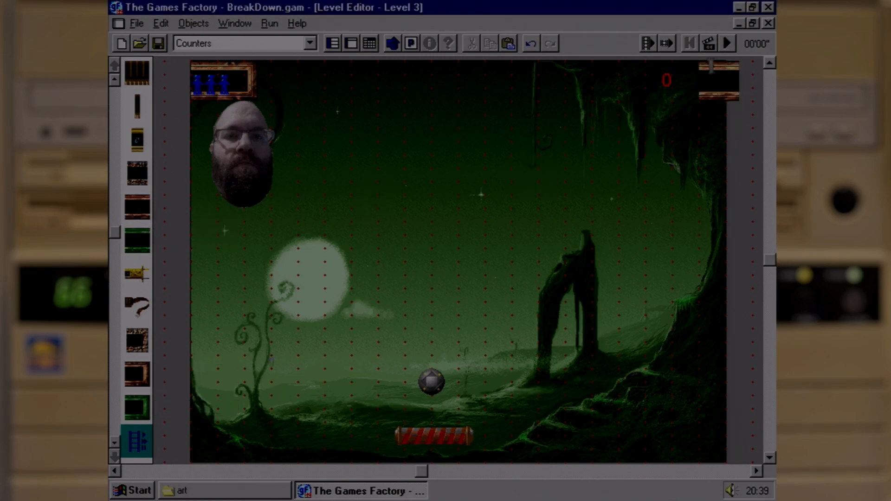
{"action": "left_click", "coordinate": [114, 332]}
{"action": "left_click_drag", "start_coordinate": [114, 369], "coordinate": [114, 191]}
{"action": "left_click_drag", "start_coordinate": [137, 140], "coordinate": [667, 81]}
{"action": "left_click_drag", "start_coordinate": [726, 84], "coordinate": [693, 85]}
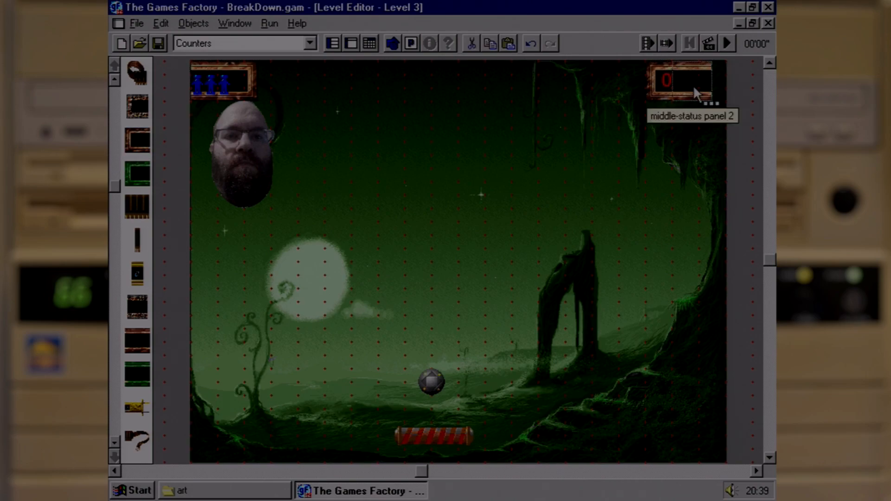
{"action": "left_click_drag", "start_coordinate": [137, 342], "coordinate": [719, 81]}
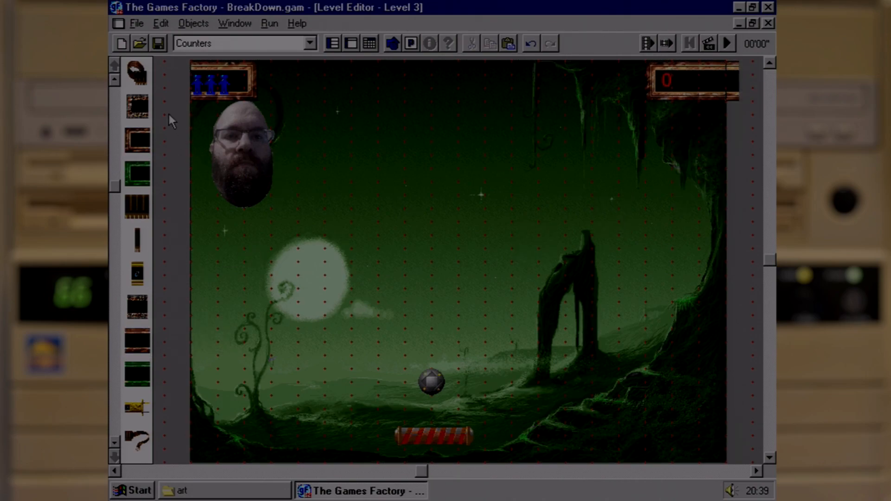
Open the lives object's figure image in the picture editor
{"action": "left_click", "coordinate": [216, 88]}
{"action": "right_click", "coordinate": [216, 88]}
{"action": "left_click", "coordinate": [253, 119]}
{"action": "left_click", "coordinate": [403, 235]}
{"action": "left_click", "coordinate": [404, 264]}
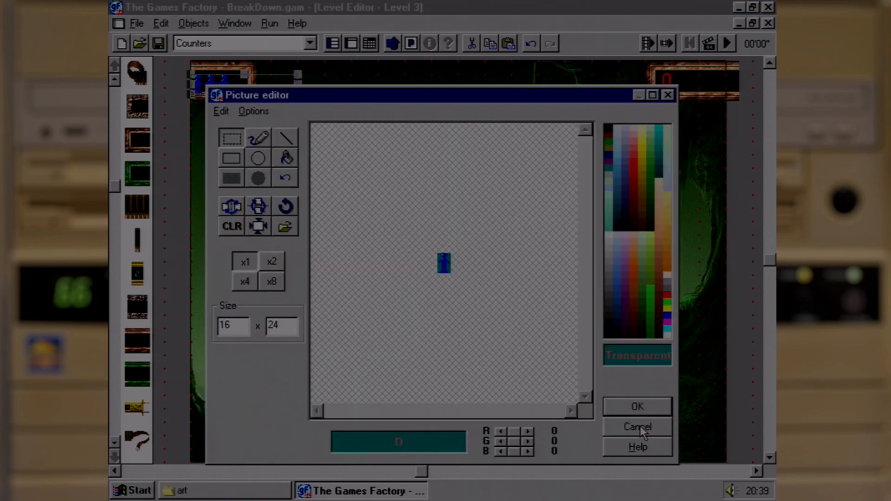